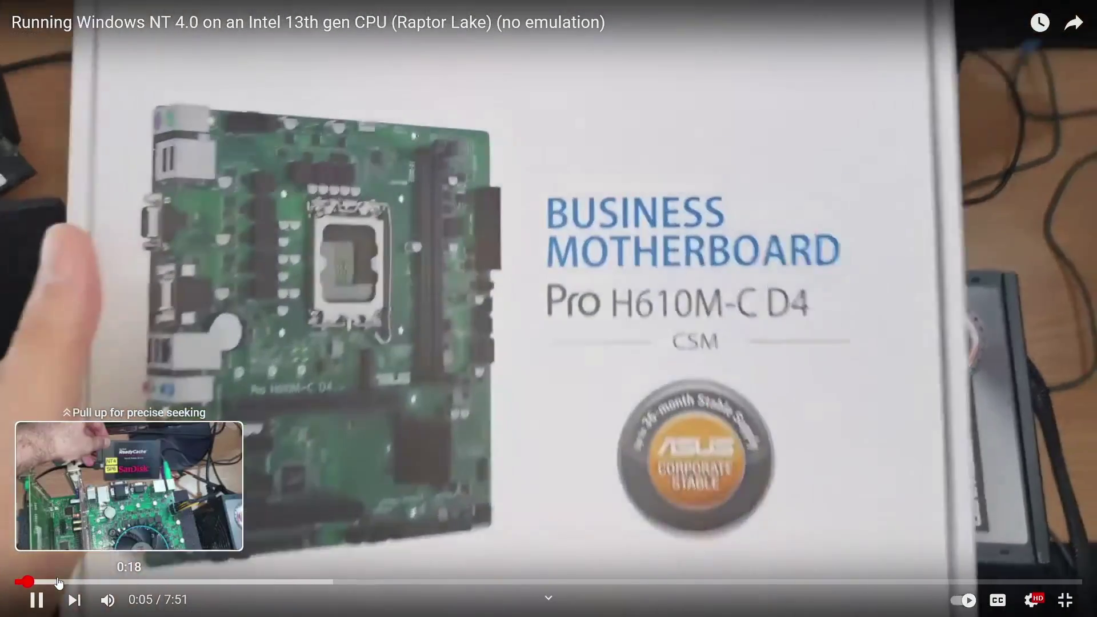
# Skip ahead through the video on running Windows NT 4.0 on Raptor Lake, past the HWiNFO32 system summary.
pyautogui.click(59, 582)
pyautogui.moveTo(59, 582); pyautogui.dragTo(471, 582)
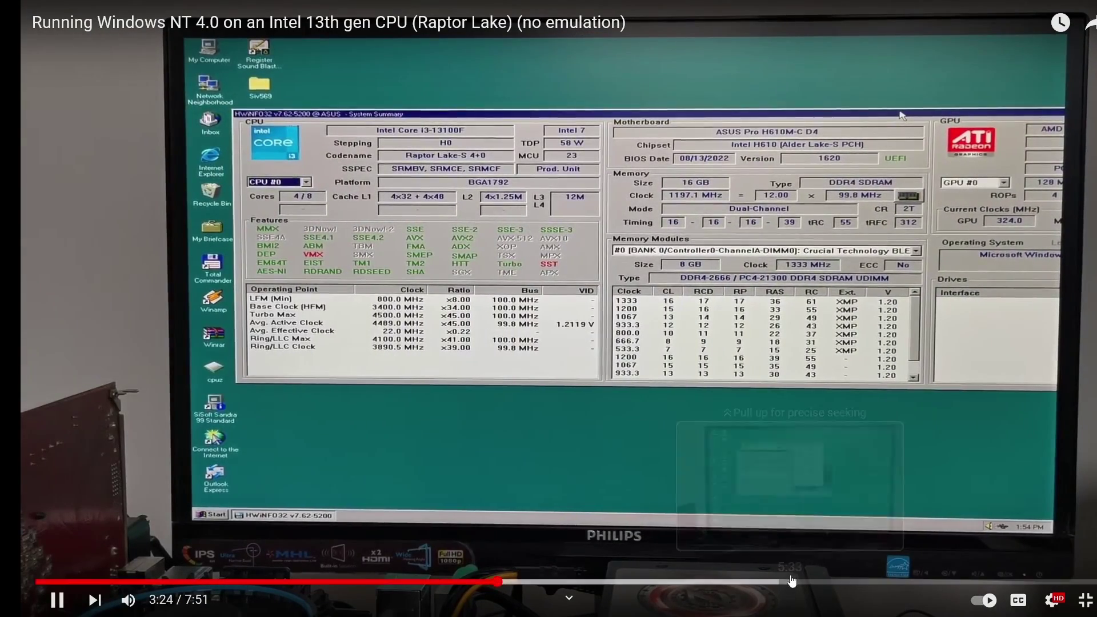
pyautogui.moveTo(698, 582); pyautogui.dragTo(784, 582)
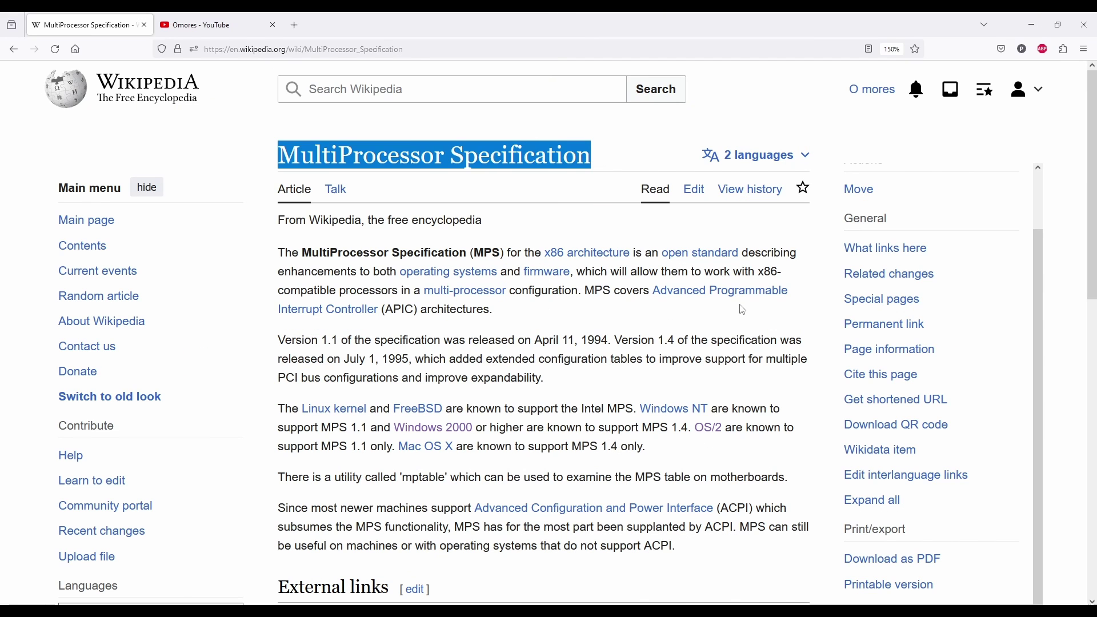
# Highlight the paragraph on the release of versions 1.1 and 1.4 in the Wikipedia article on the MultiProcessor Specification.
pyautogui.click(754, 462)
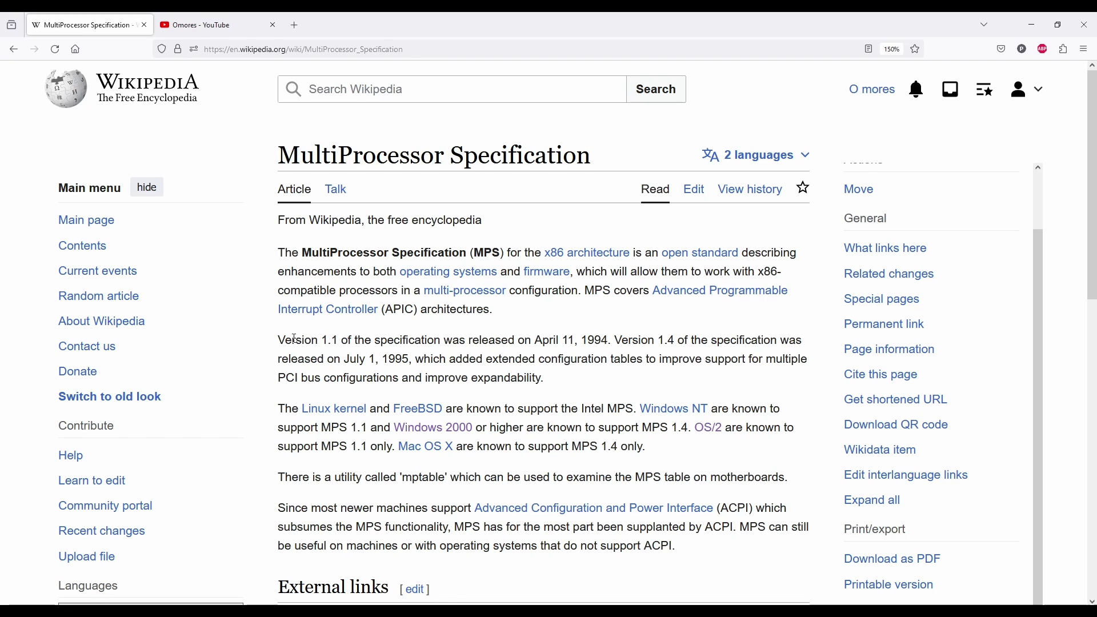
pyautogui.moveTo(280, 340); pyautogui.dragTo(553, 380)
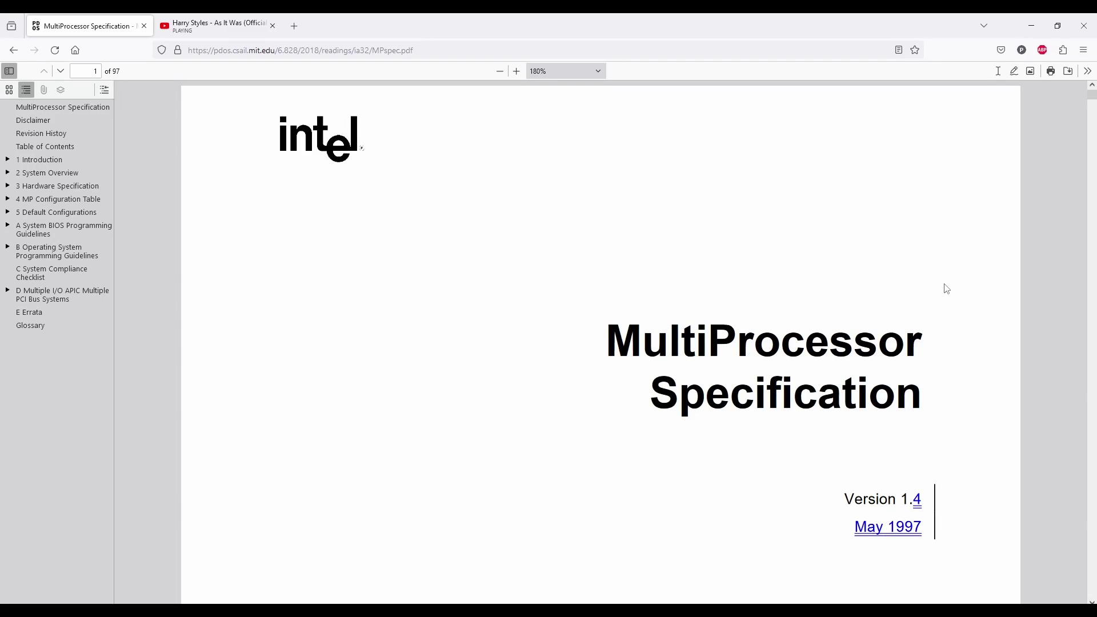
# Highlight the version 1.4 entry in the specification PDF's revision history at 200% zoom, and read on below Table 4-8.
pyautogui.press('n')
pyautogui.press('n')
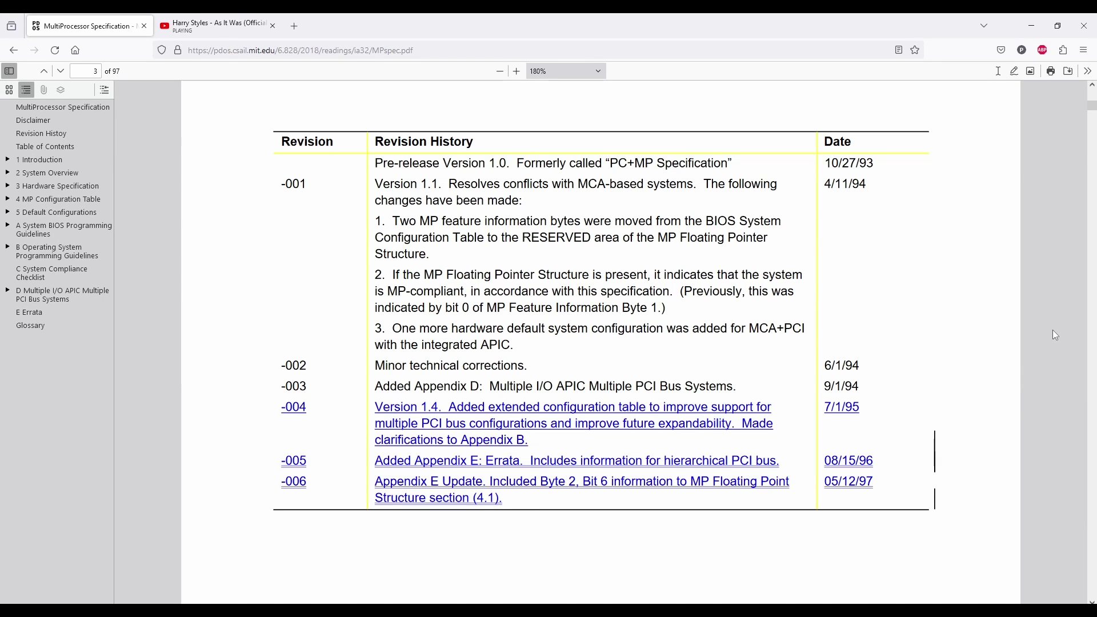
pyautogui.click(517, 71)
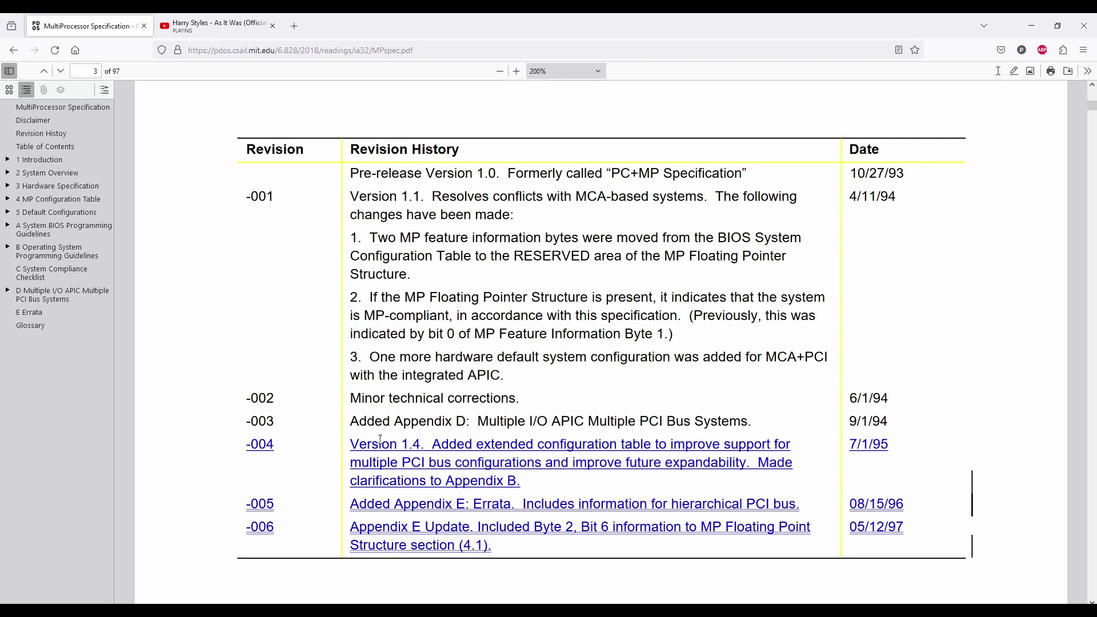
pyautogui.moveTo(351, 440); pyautogui.dragTo(884, 444)
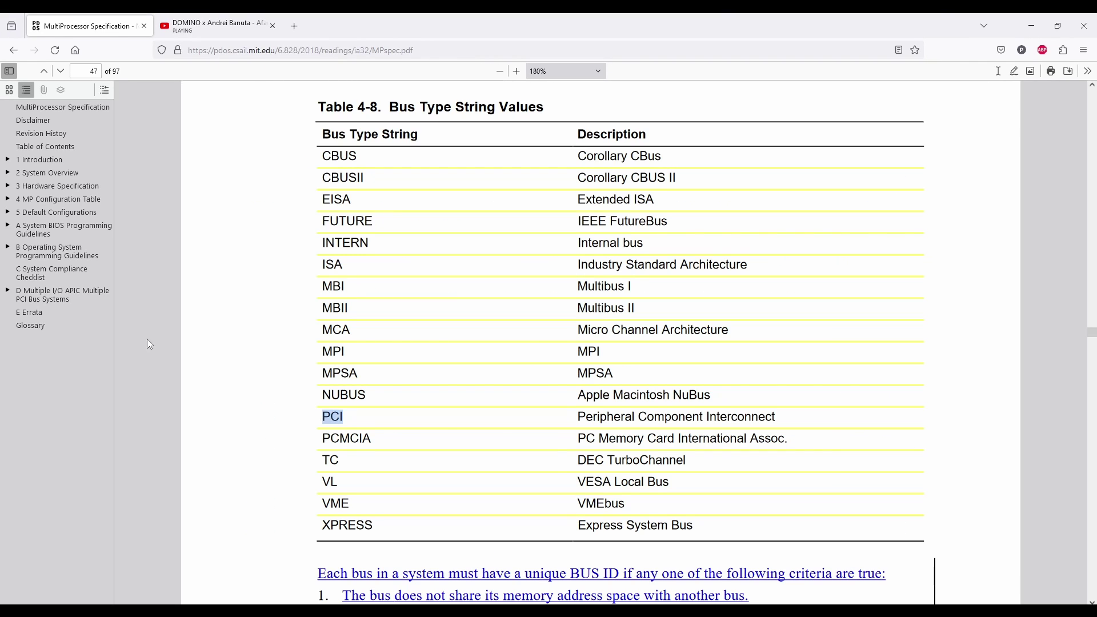
pyautogui.scroll(-3, 160, 337)
pyautogui.scroll(-2, 173, 335)
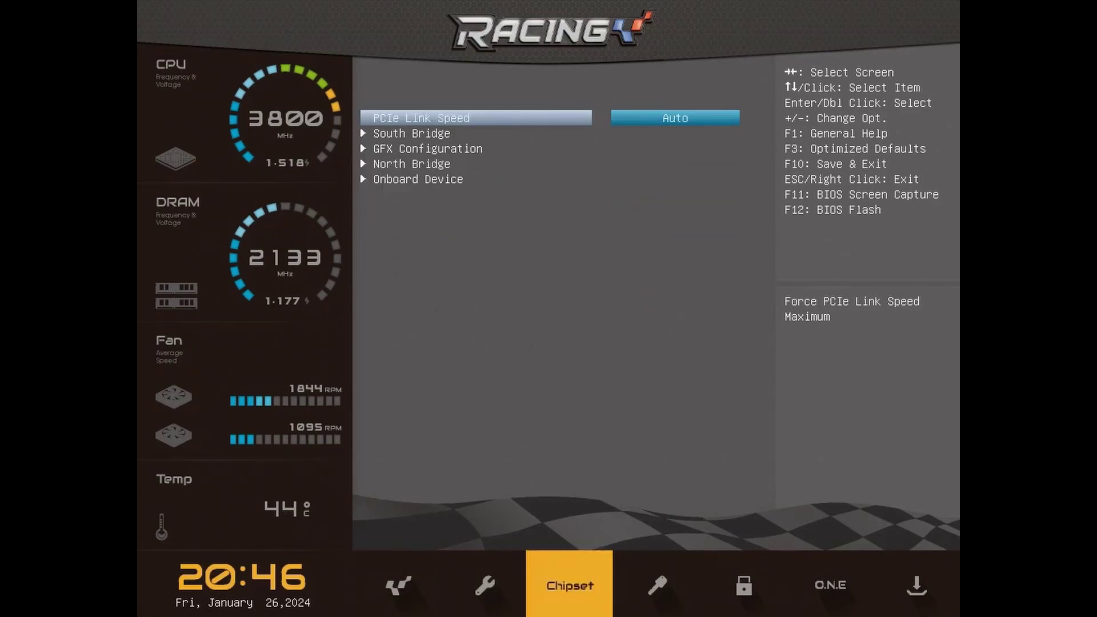
# Open the CSM Configuration page of the advanced BIOS settings and look through its options.
pyautogui.press('Left')
pyautogui.press('Down')
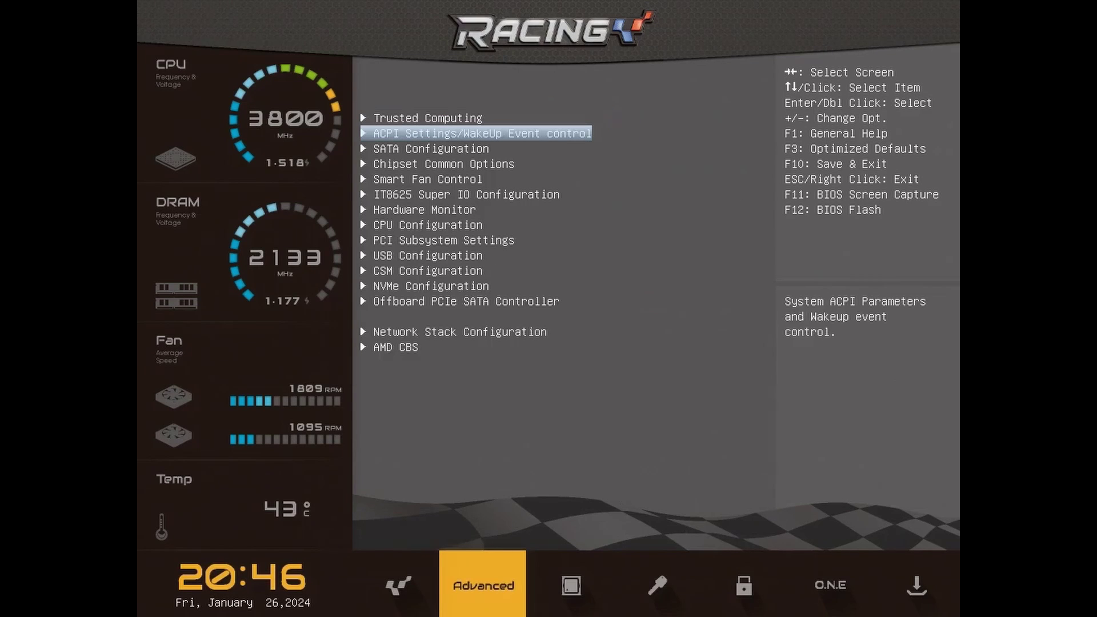
pyautogui.press('Down')
pyautogui.press('Down')
pyautogui.press('Down')
pyautogui.press('Down')
pyautogui.press('Down')
pyautogui.press('Down')
pyautogui.press('Down')
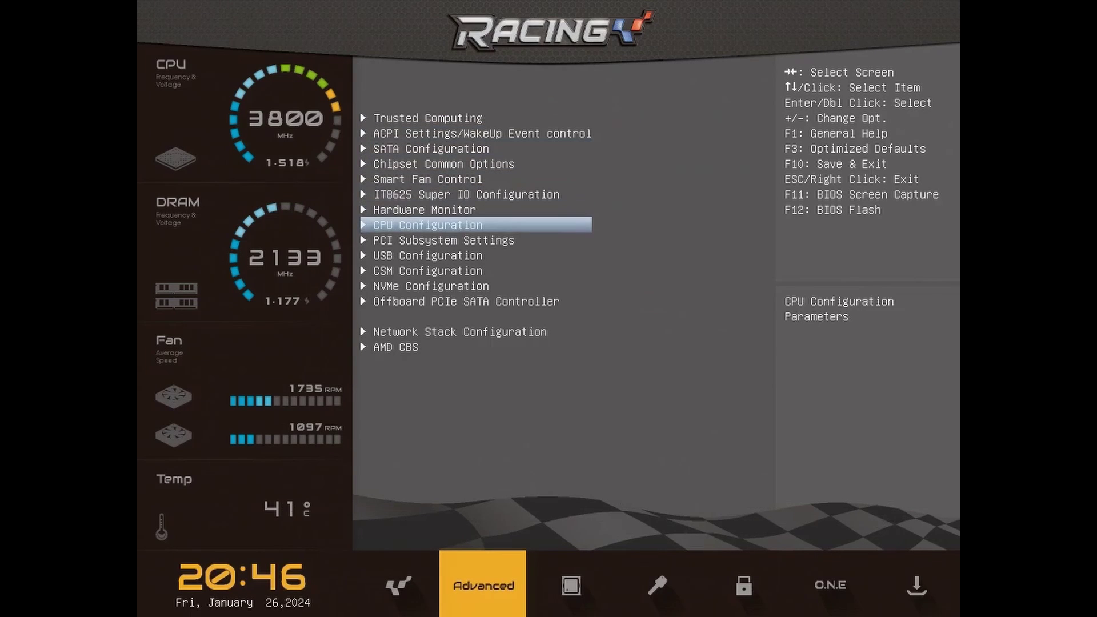
pyautogui.press('Down')
pyautogui.press('Down')
pyautogui.press('Return')
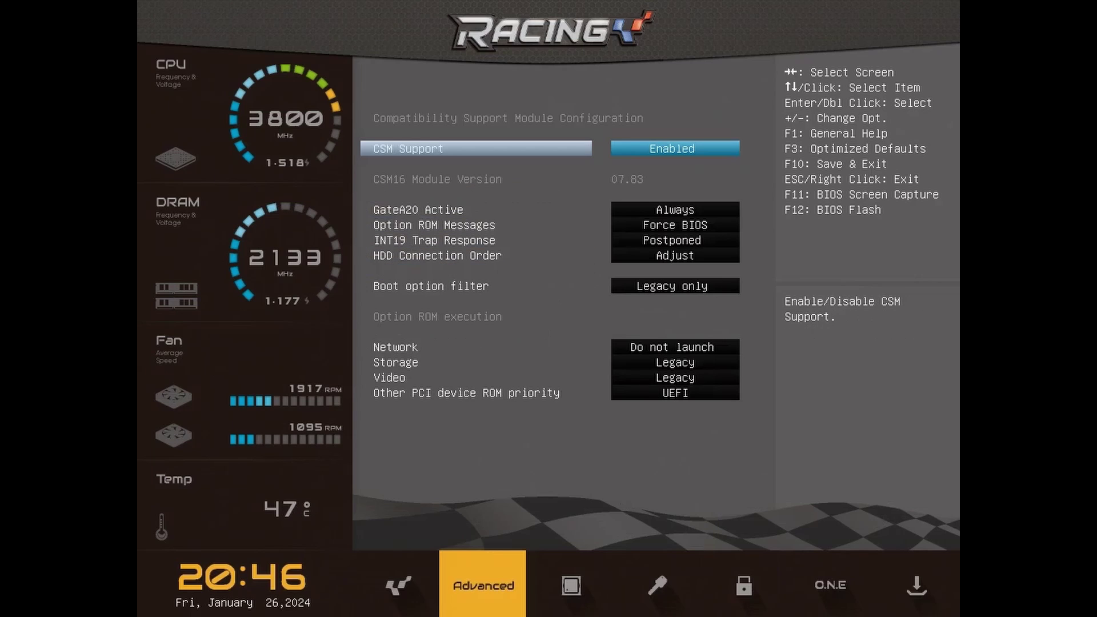
pyautogui.press('Down')
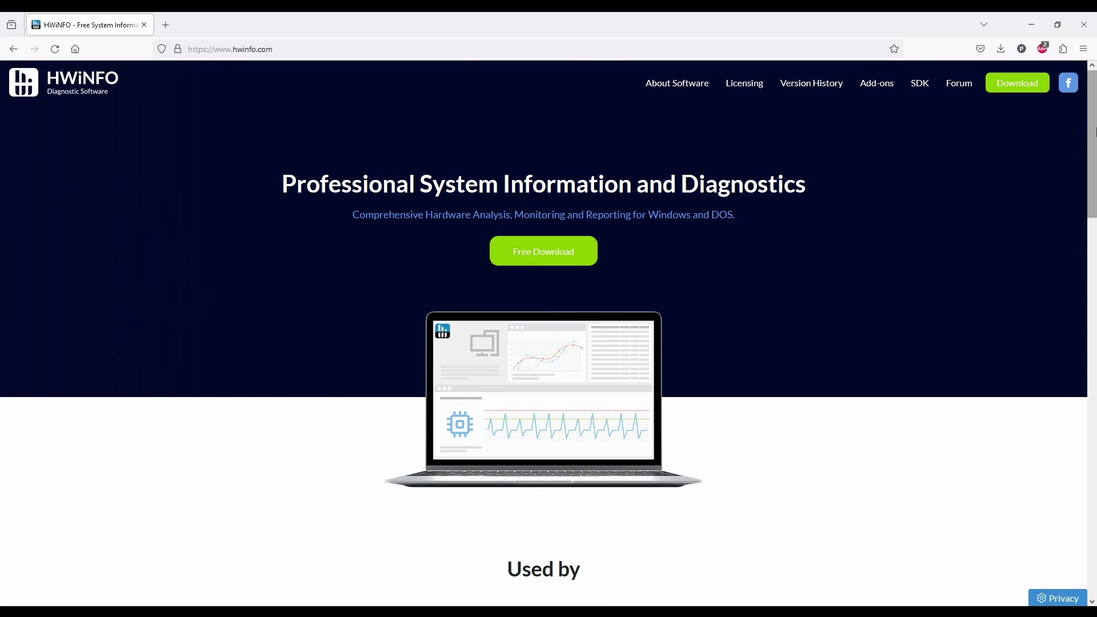
# Look through the HWiNFO website's home page.
pyautogui.scroll(-2, 1093, 131)
pyautogui.scroll(-5, 561, 348)
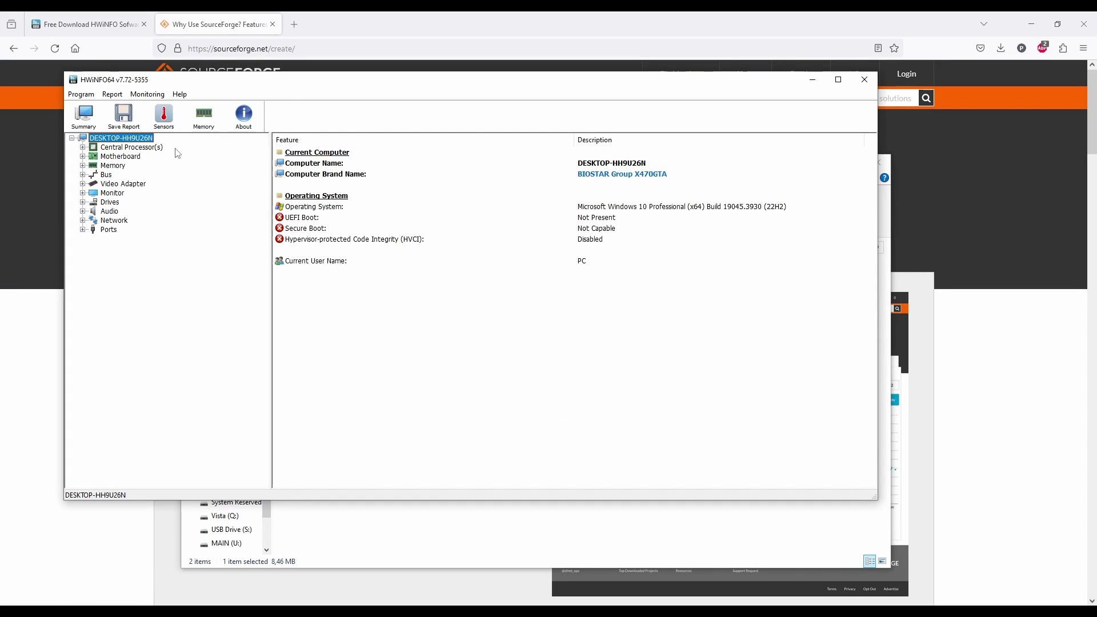
# In HWiNFO64, examine the BIOS feature support list in the motherboard's SMBIOS DMI data.
pyautogui.click(83, 157)
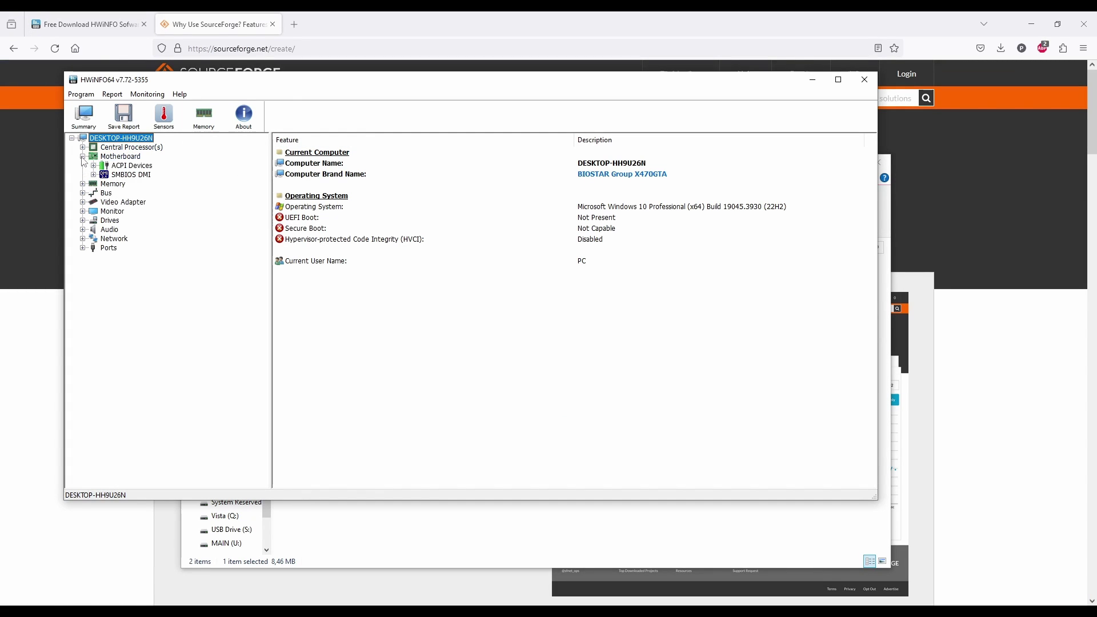
pyautogui.click(130, 175)
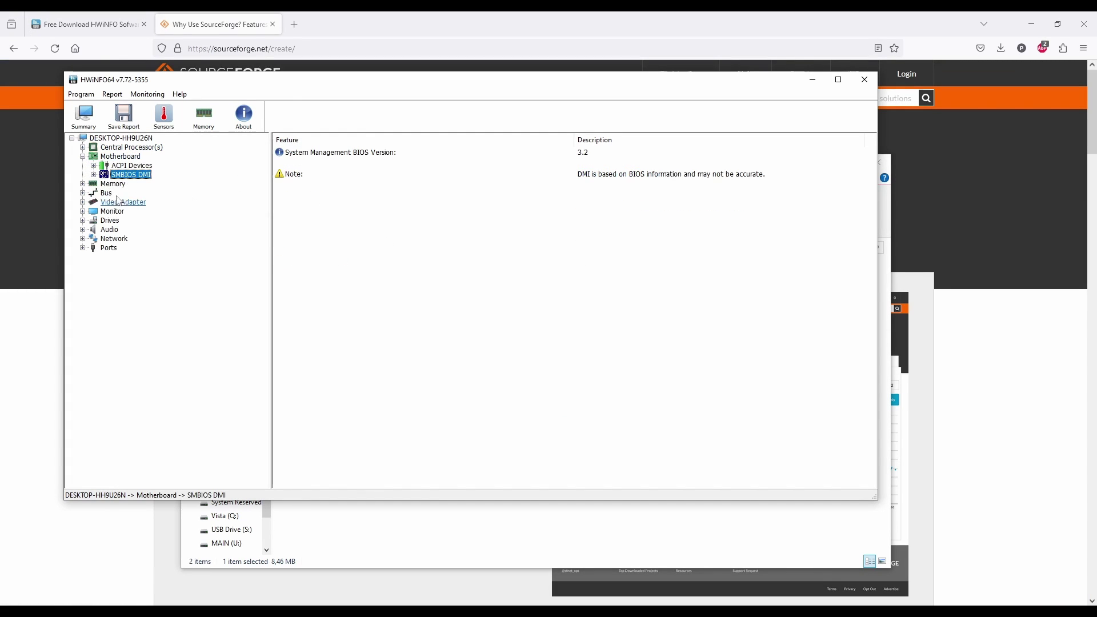
pyautogui.click(93, 174)
pyautogui.click(130, 184)
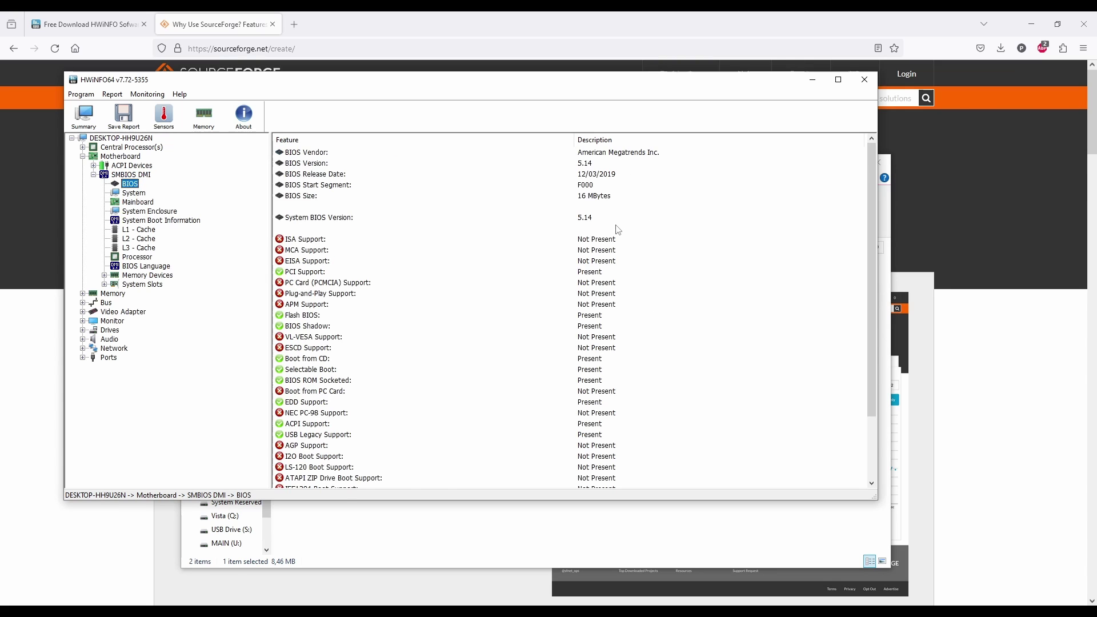
pyautogui.scroll(-1, 618, 230)
pyautogui.click(343, 381)
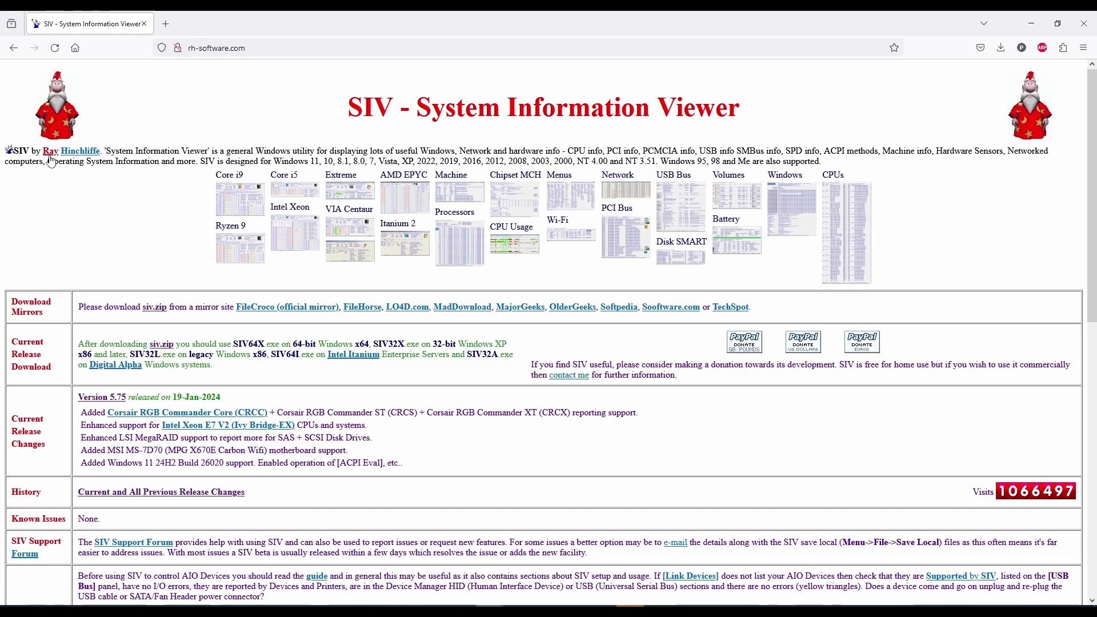
# View the author's photo on the System Information Viewer website and close it.
pyautogui.click(51, 156)
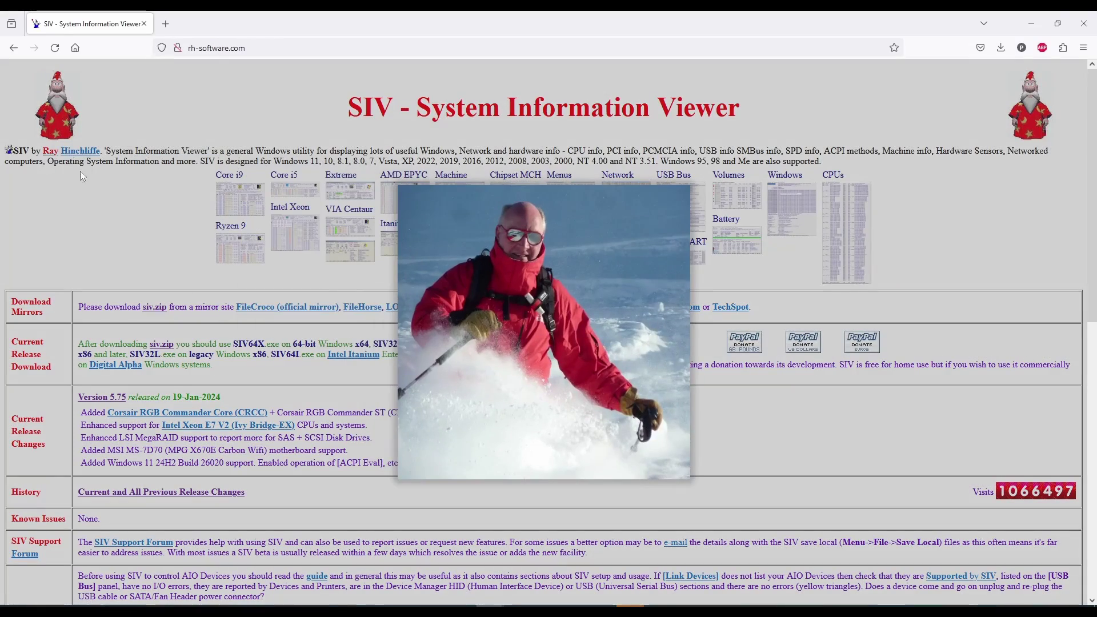
pyautogui.click(117, 205)
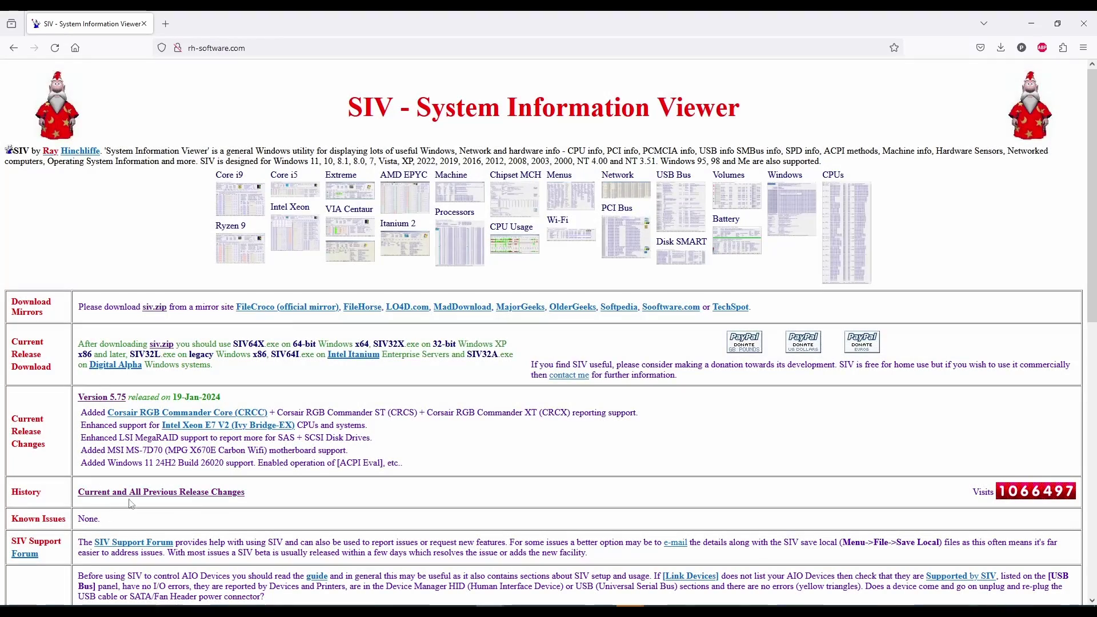
# Open SIV's current and all previous release changes and skim the version history.
pyautogui.click(161, 493)
pyautogui.scroll(-20, 914, 316)
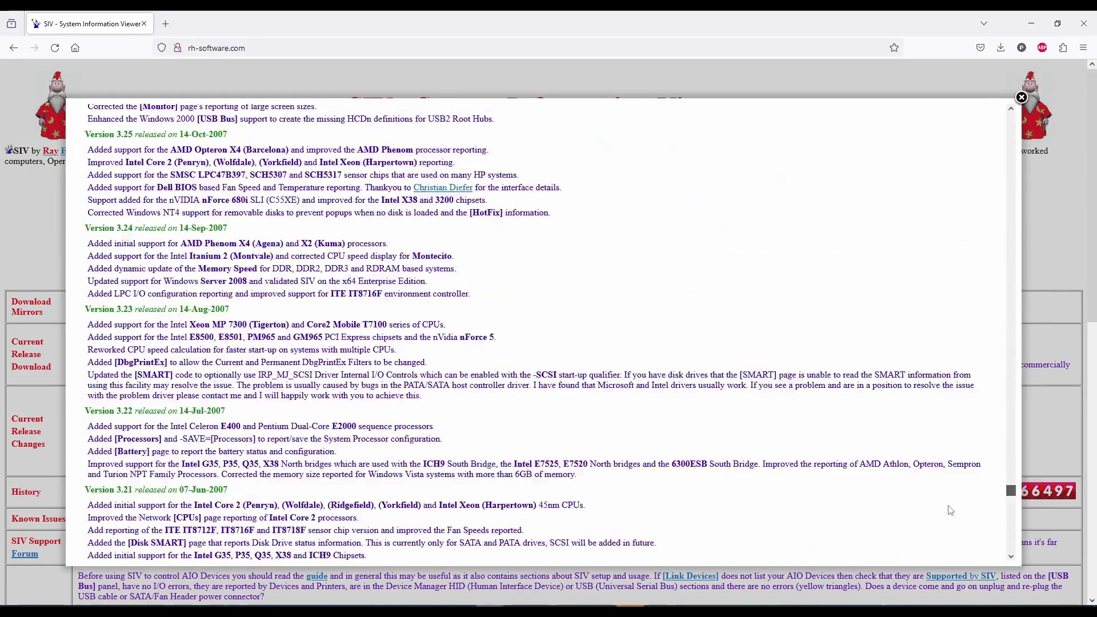
pyautogui.scroll(12, 1001, 449)
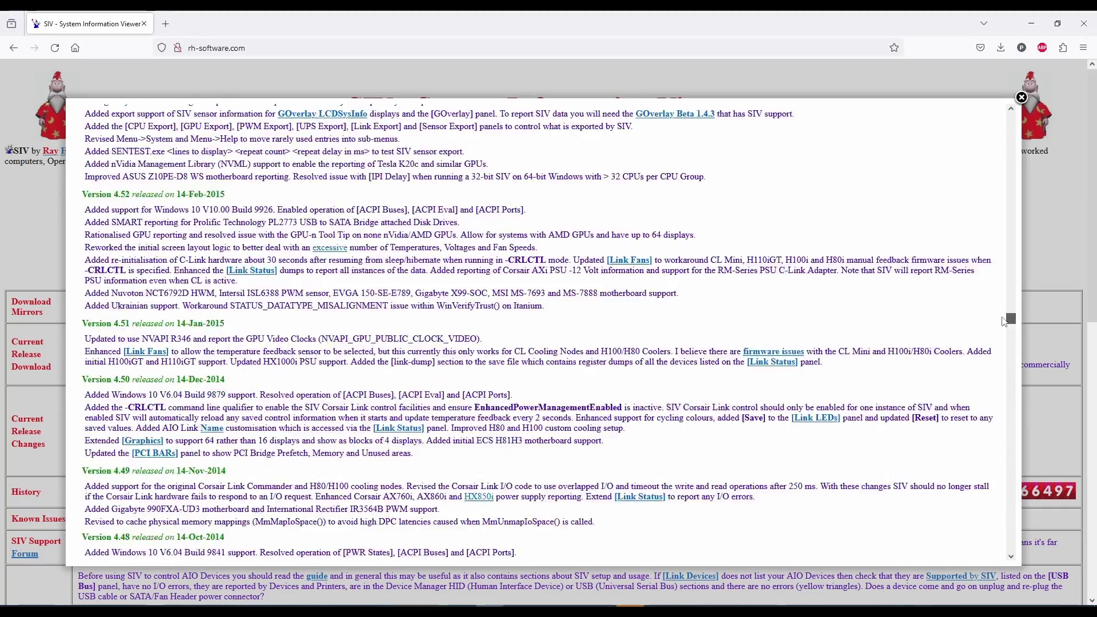
pyautogui.scroll(-12, 1001, 450)
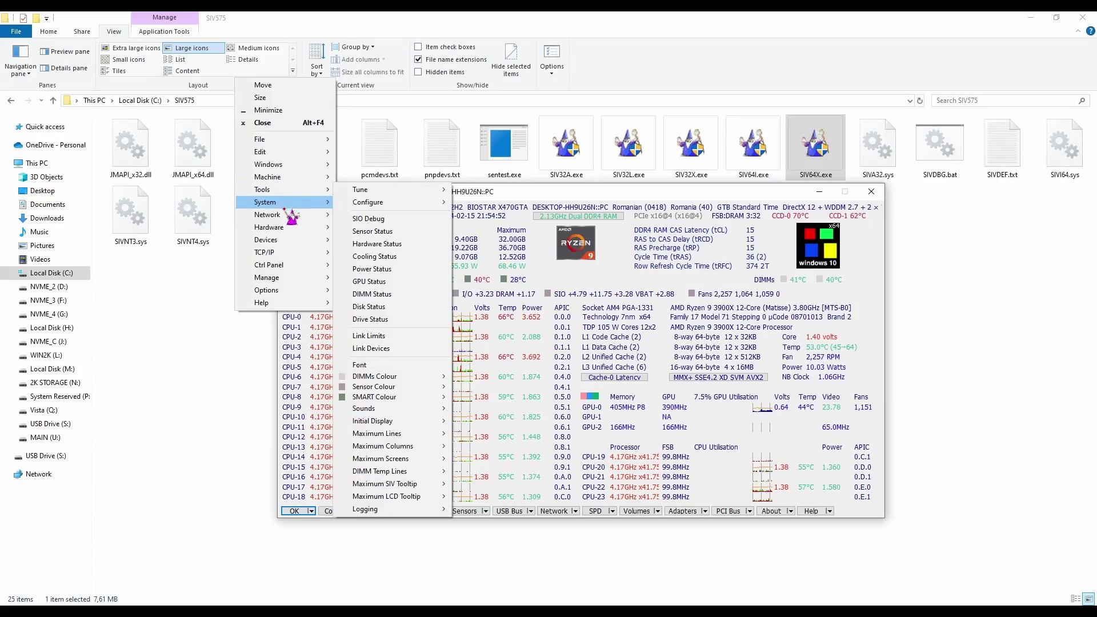
# In SIV64X, bring up the list of BIOS tables among the hardware reports.
pyautogui.moveTo(294, 227)
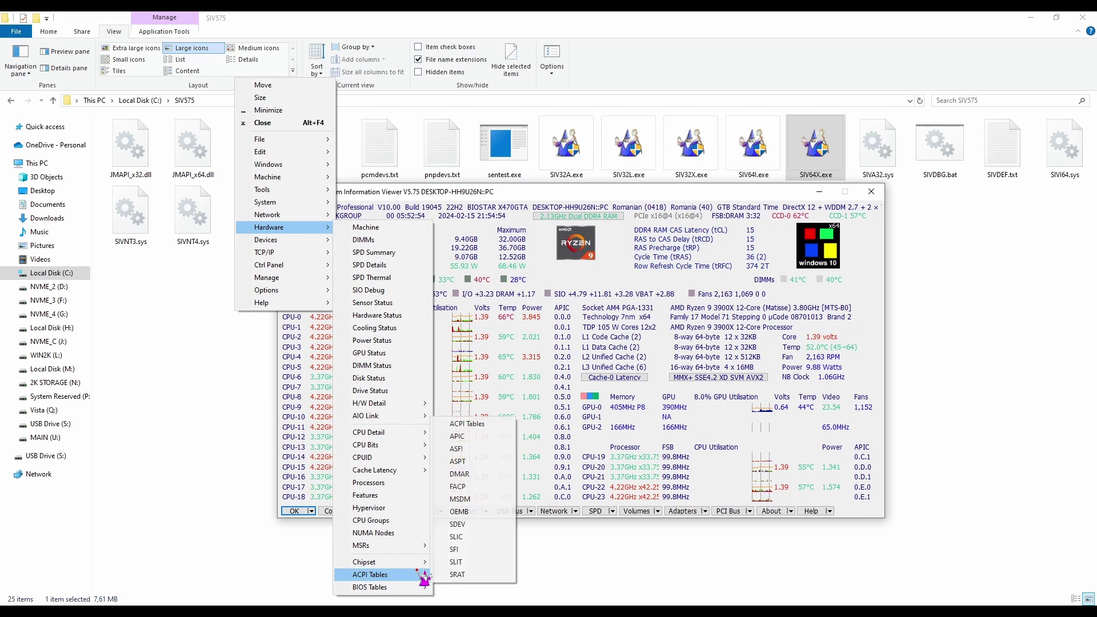
pyautogui.moveTo(428, 589)
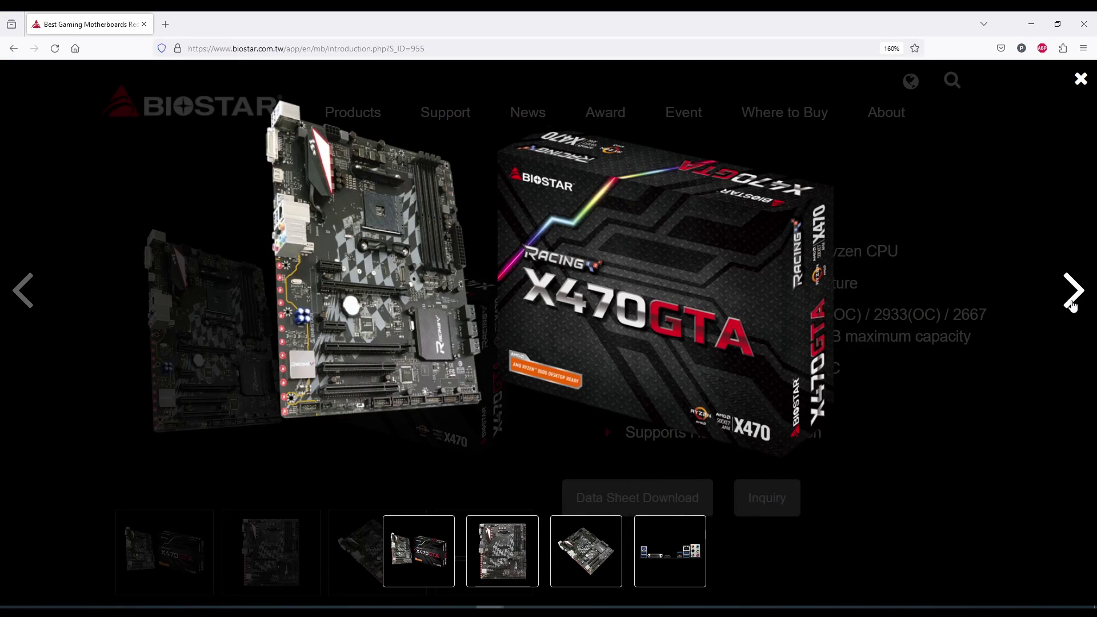
# Advance through two pictures in the Biostar X470GTA motherboard's image gallery.
pyautogui.click(1074, 303)
pyautogui.click(1074, 303)
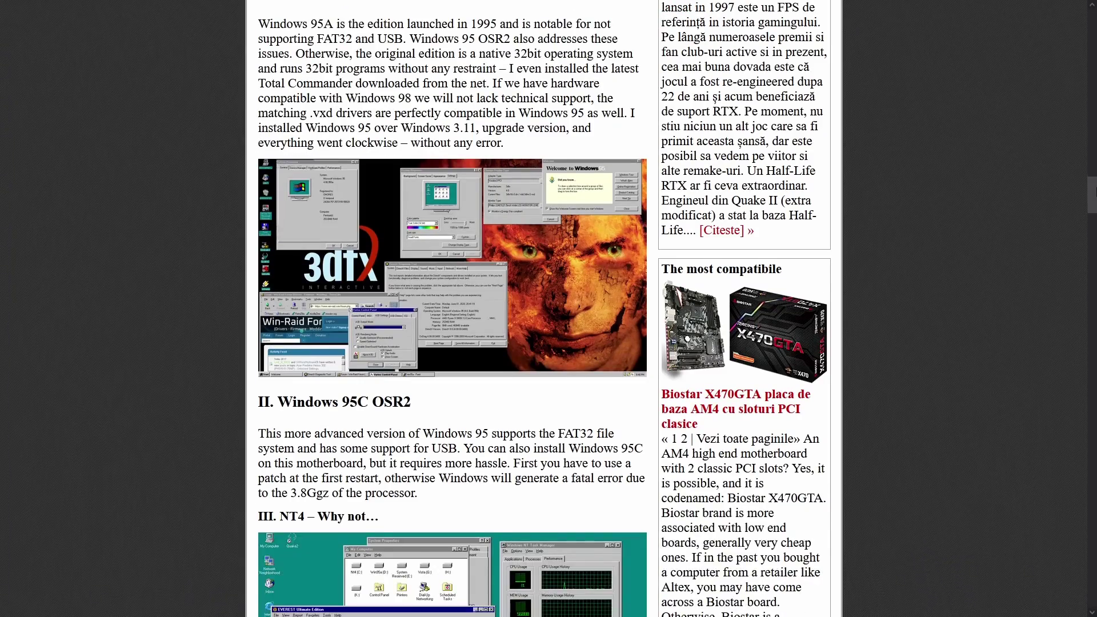
# Examine the article's sections on Windows 95C OSR2 and NT4, including the NT4 desktop screenshot.
pyautogui.scroll(1, 549, 309)
pyautogui.scroll(-8, 548, 308)
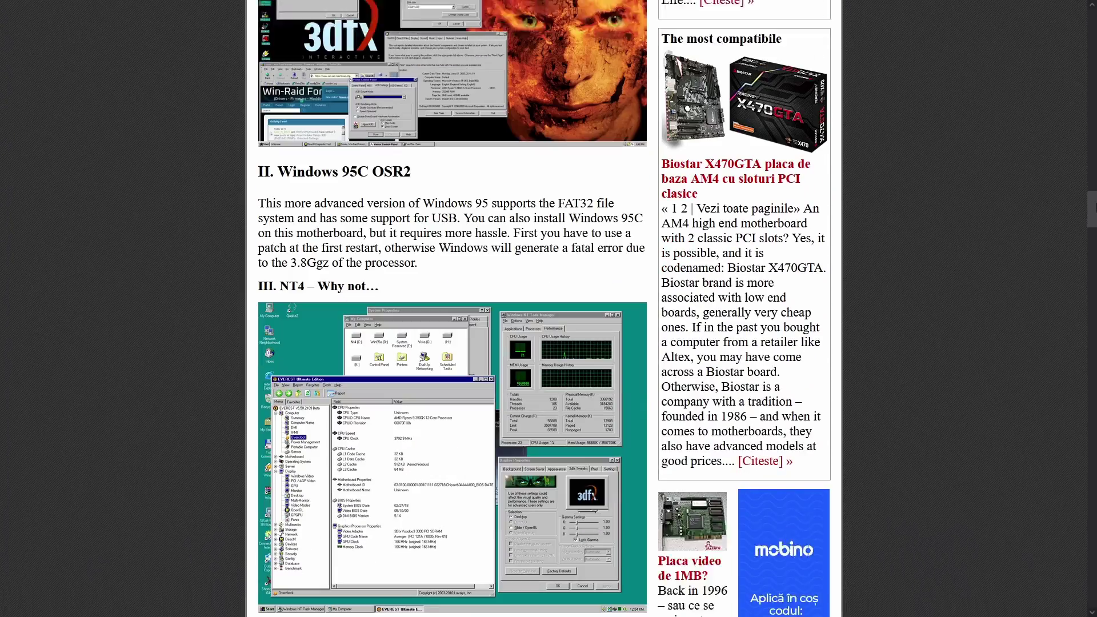
pyautogui.scroll(-1, 548, 309)
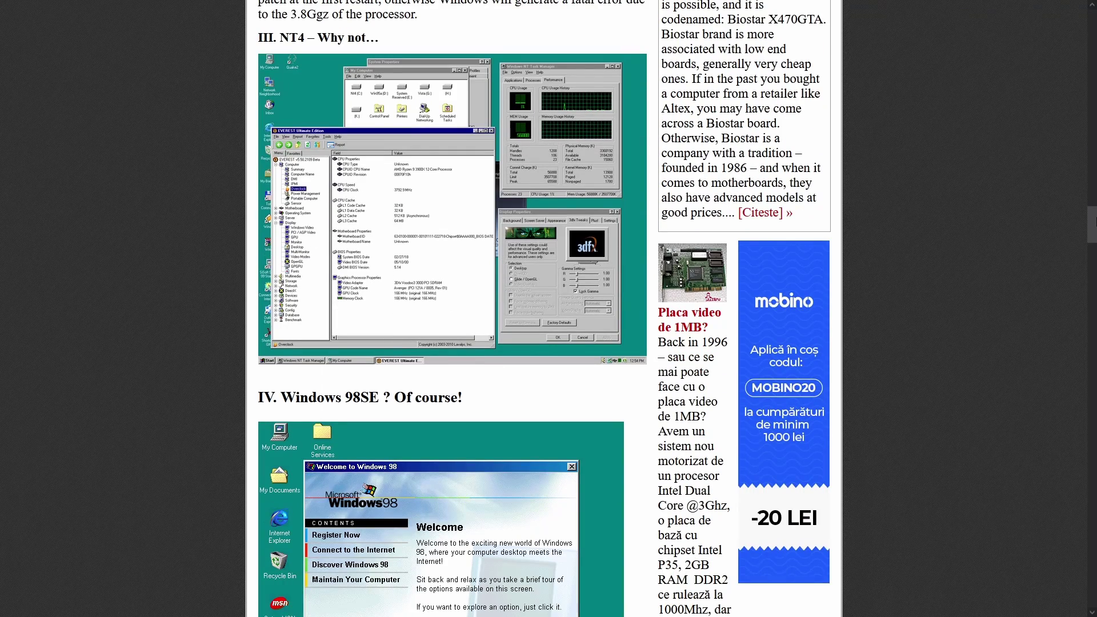
pyautogui.scroll(1, 520, 240)
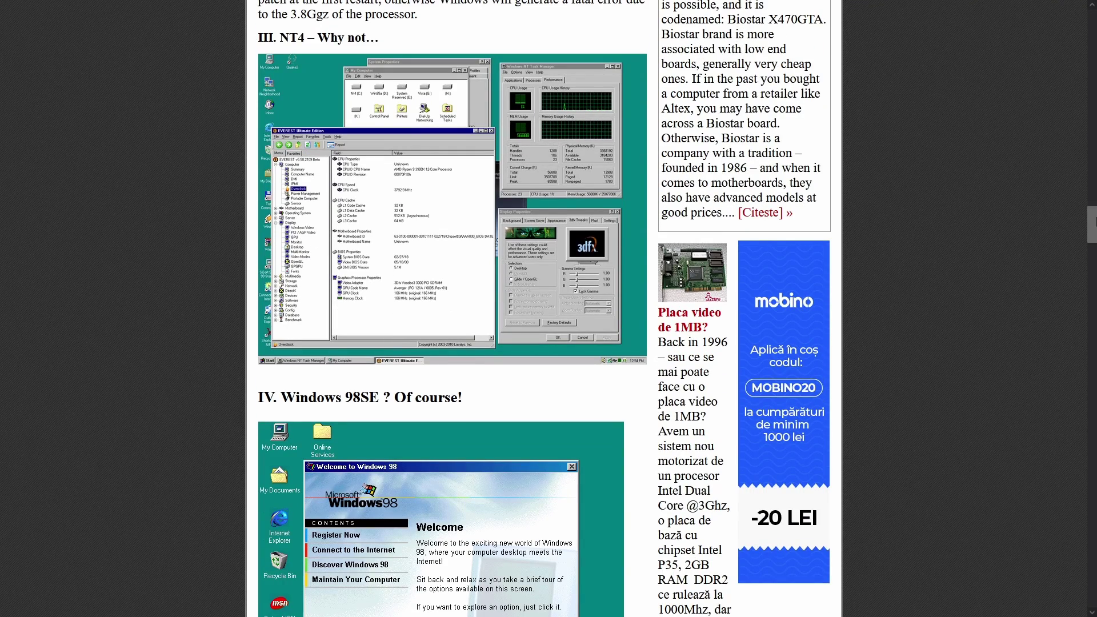
pyautogui.click(446, 247)
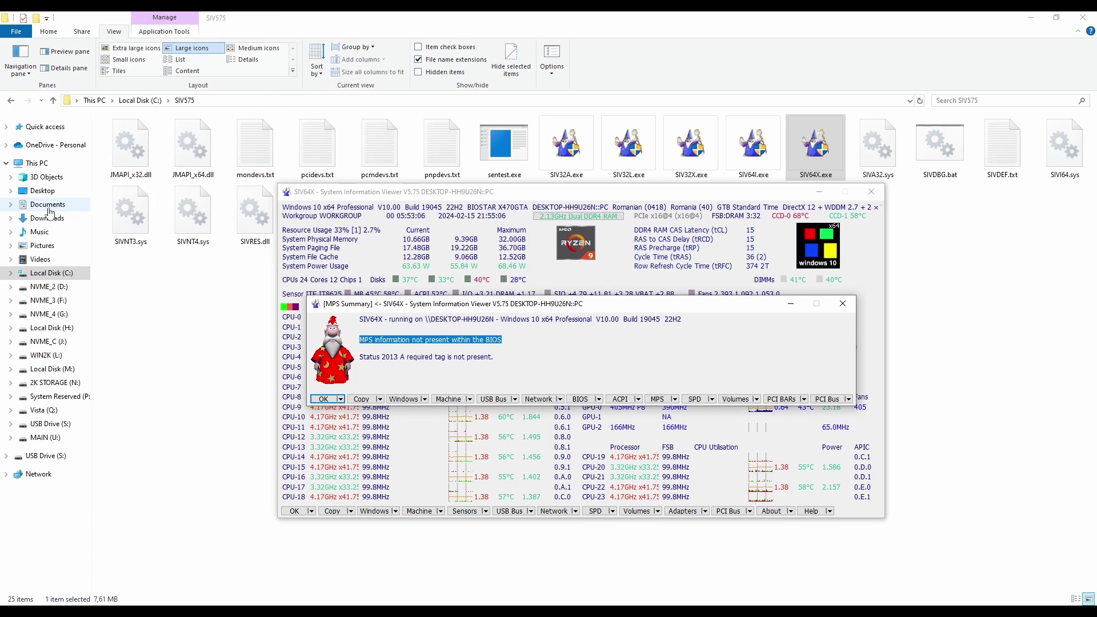
# Close the MPS Summary window in SIV64X.
pyautogui.click(848, 308)
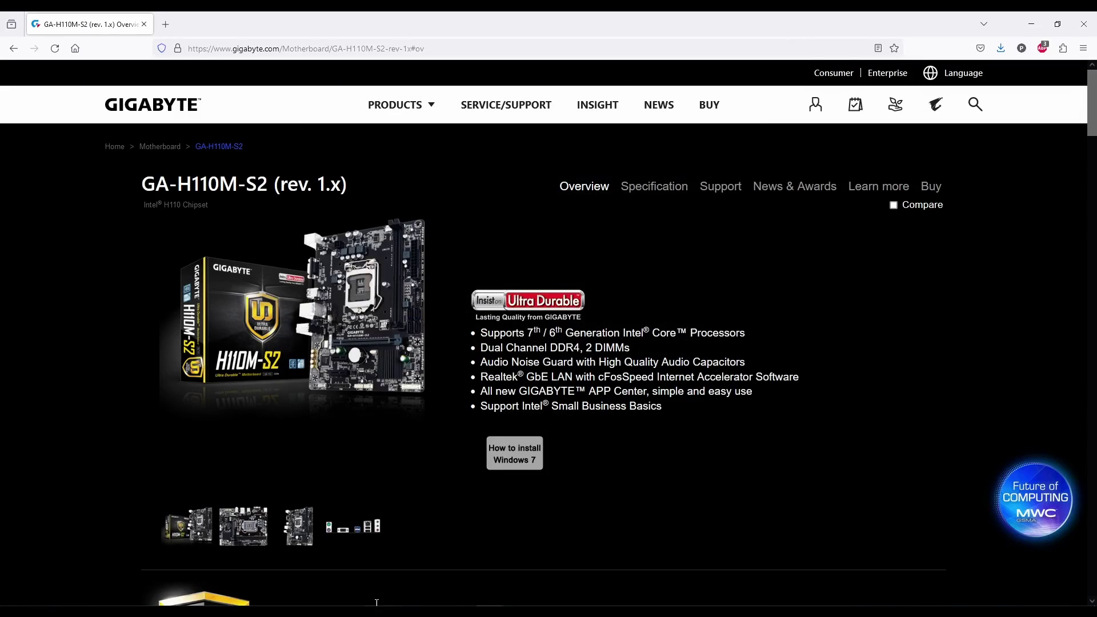
# View the GA-H110M-S2's overhead, angled and rear-port pictures, highlight the Intel Small Business Basics feature and read further down the overview.
pyautogui.click(235, 523)
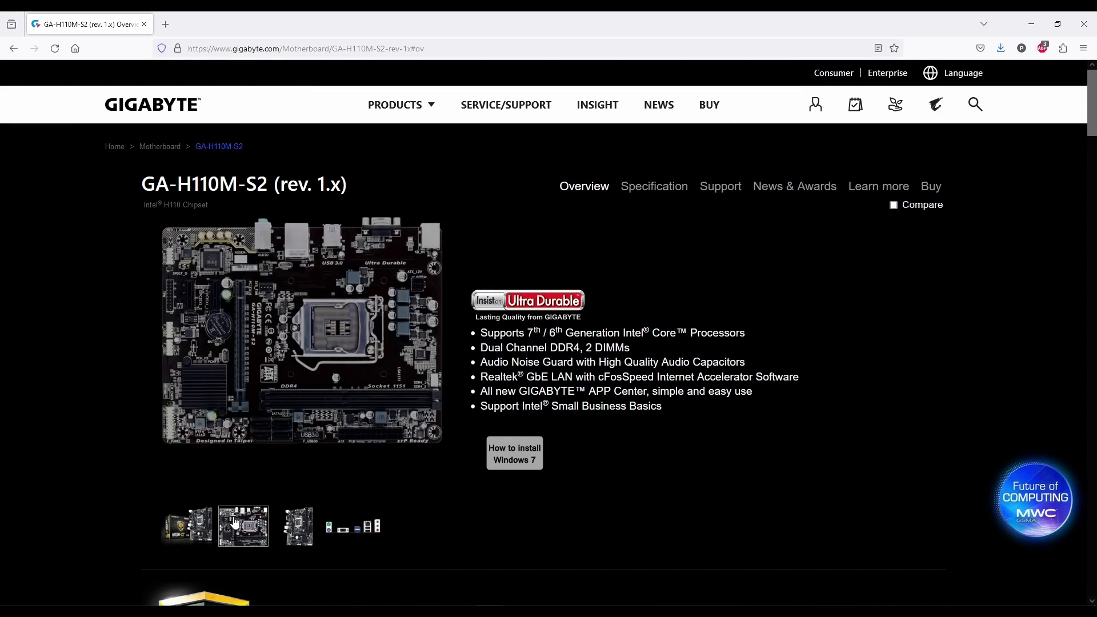
pyautogui.click(298, 526)
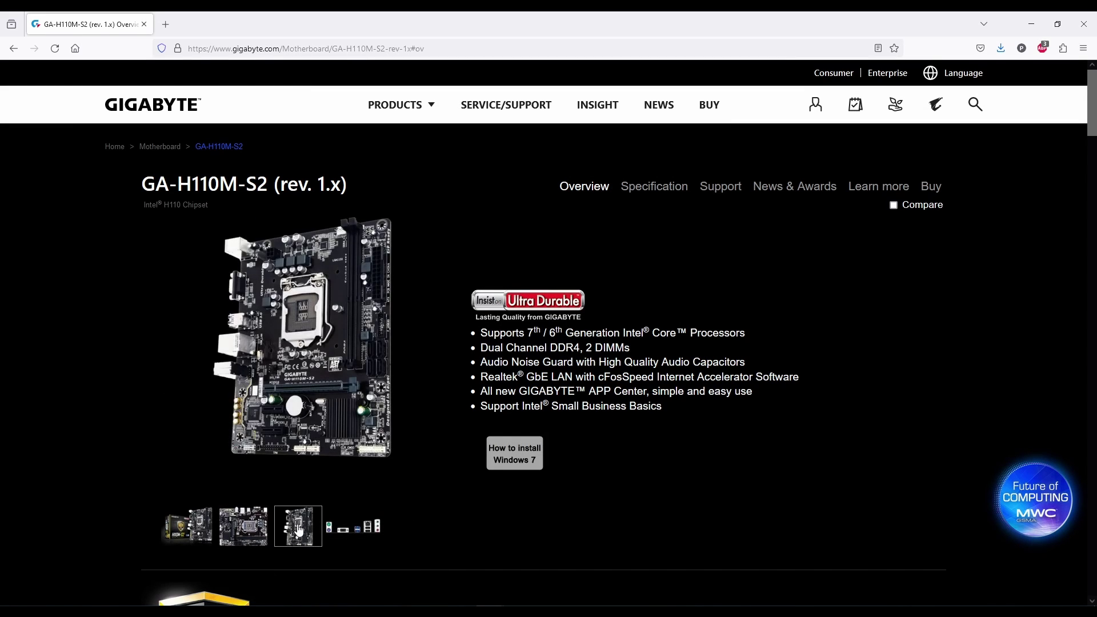
pyautogui.click(351, 529)
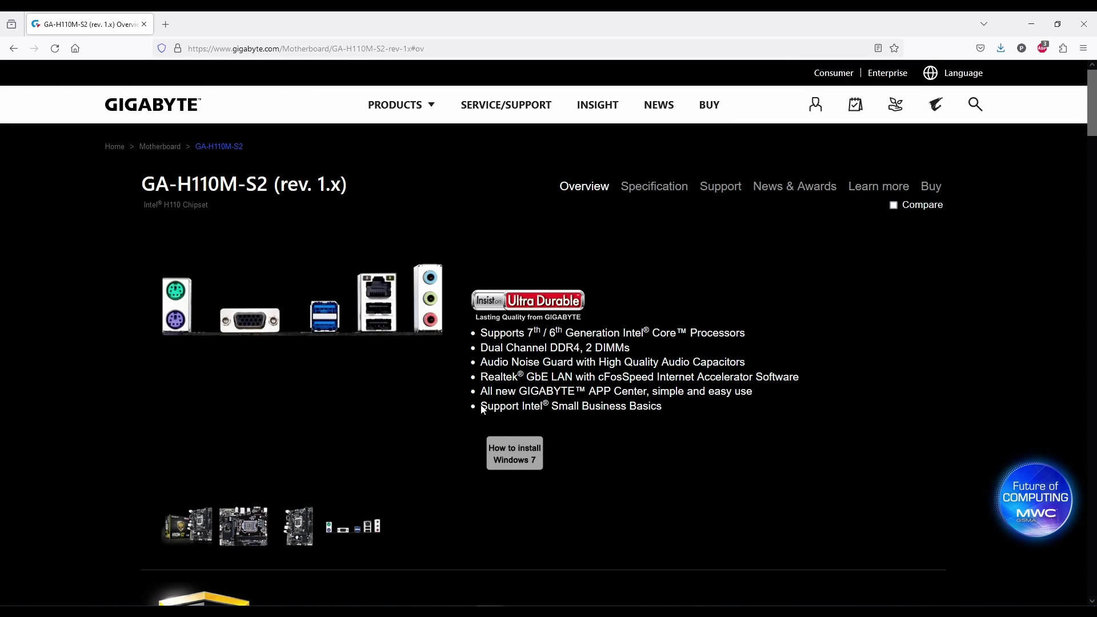
pyautogui.moveTo(483, 410); pyautogui.dragTo(664, 411)
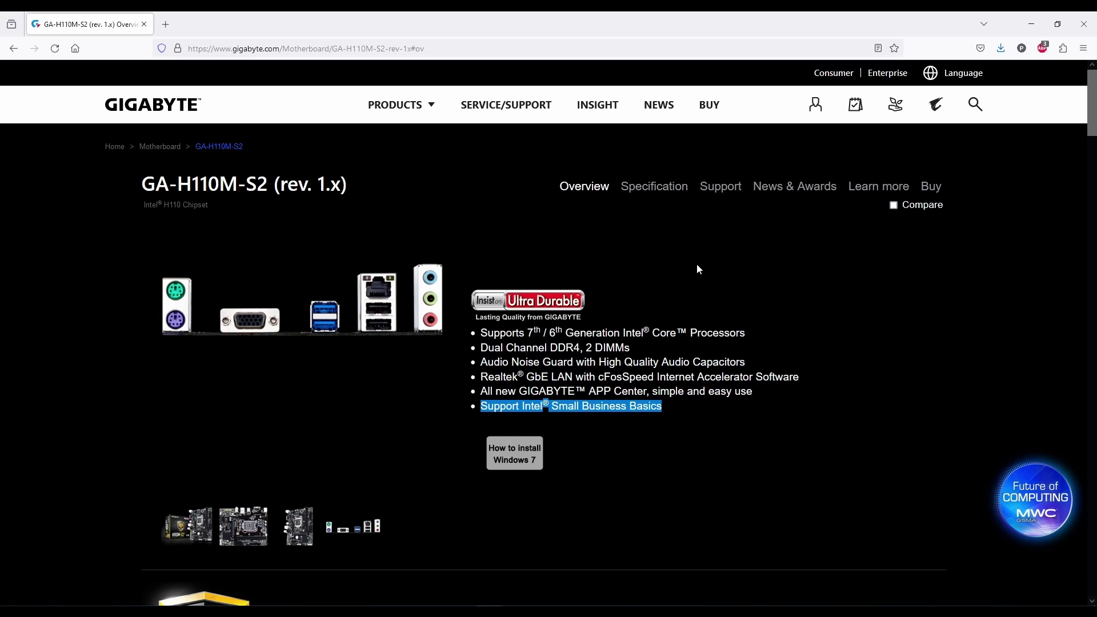
pyautogui.scroll(-5, 701, 270)
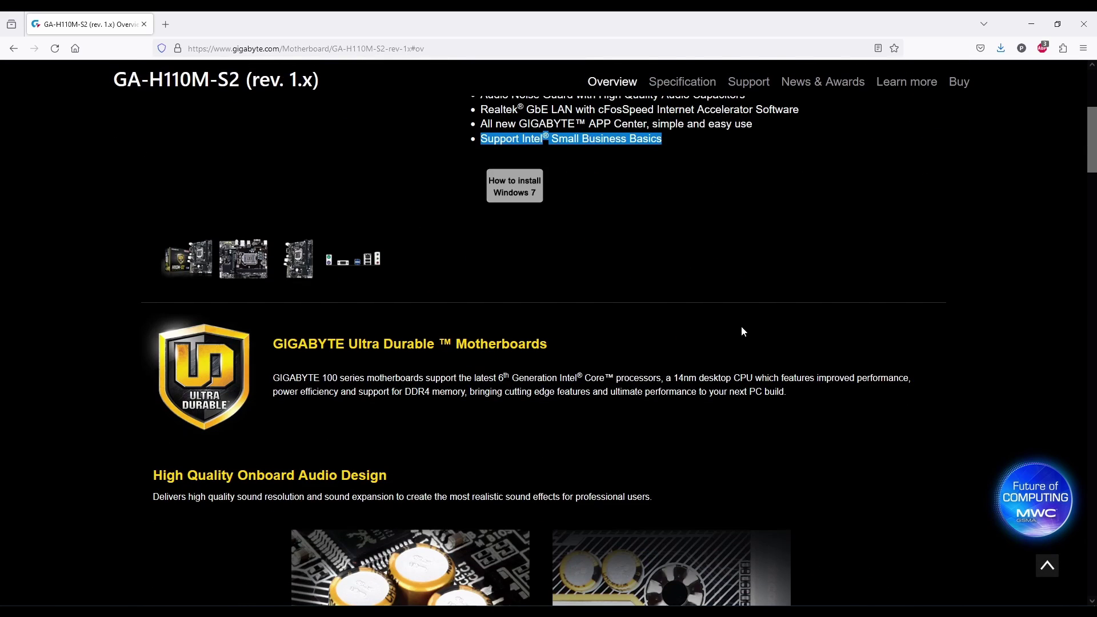
# Open the MPS table summary in SIV64X and examine its processor, bus, interrupt and address map entries.
pyautogui.scroll(-1, 742, 330)
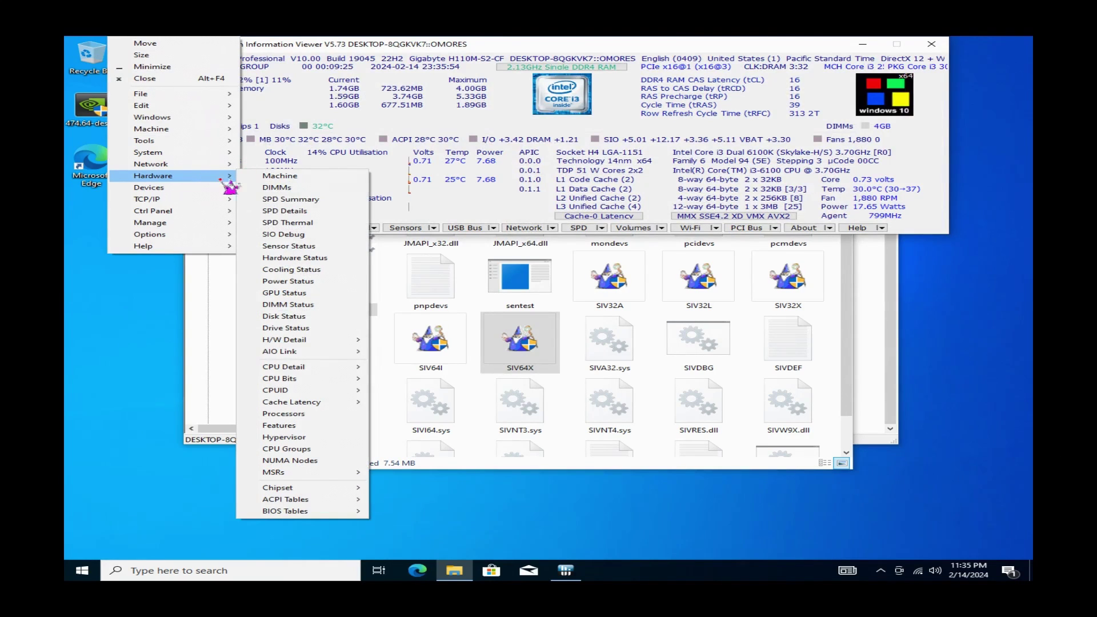
pyautogui.moveTo(343, 511)
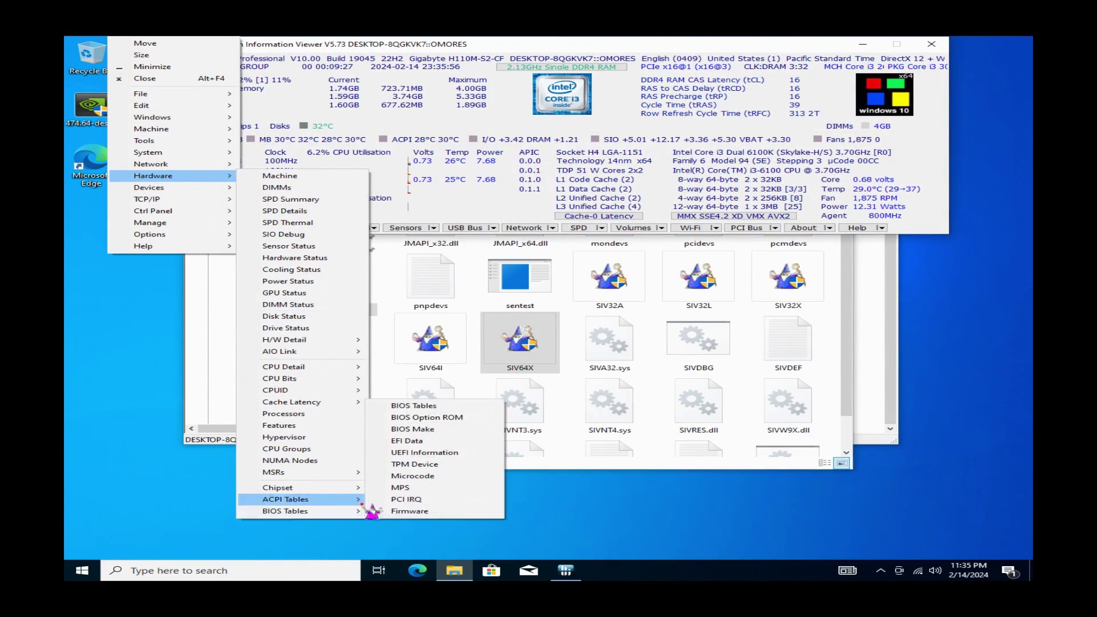
pyautogui.click(422, 487)
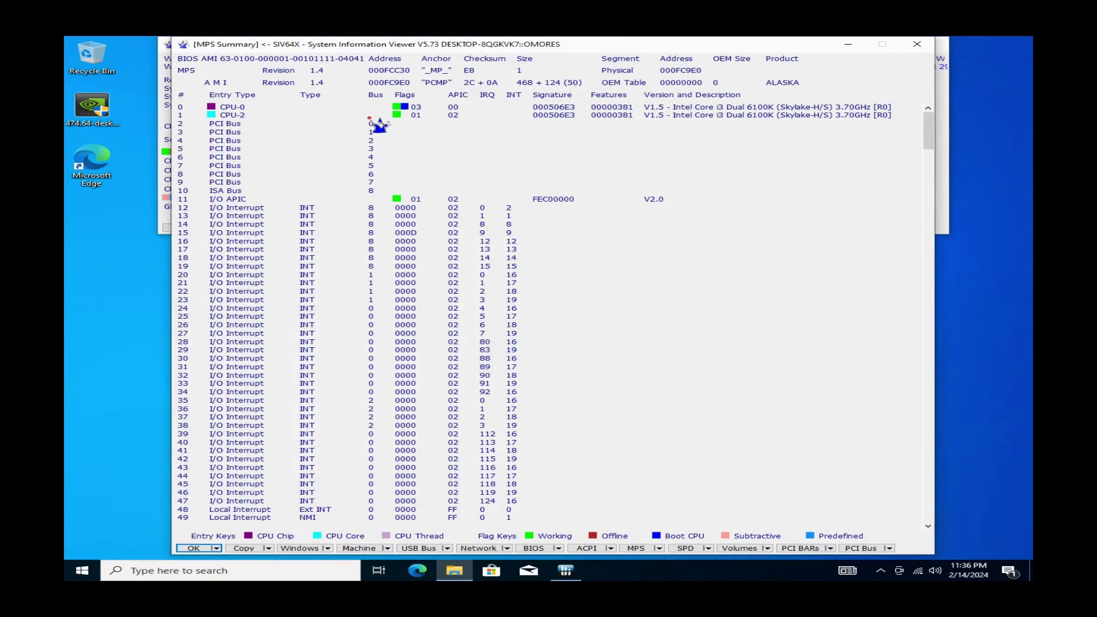
pyautogui.scroll(-3, 799, 166)
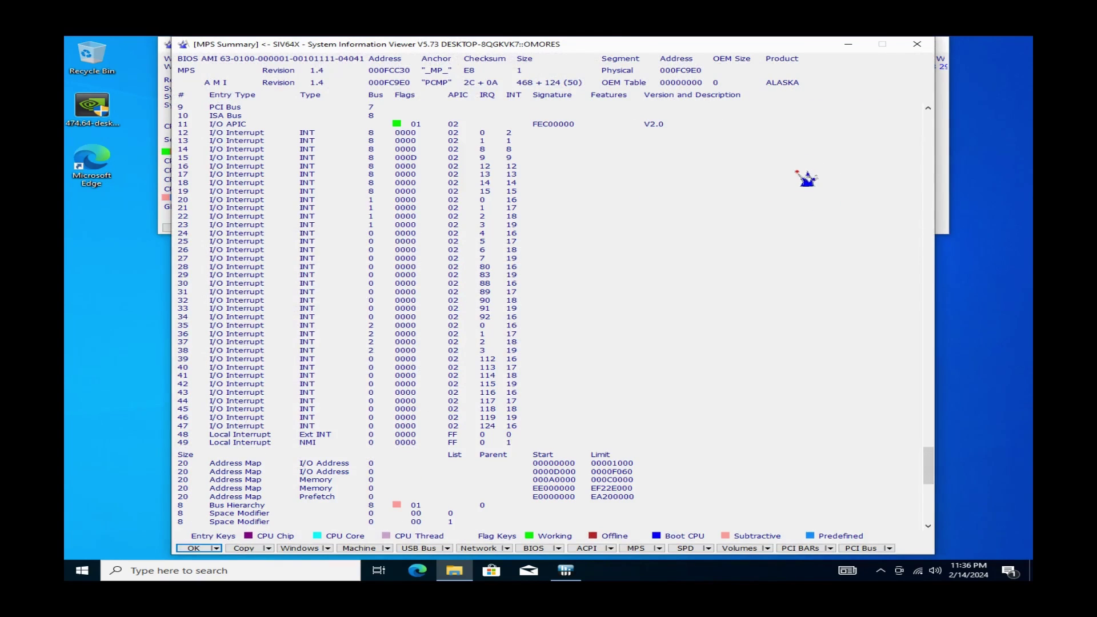
pyautogui.scroll(-1, 803, 192)
pyautogui.scroll(4, 800, 201)
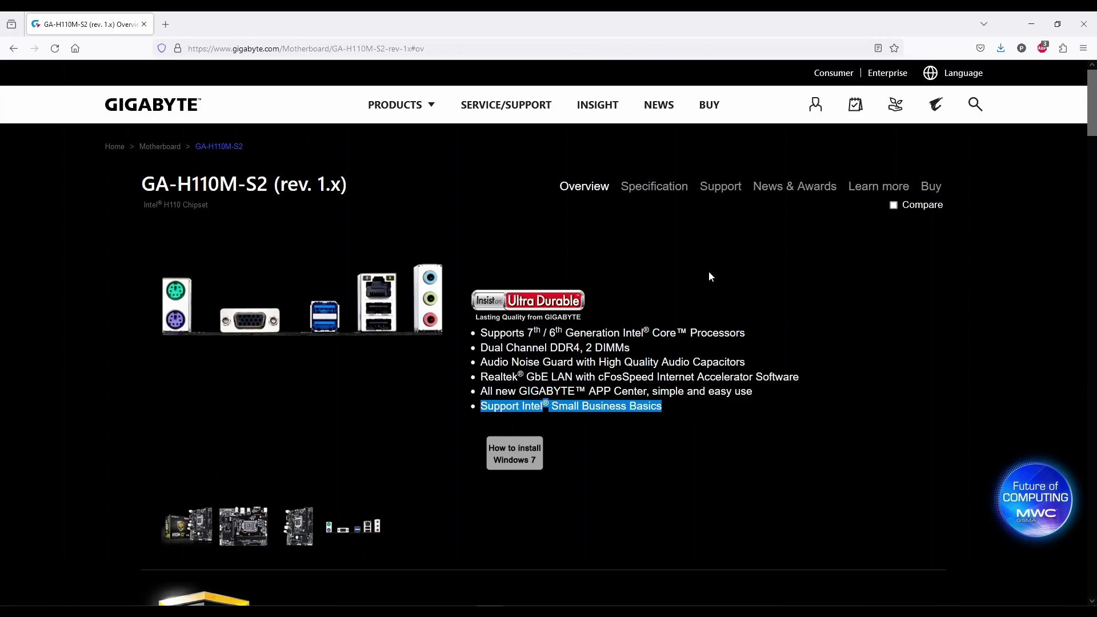
# Read the GA-H110M-S2 overview in the browser, from Ultra Durable and audio design down to humidity and ESD protection.
pyautogui.scroll(-4, 714, 285)
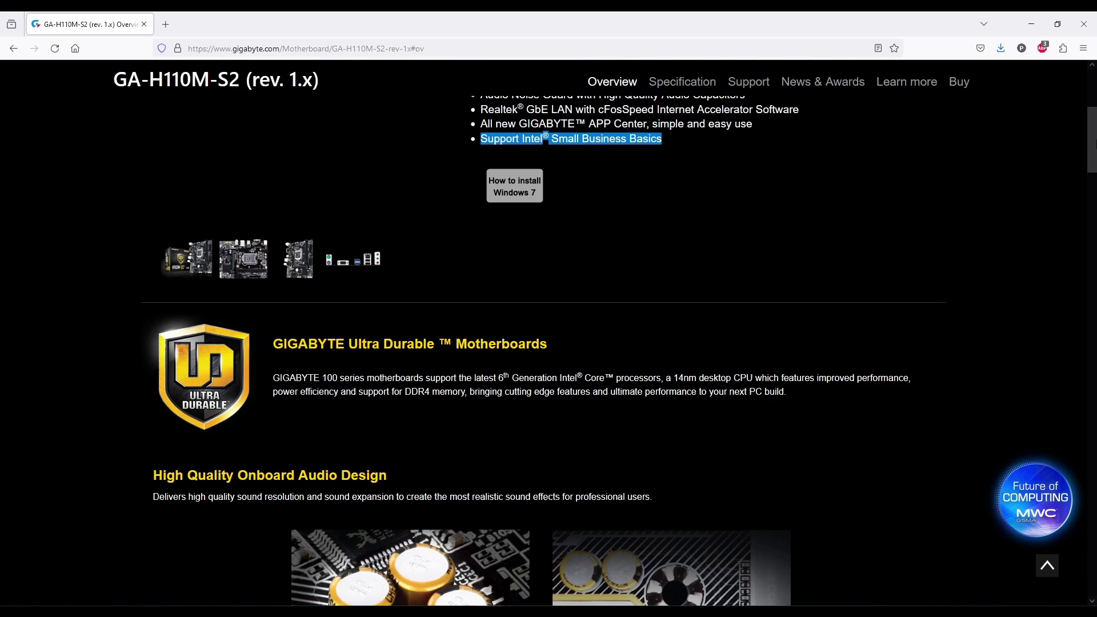
pyautogui.scroll(-4, 549, 343)
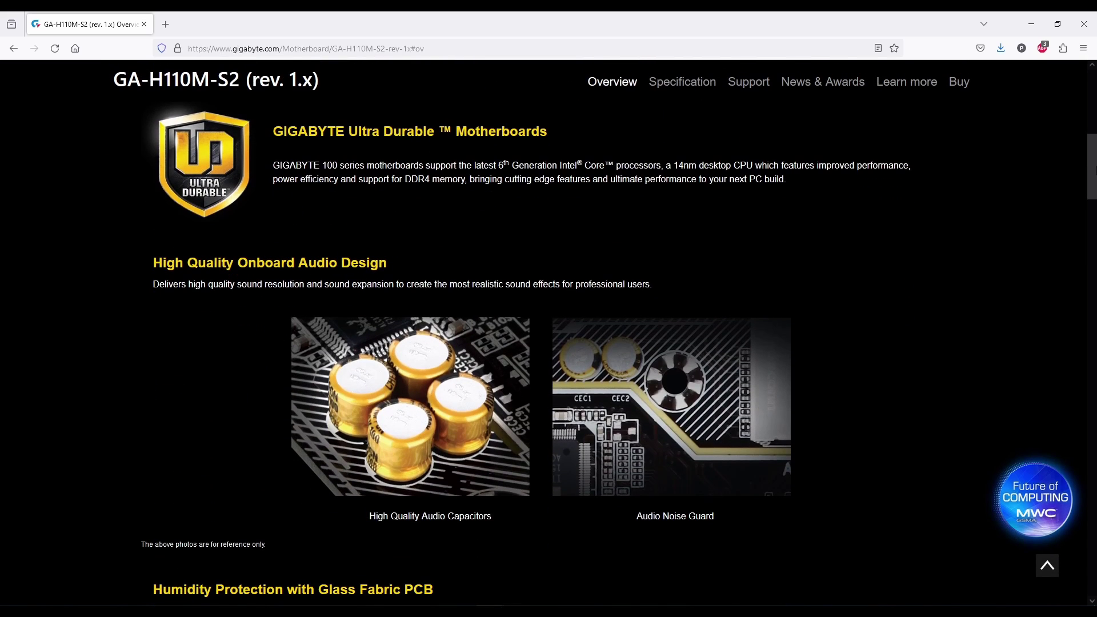
pyautogui.scroll(-8, 549, 343)
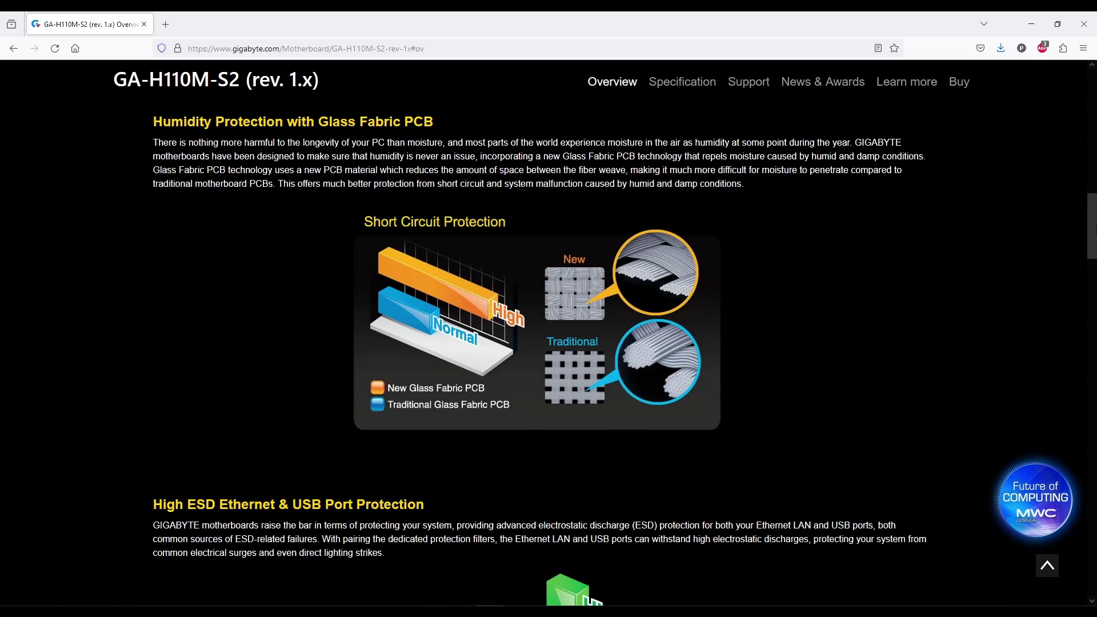
pyautogui.scroll(-1, 548, 343)
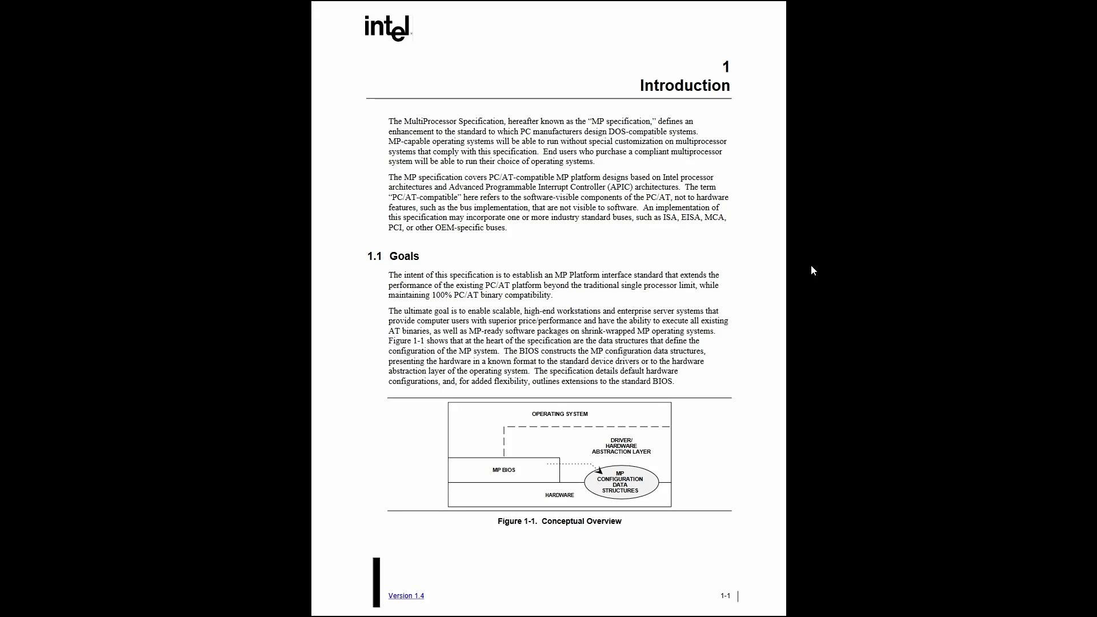
# Page through the MultiProcessor Specification's Introduction chapter, covering its goals, features, scope, target audience and document organization.
pyautogui.press('pagedown')
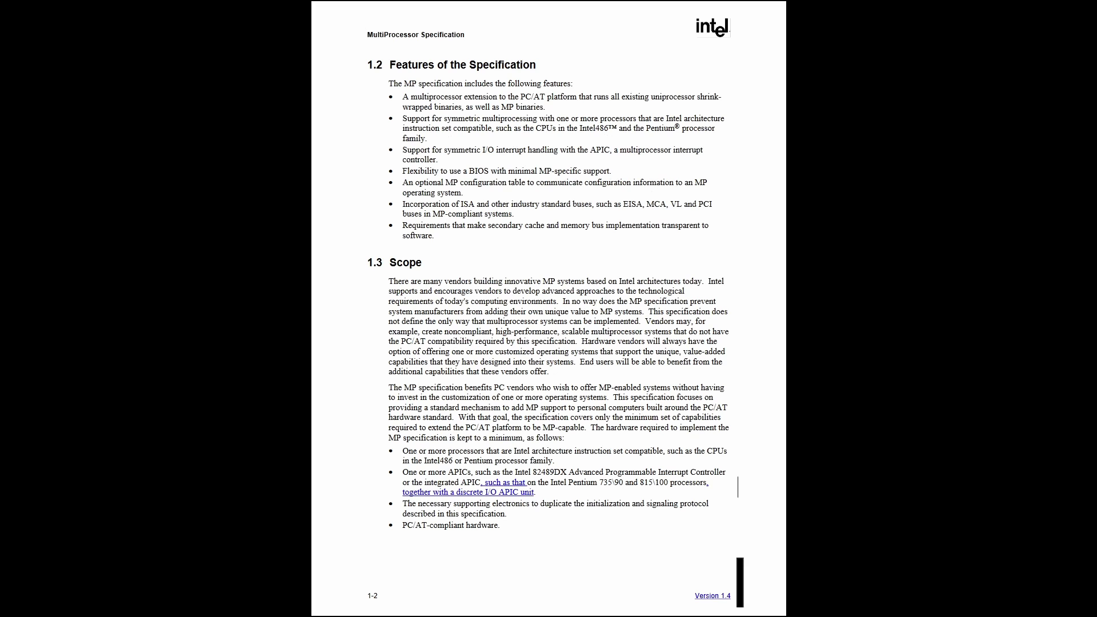
pyautogui.press('pagedown')
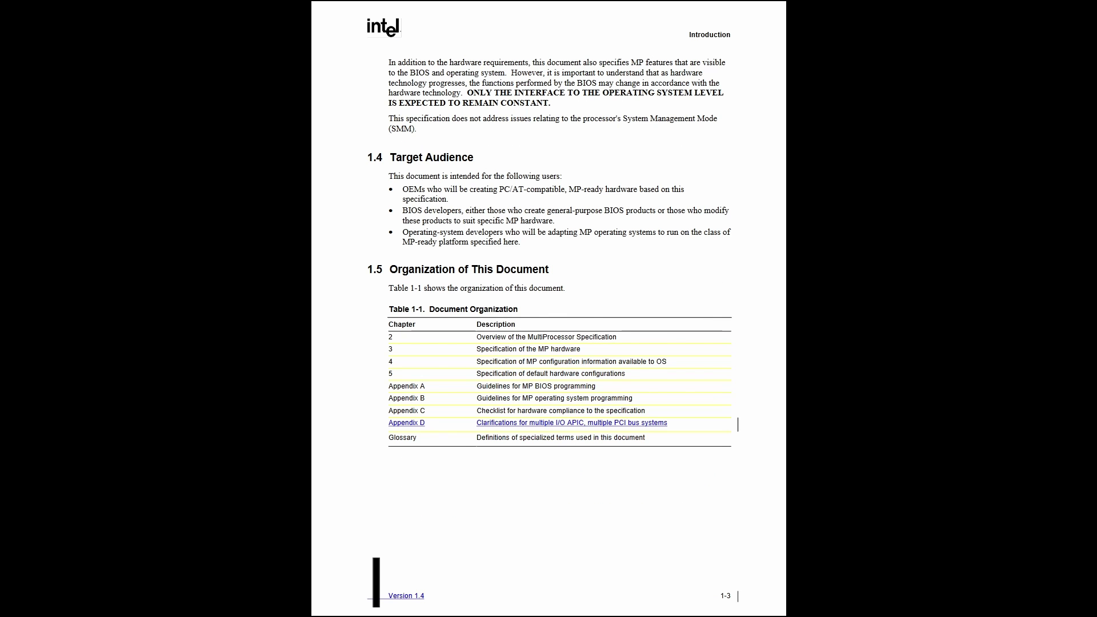
pyautogui.press('pagedown')
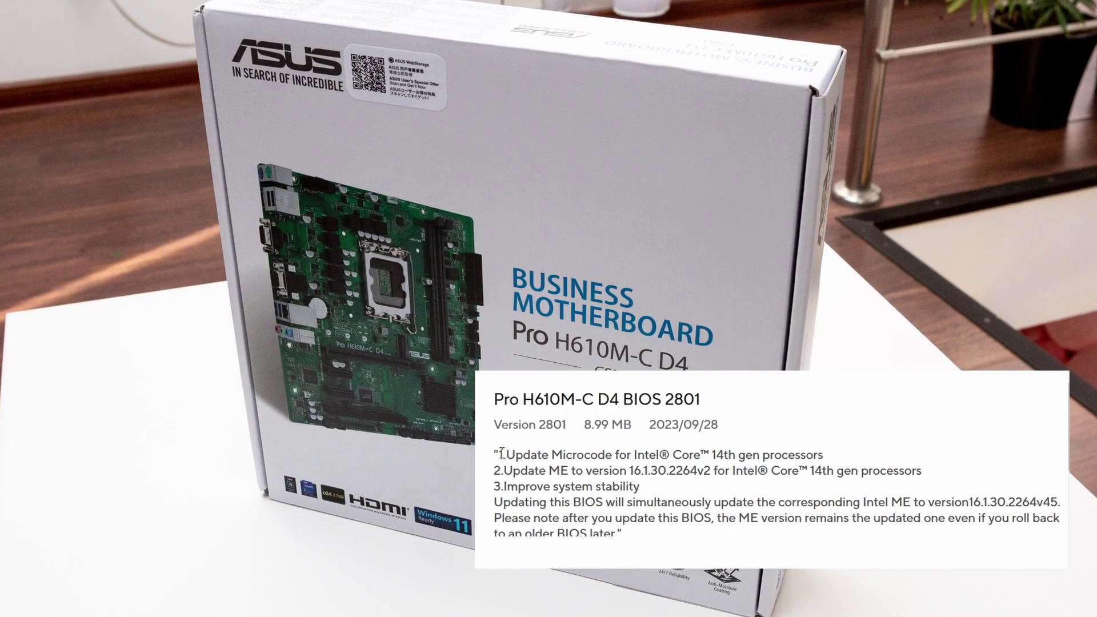
# Highlight the Intel Core 14th gen microcode update line in the Pro H610M-C D4 BIOS 2801 release notes.
pyautogui.moveTo(501, 454); pyautogui.dragTo(824, 456)
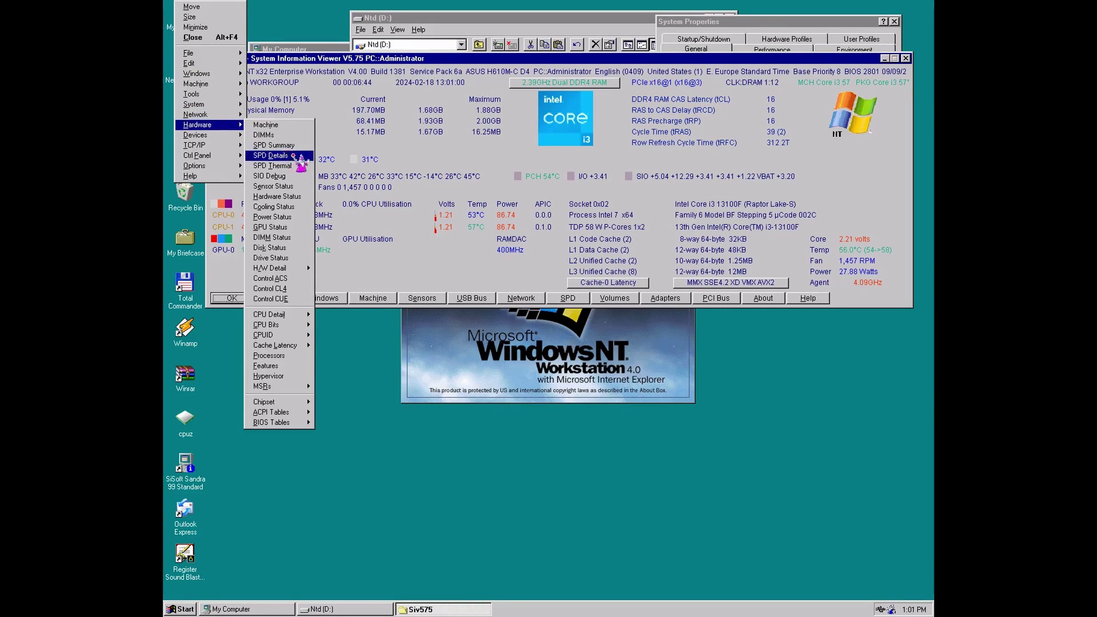
# Open the MPS summary in System Information Viewer on Windows NT 4.0 and examine its entries from start to end.
pyautogui.moveTo(308, 423)
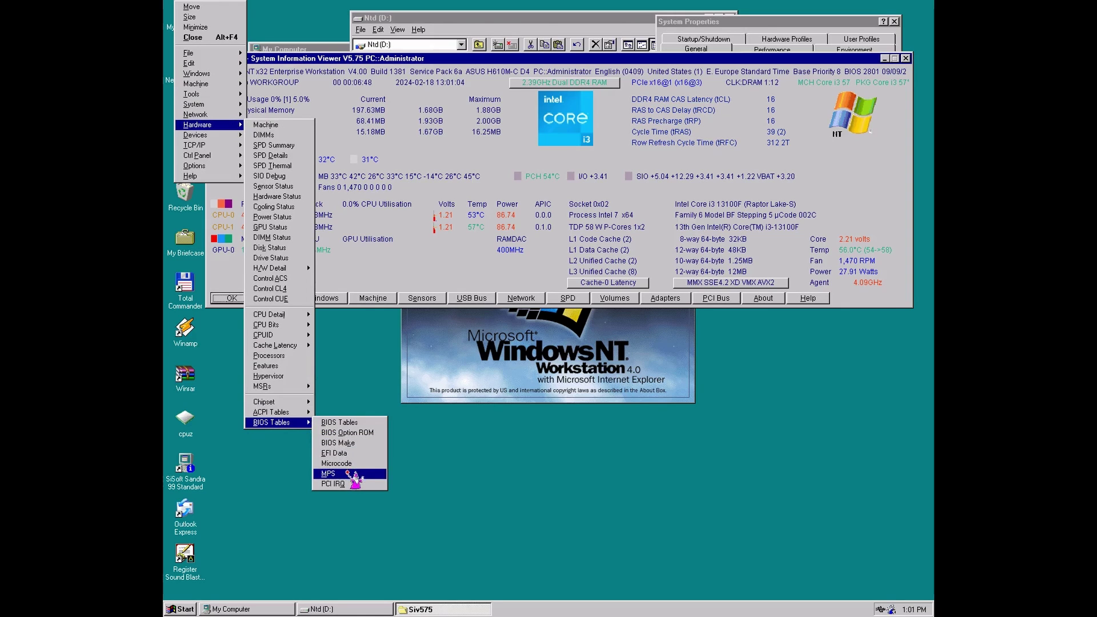
pyautogui.click(349, 474)
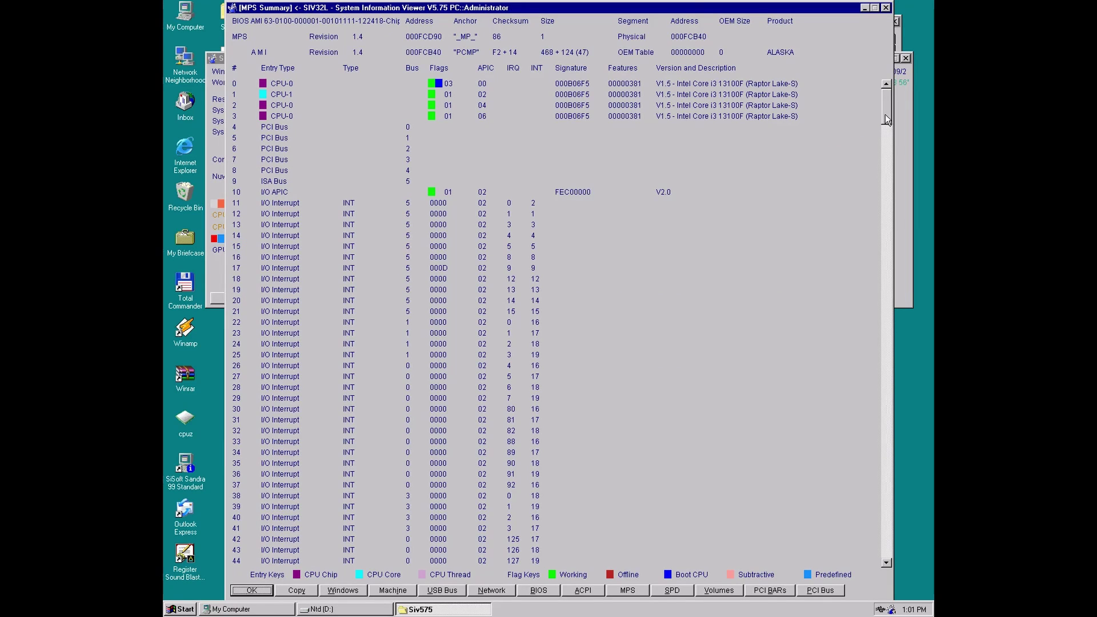
pyautogui.moveTo(885, 115); pyautogui.dragTo(894, 192)
pyautogui.moveTo(899, 399); pyautogui.dragTo(887, 543)
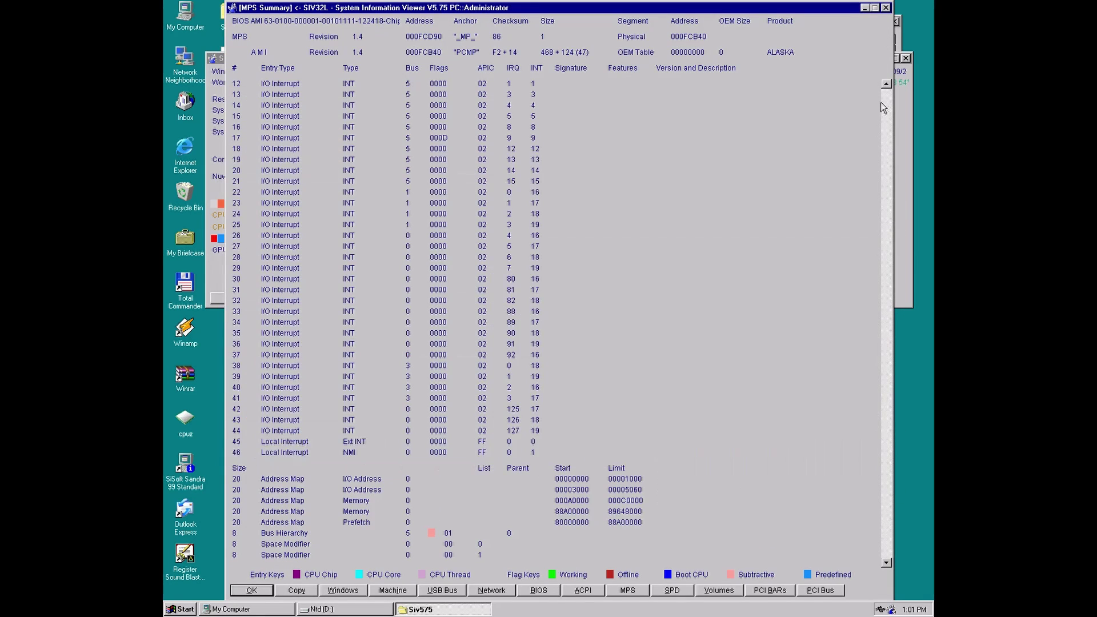
pyautogui.moveTo(887, 540); pyautogui.dragTo(887, 98)
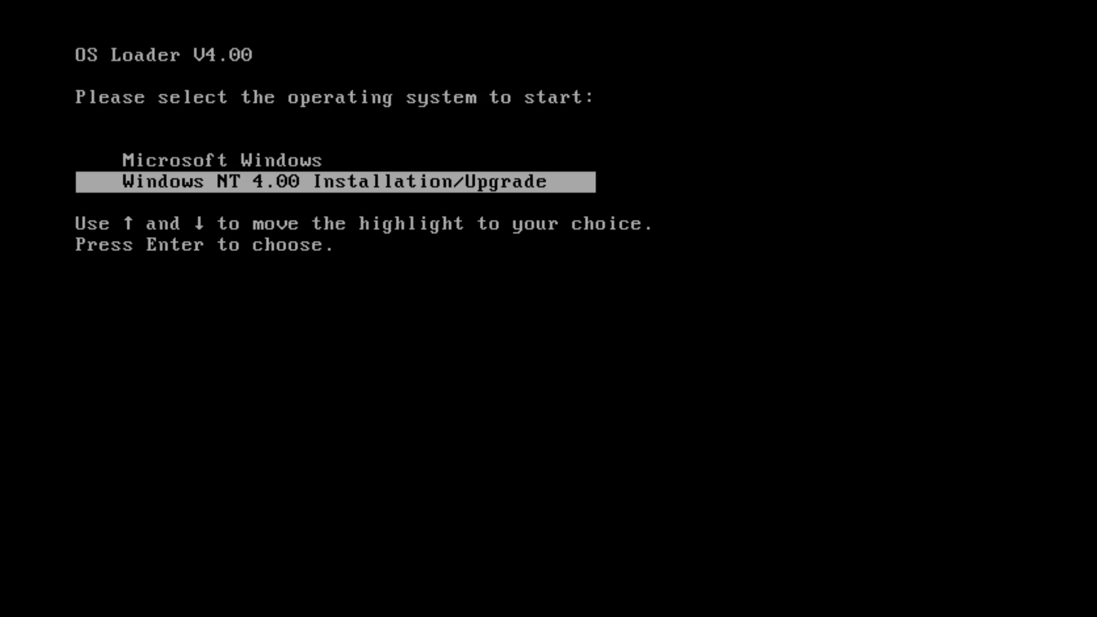
# Boot the Windows NT 4.00 Installation/Upgrade entry and move down through the options offered in Windows NT Setup.
pyautogui.press('Return')
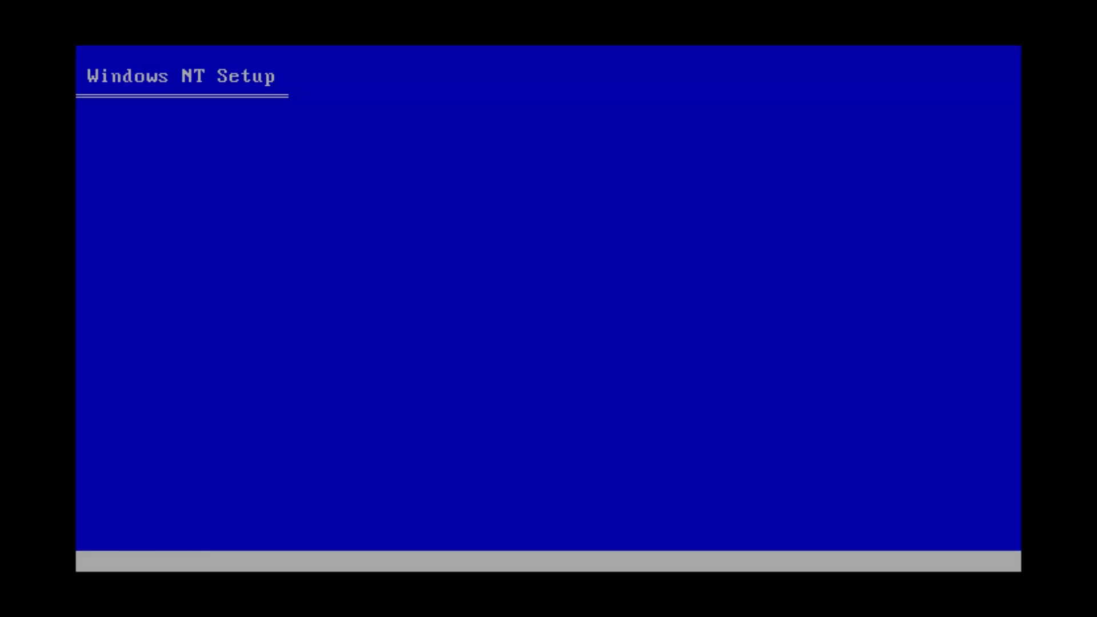
pyautogui.press('Down')
pyautogui.press('Down')
pyautogui.press('Down')
pyautogui.press('Down')
pyautogui.press('Down')
pyautogui.press('Down')
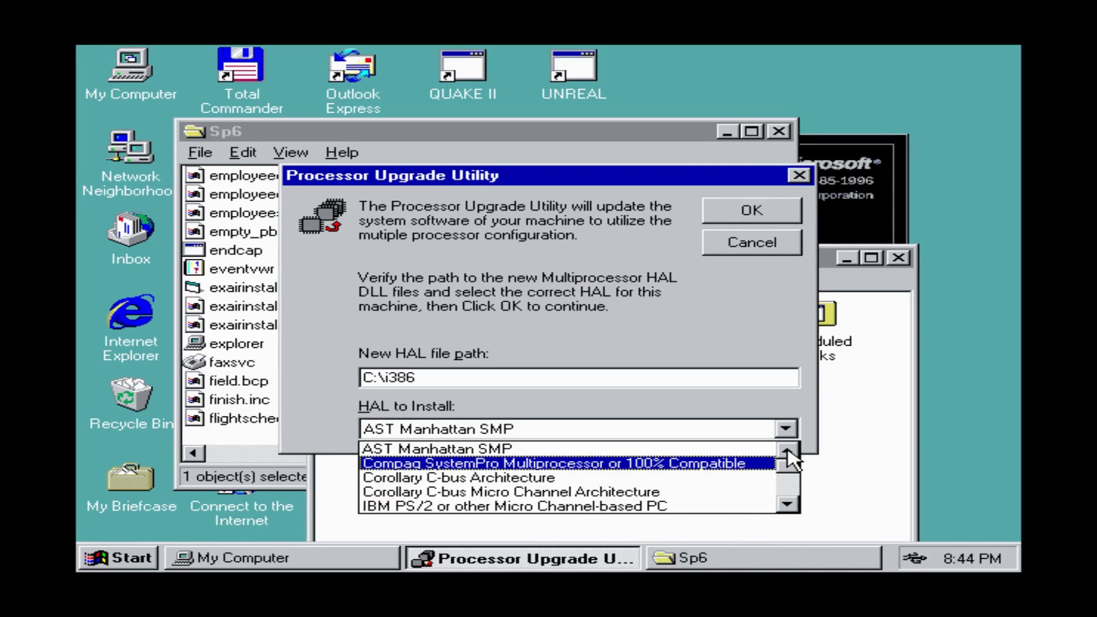
# Browse down the list of multiprocessor HALs to install in the Processor Upgrade Utility.
pyautogui.click(788, 505)
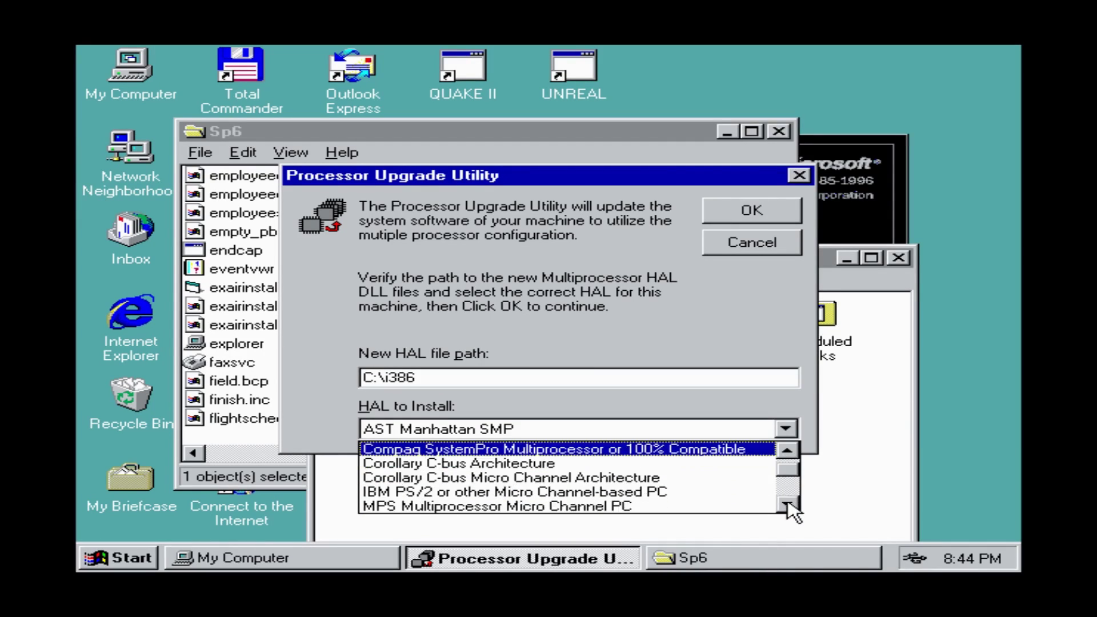
pyautogui.click(788, 505)
pyautogui.click(788, 505)
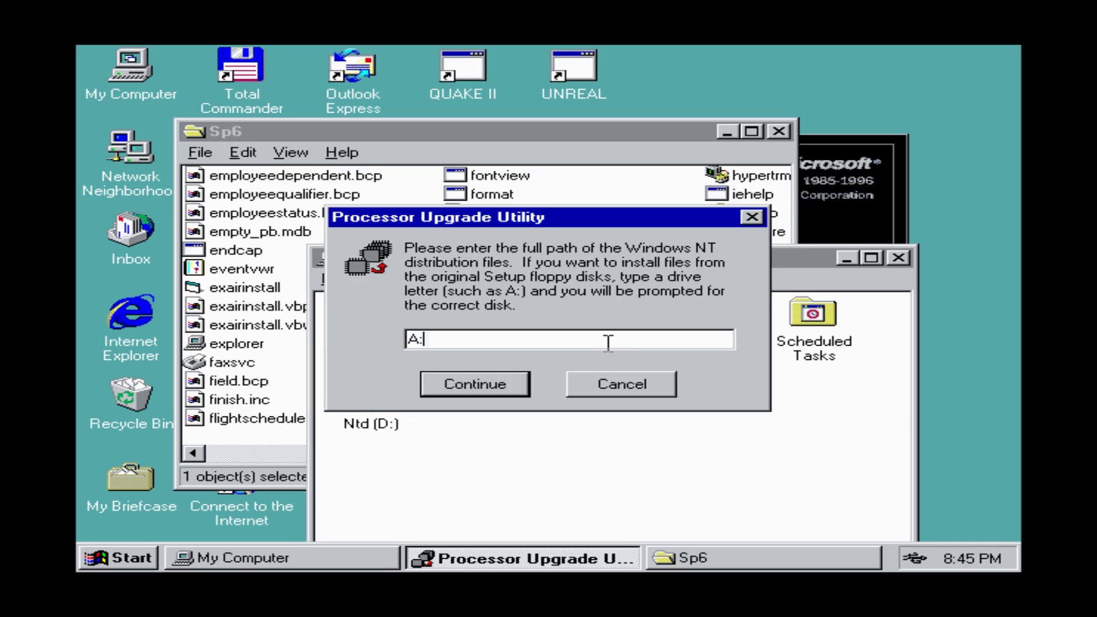
# Try C:\sp6 as the path of the Windows NT distribution files, checking and minimizing the Sp6 folder window.
pyautogui.write('C:\\sp')
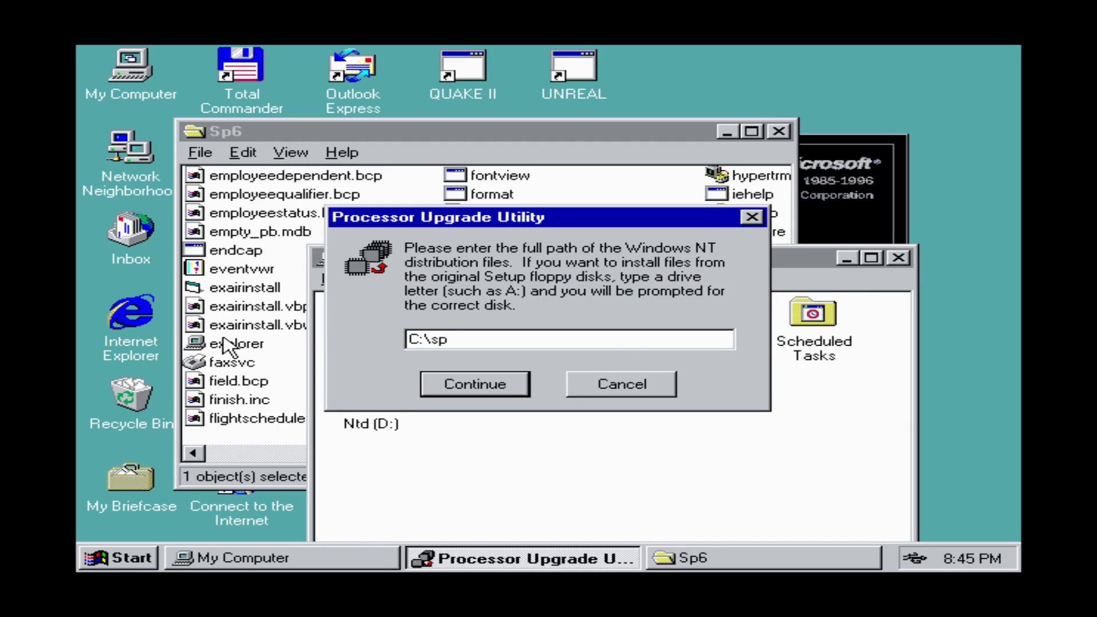
pyautogui.write('6')
pyautogui.click(690, 558)
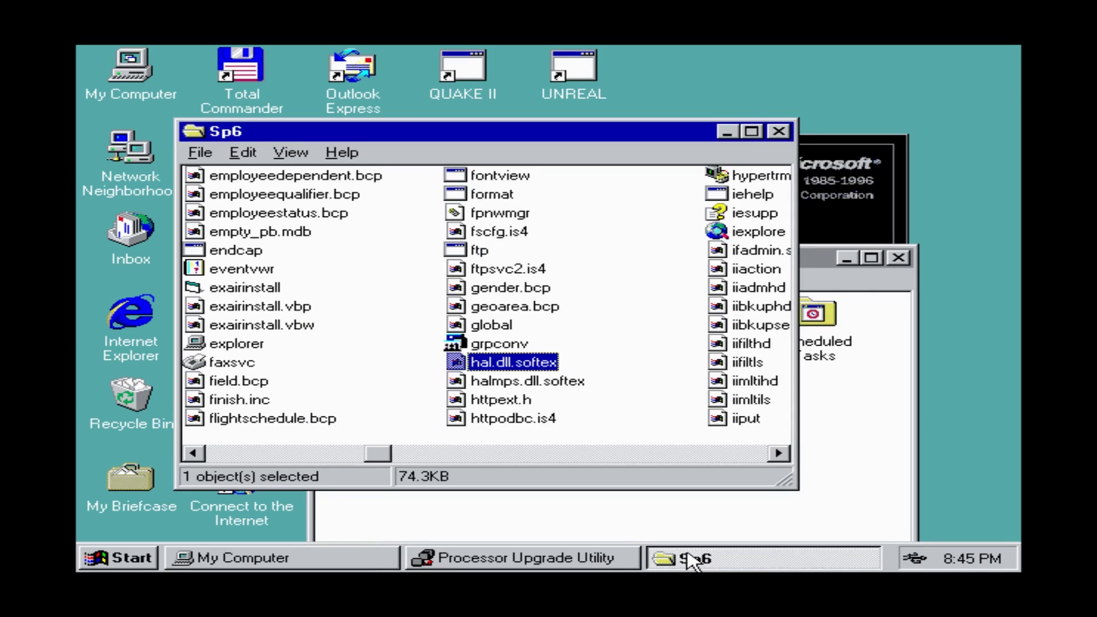
pyautogui.click(727, 132)
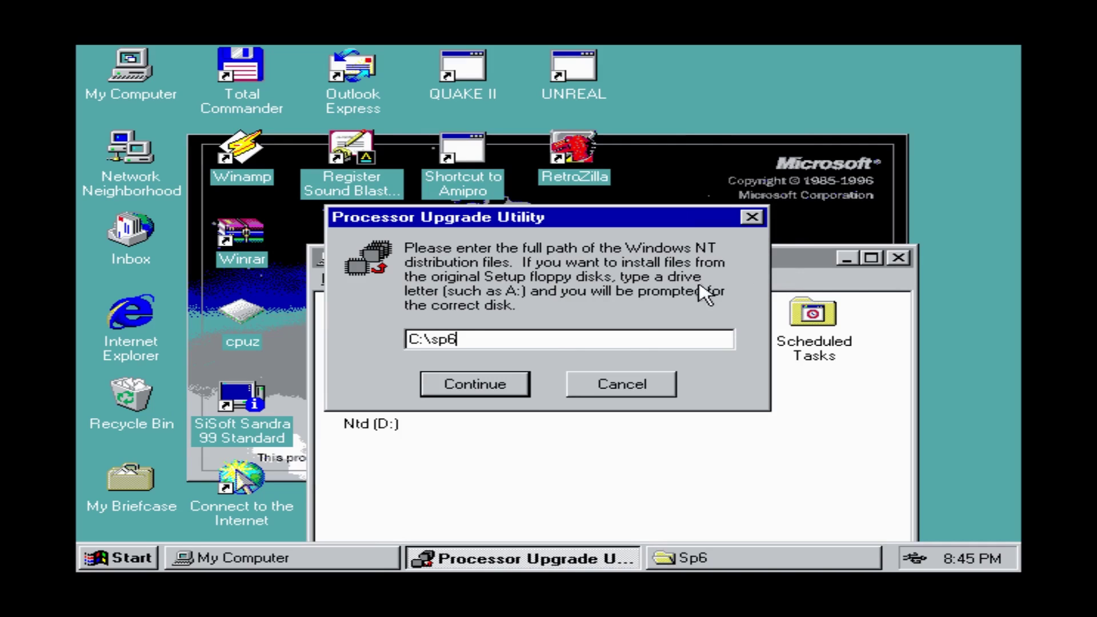
pyautogui.click(503, 387)
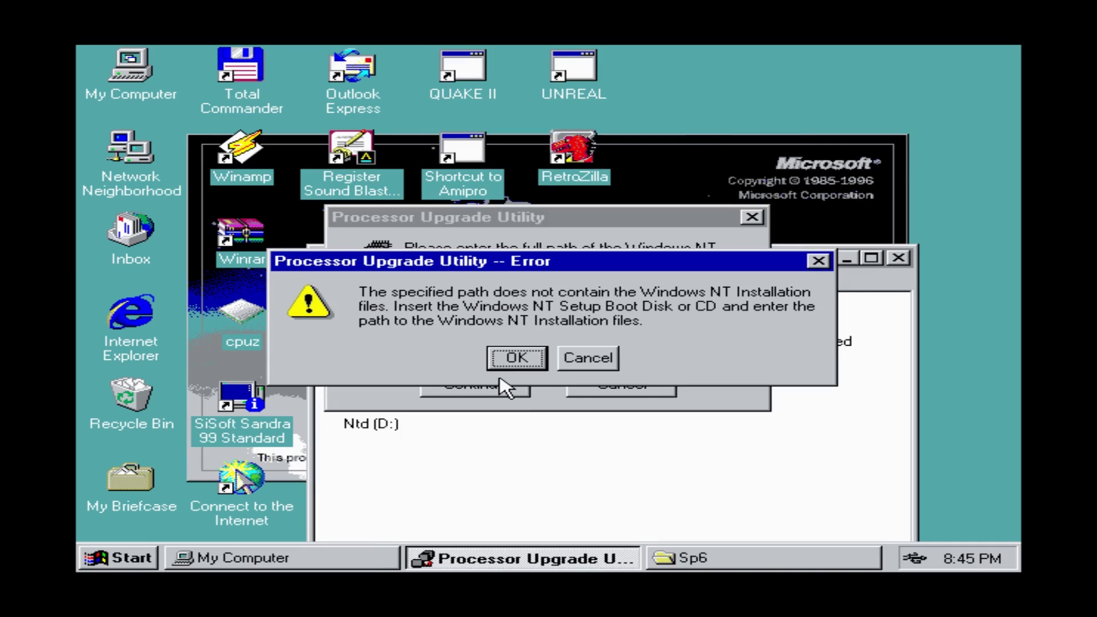
pyautogui.click(529, 360)
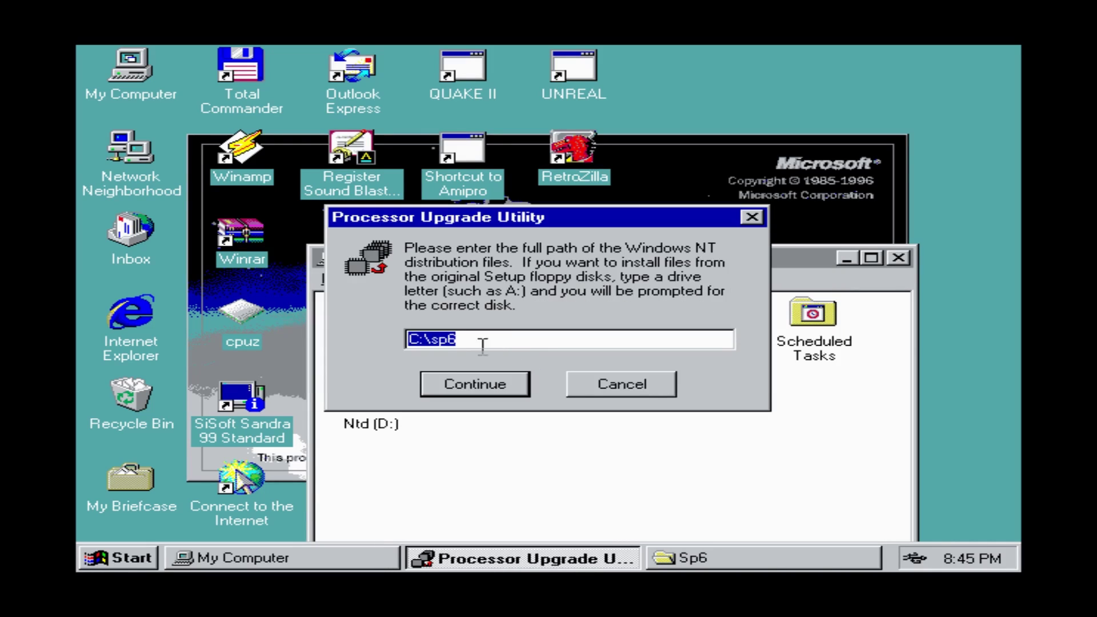
# Set the Windows NT distribution files path to C:\i386 and confirm the irreversible multiprocessor upgrade.
pyautogui.click(430, 340)
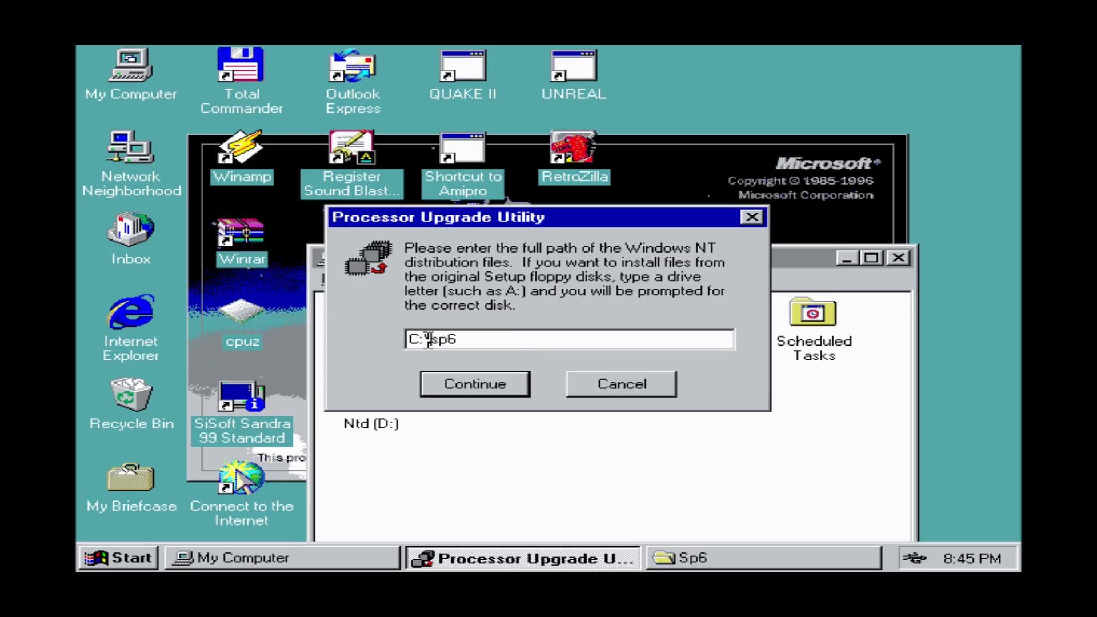
pyautogui.moveTo(430, 339); pyautogui.dragTo(520, 339)
pyautogui.press('BackSpace')
pyautogui.write('i386')
pyautogui.press('Return')
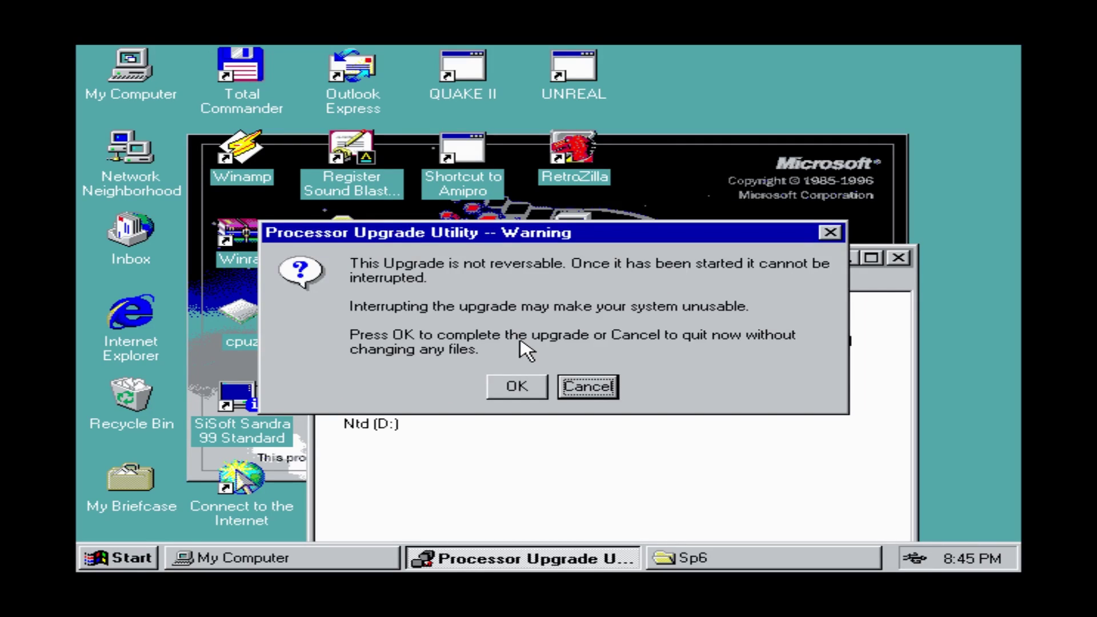
pyautogui.click(517, 387)
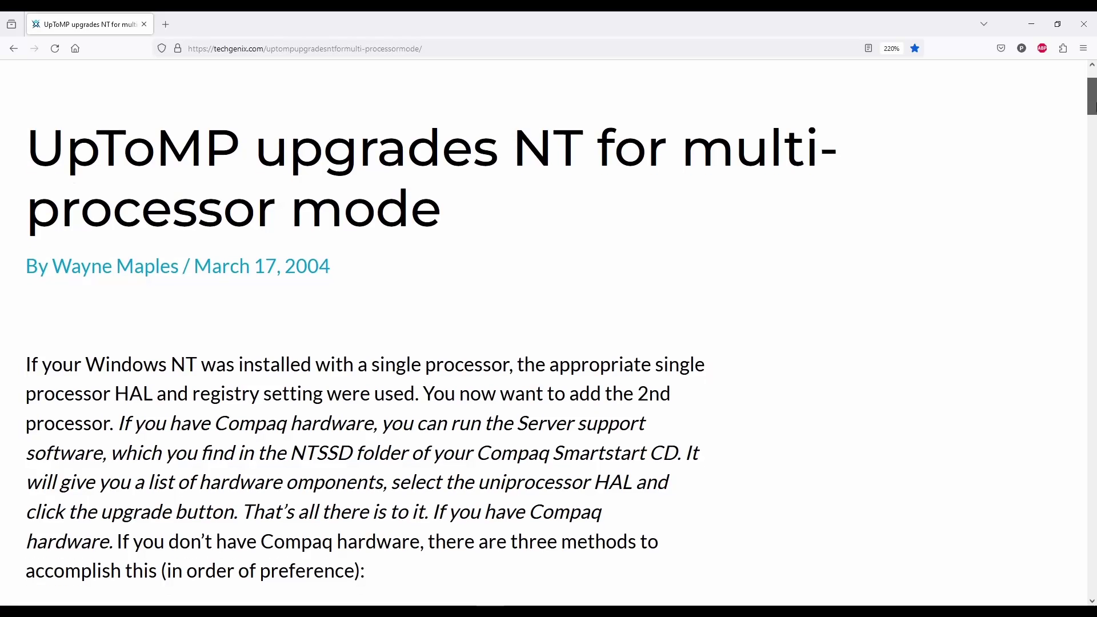
# Read the TechGenix article on UpToMP down to the uptomp.exe and manual dual-processor upgrade methods.
pyautogui.scroll(-1, 549, 332)
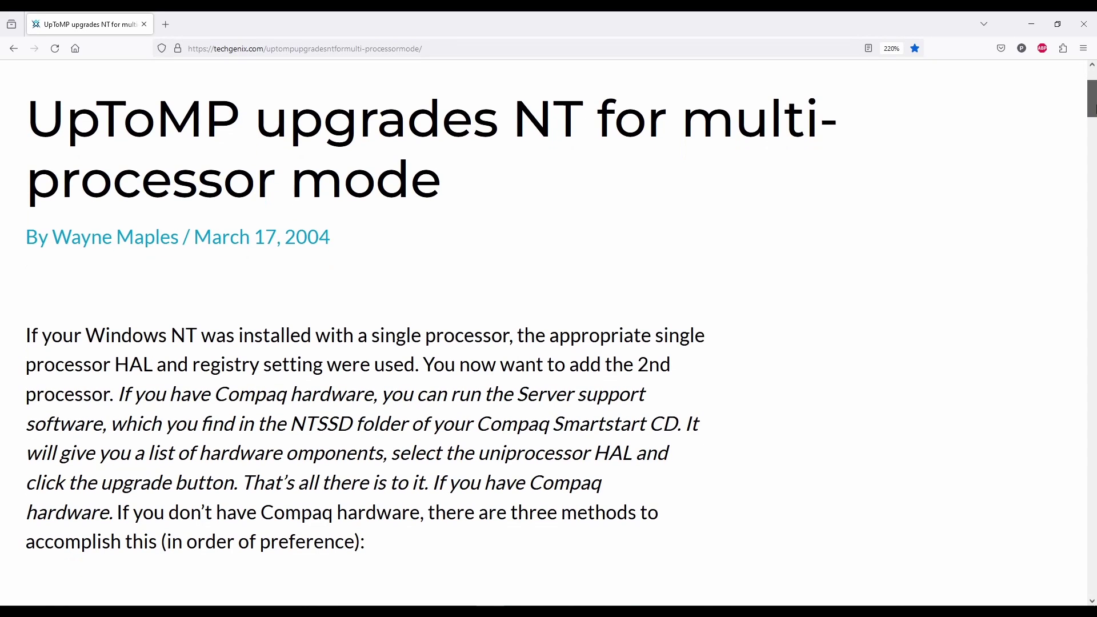
pyautogui.scroll(-10, 1096, 154)
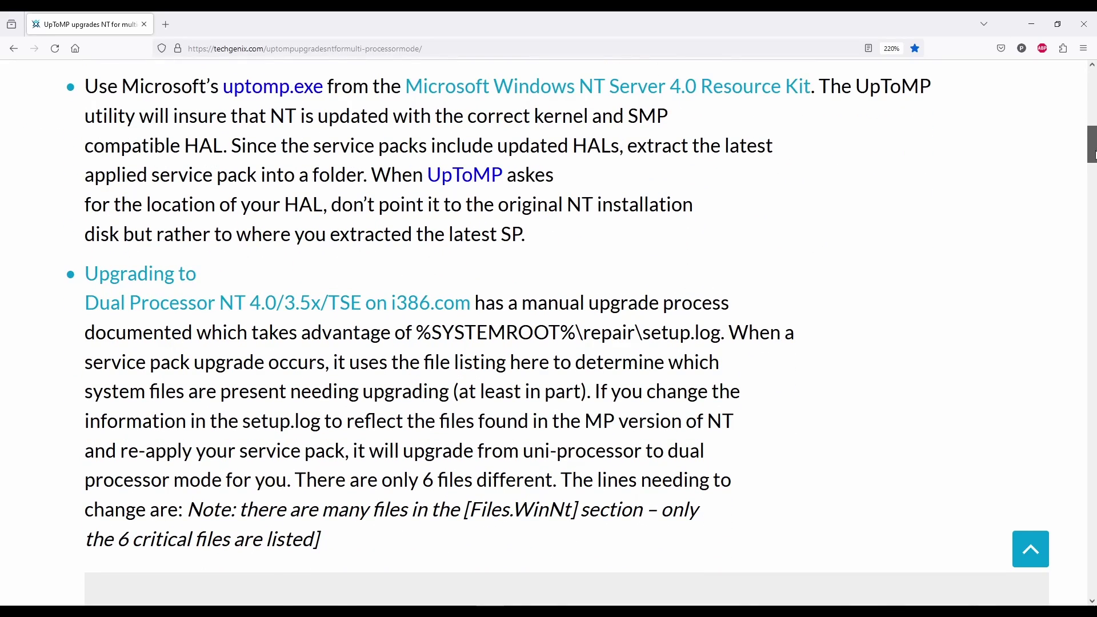
pyautogui.scroll(-1, 1096, 155)
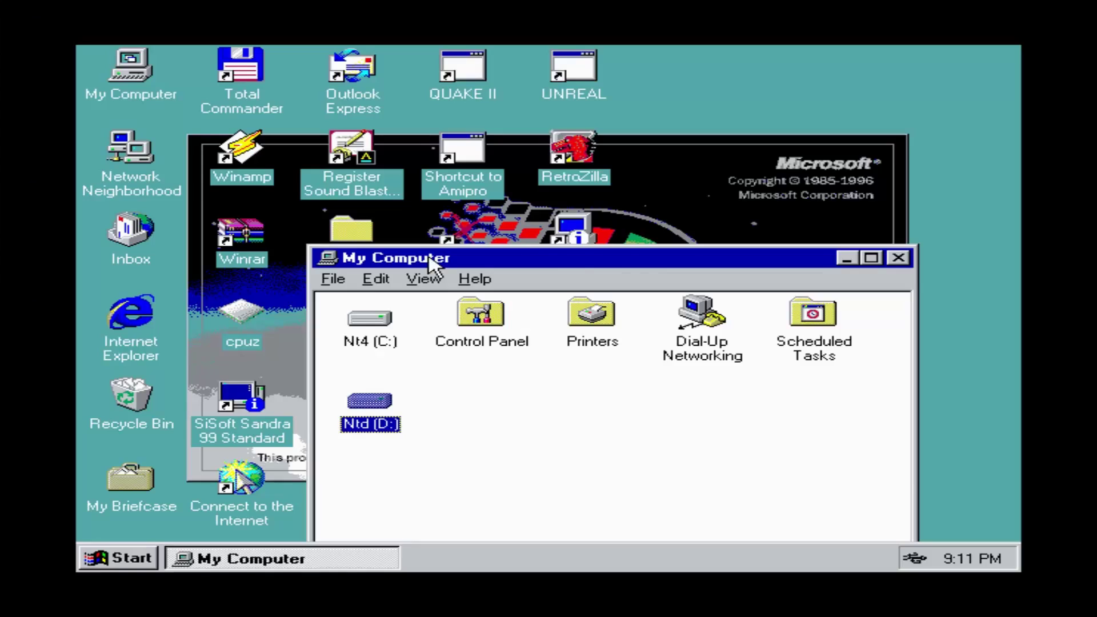
# Move the My Computer window higher on the Windows NT desktop and open the Winnt folder on drive C.
pyautogui.moveTo(430, 255); pyautogui.dragTo(406, 137)
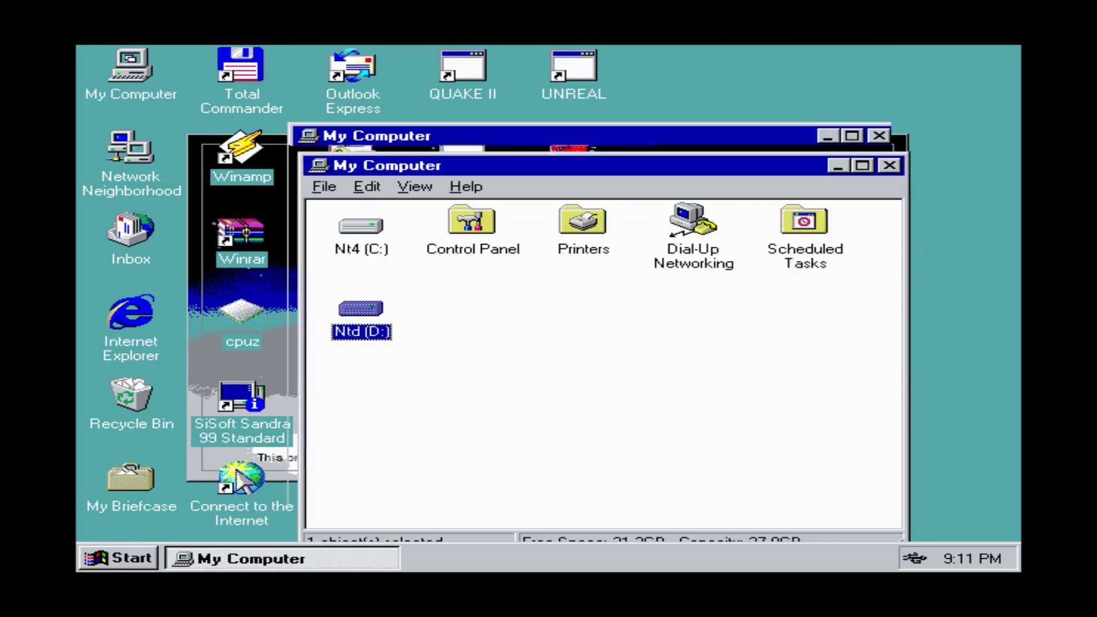
pyautogui.doubleClick(347, 201)
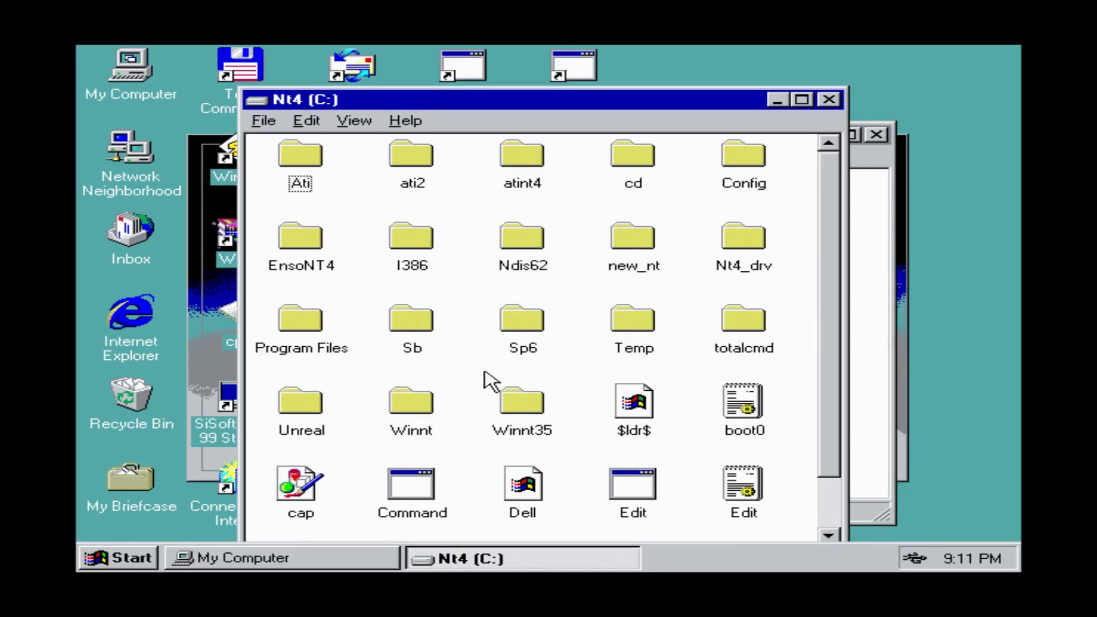
pyautogui.doubleClick(439, 402)
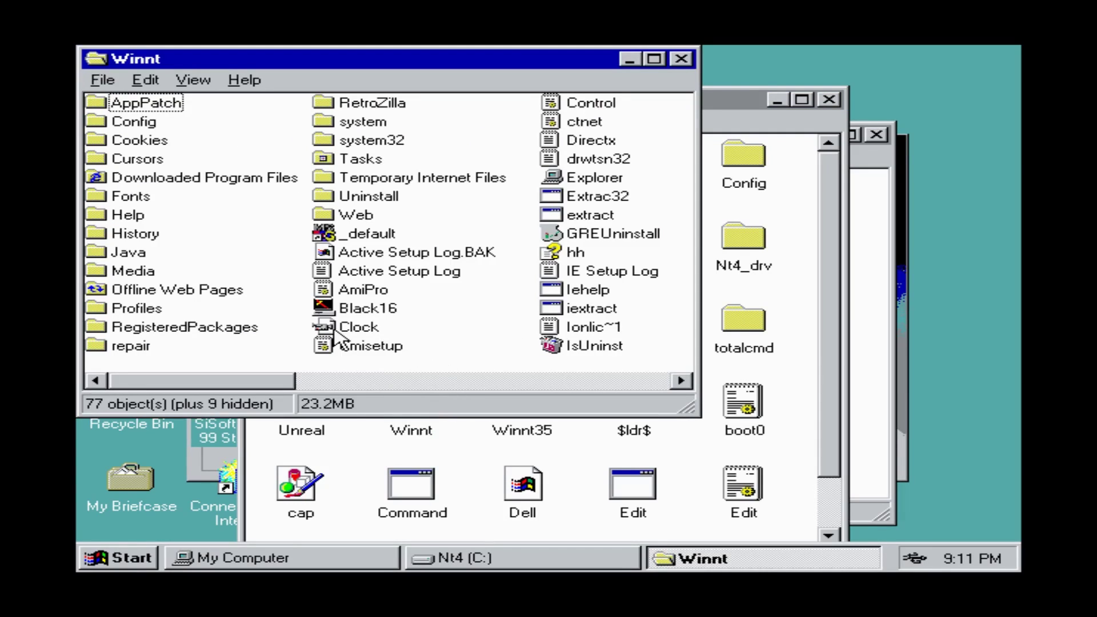
# Open the Setup log from the Winnt repair folder in Notepad.
pyautogui.doubleClick(139, 348)
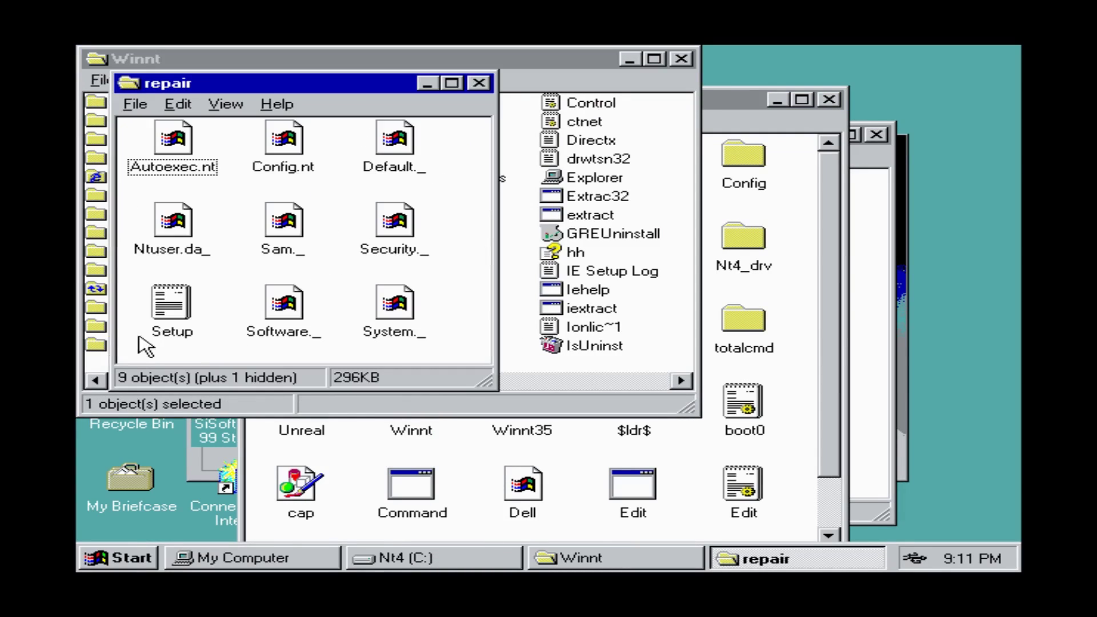
pyautogui.click(166, 303)
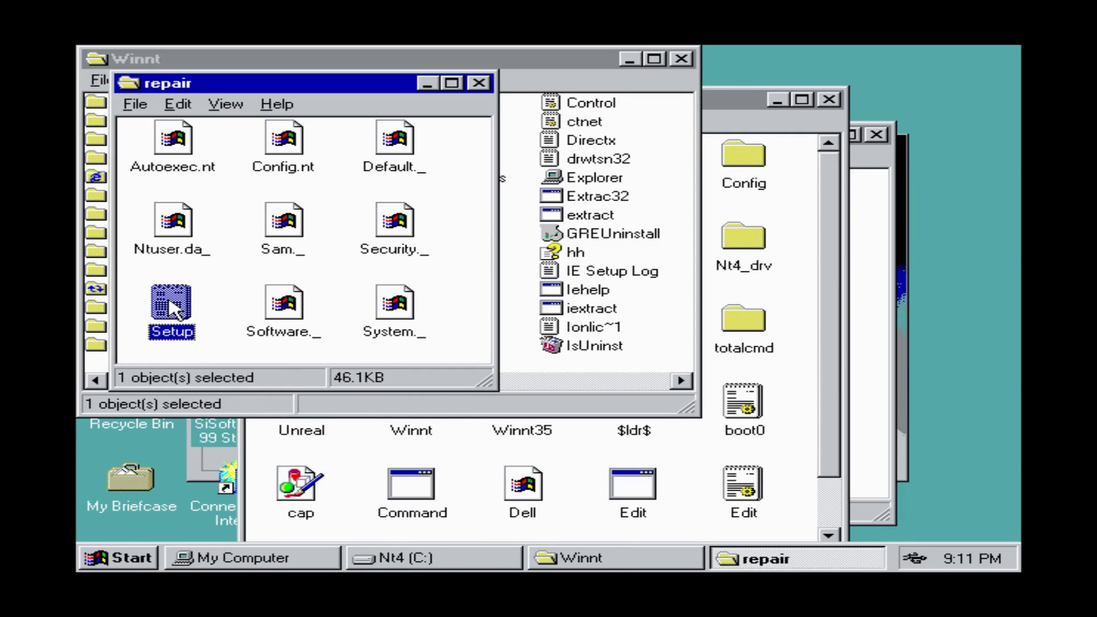
pyautogui.rightClick(170, 307)
pyautogui.click(195, 297)
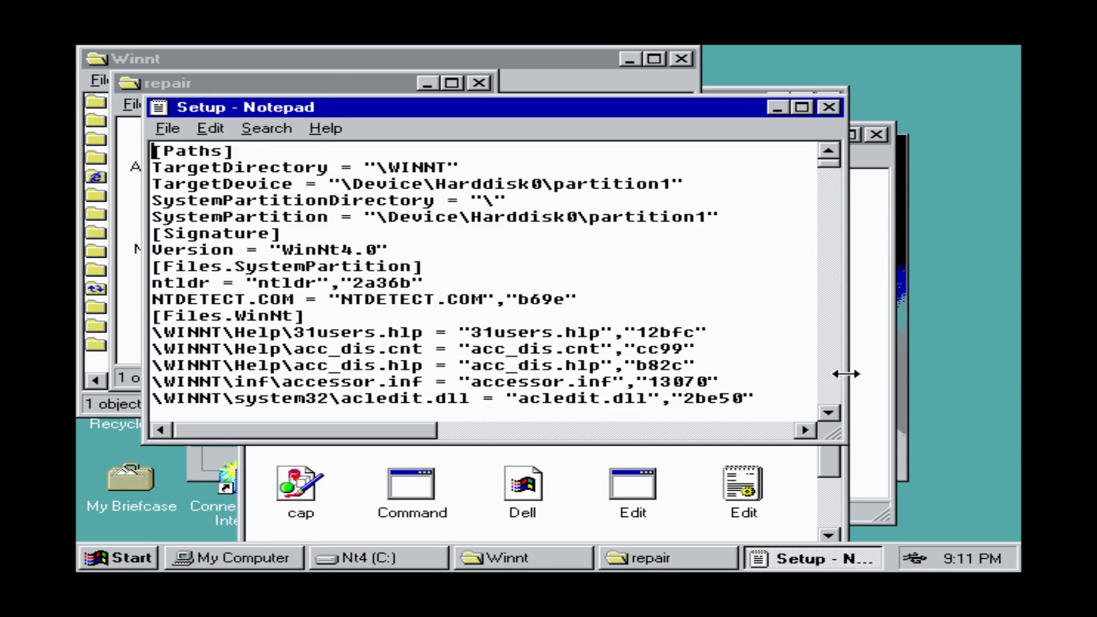
# Search the setup log for hal.dll and dismiss the search dialog to expose the matching entry.
pyautogui.click(829, 411)
pyautogui.click(828, 412)
pyautogui.click(829, 412)
pyautogui.click(828, 412)
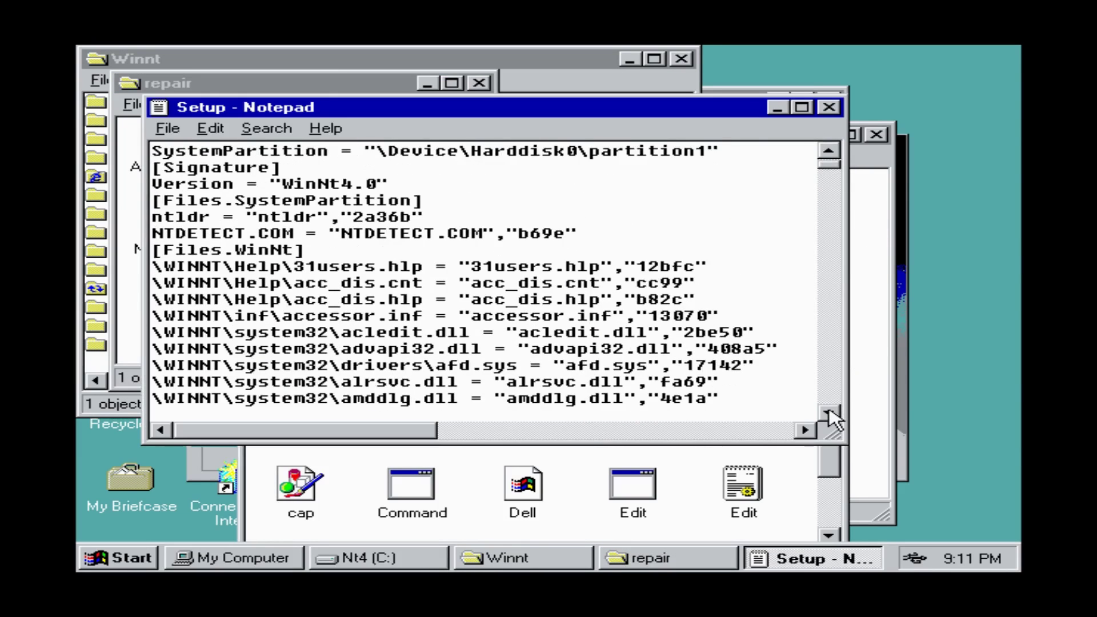
pyautogui.click(829, 412)
pyautogui.click(266, 128)
pyautogui.click(267, 147)
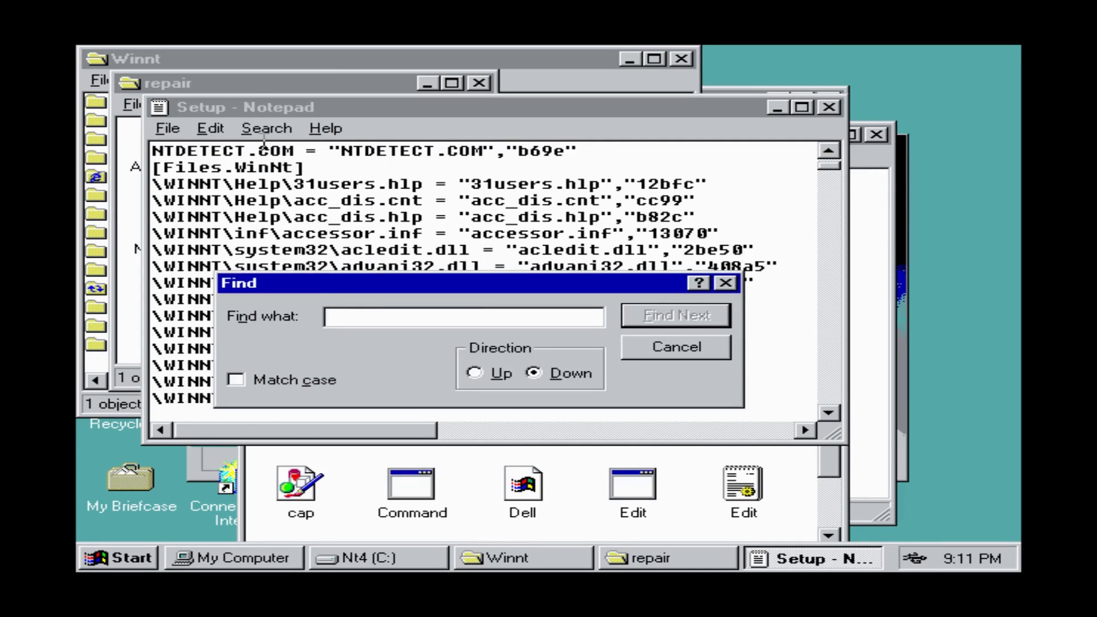
pyautogui.write('hal')
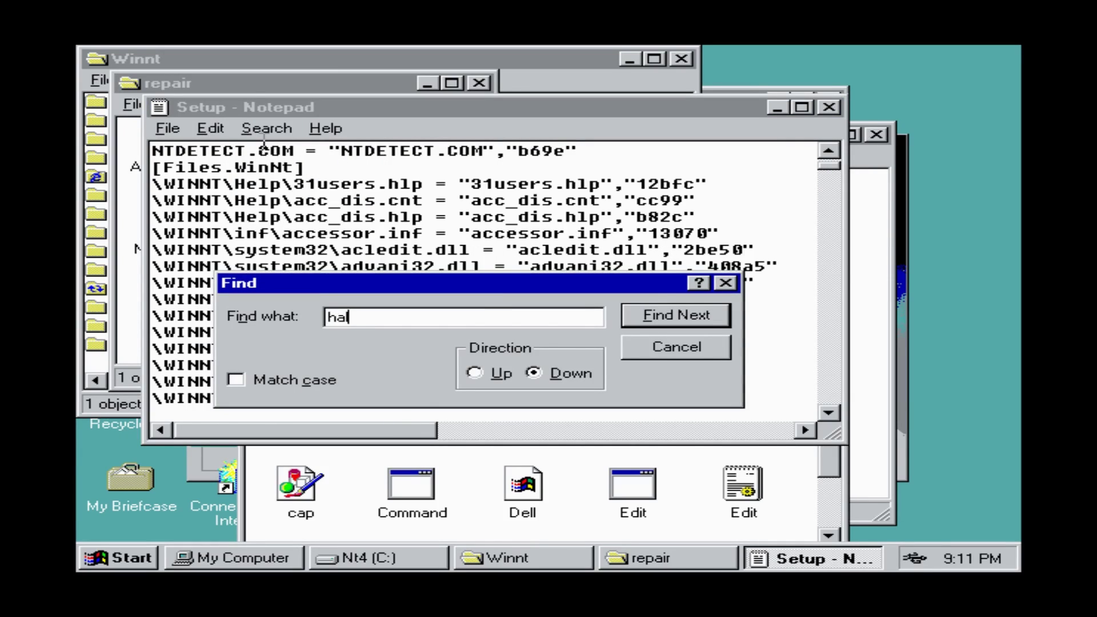
pyautogui.write('.dll')
pyautogui.press('Return')
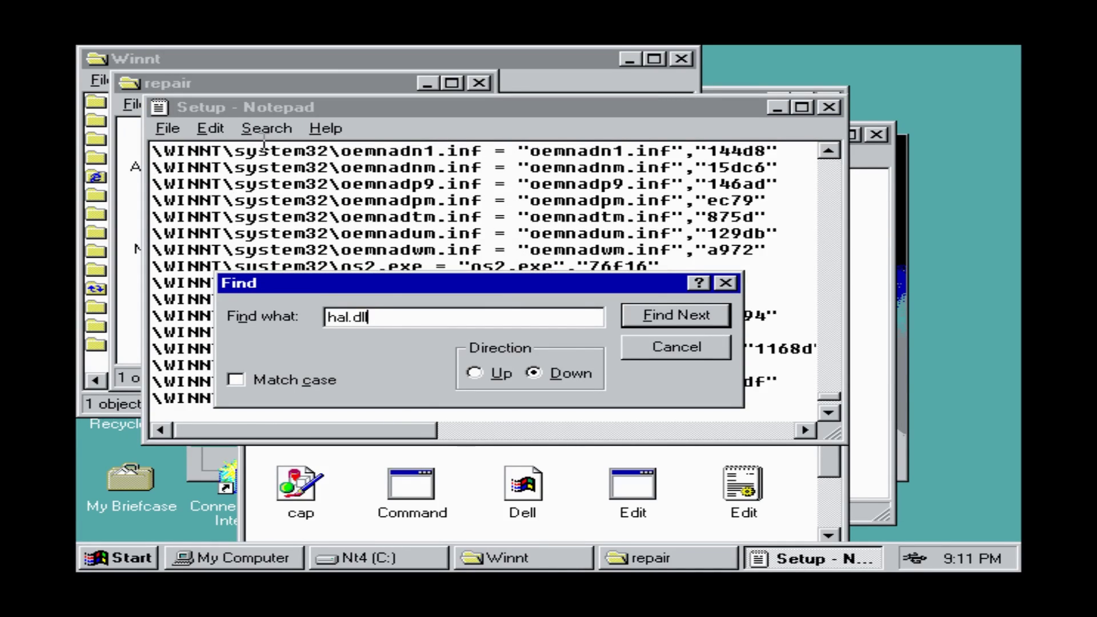
pyautogui.click(679, 350)
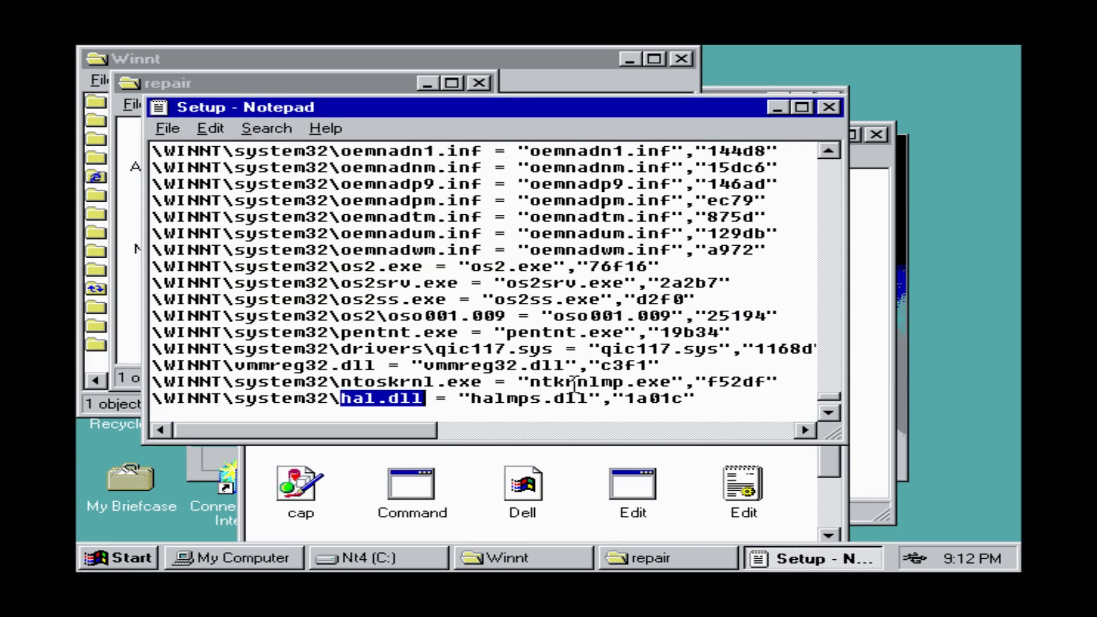
# Highlight the halmps.dll value in the setup log, close the log, and view the TechGenix article's replacement [Files.WinNt] lines.
pyautogui.moveTo(459, 399); pyautogui.dragTo(594, 399)
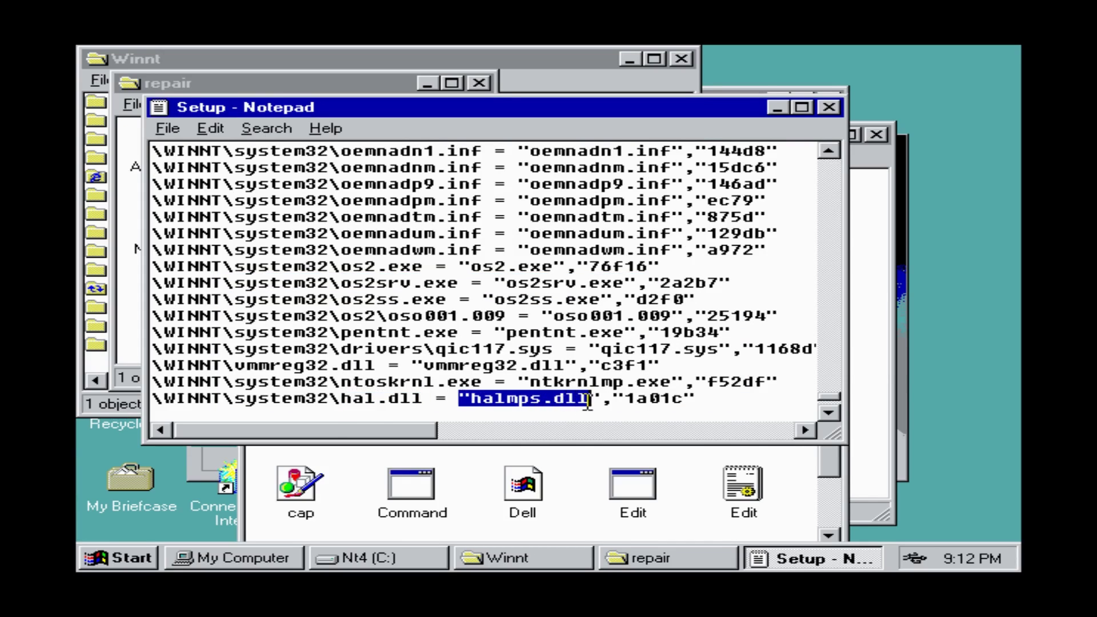
pyautogui.click(592, 398)
pyautogui.click(830, 107)
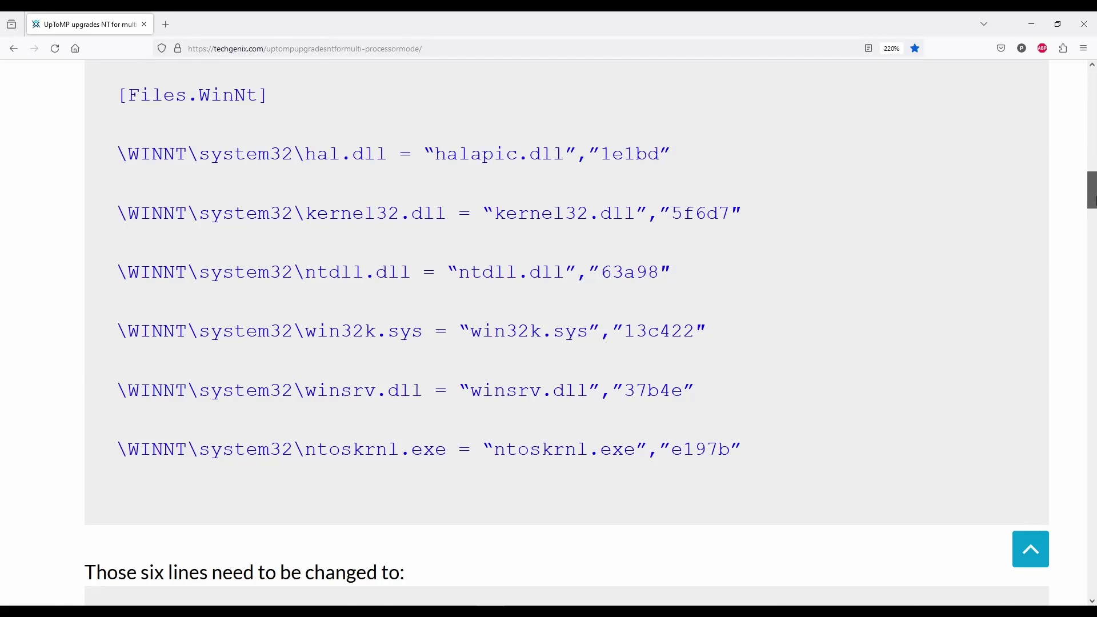
pyautogui.moveTo(1095, 199); pyautogui.dragTo(1084, 284)
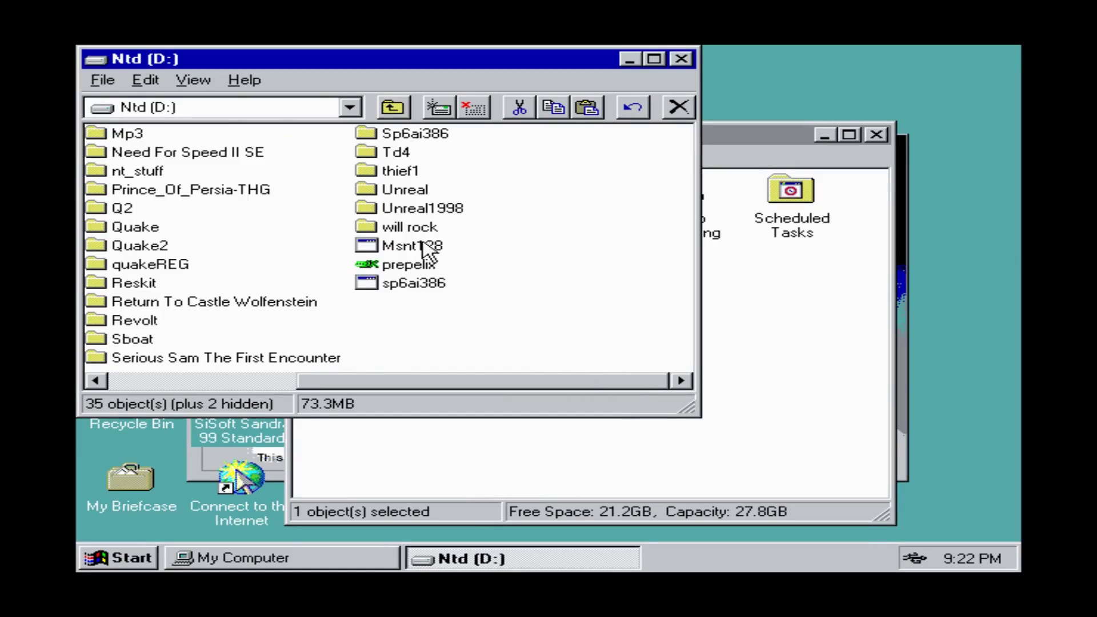
# Install Windows NT 4.0 Service Pack 6 from sp6ai386 on drive D without uninstall backup files, accepting the license, and restart.
pyautogui.doubleClick(479, 278)
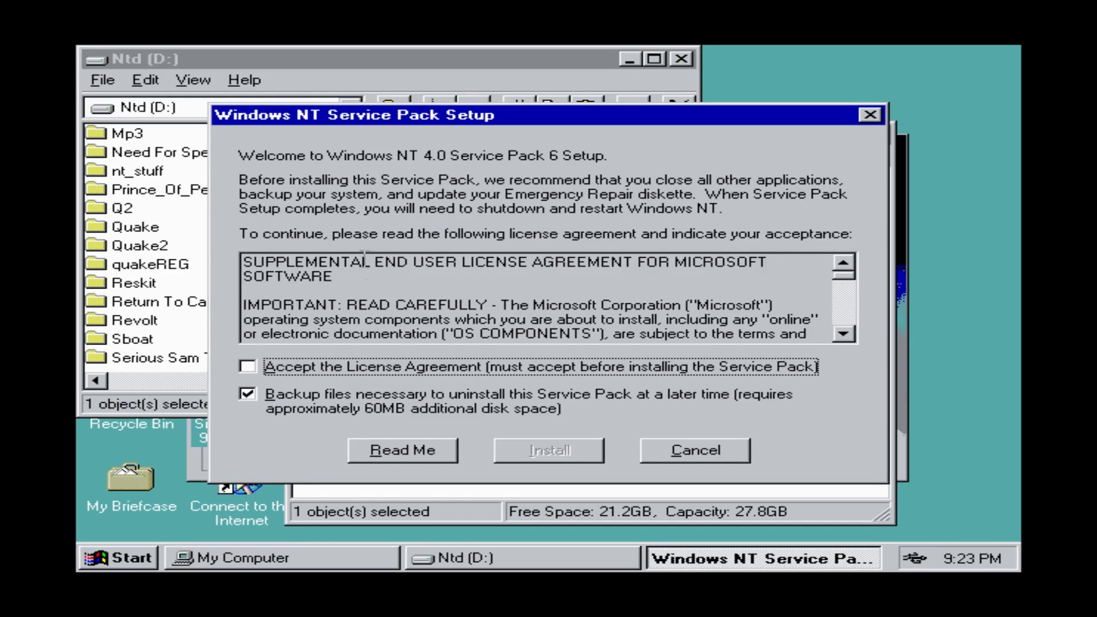
pyautogui.click(379, 400)
pyautogui.click(376, 370)
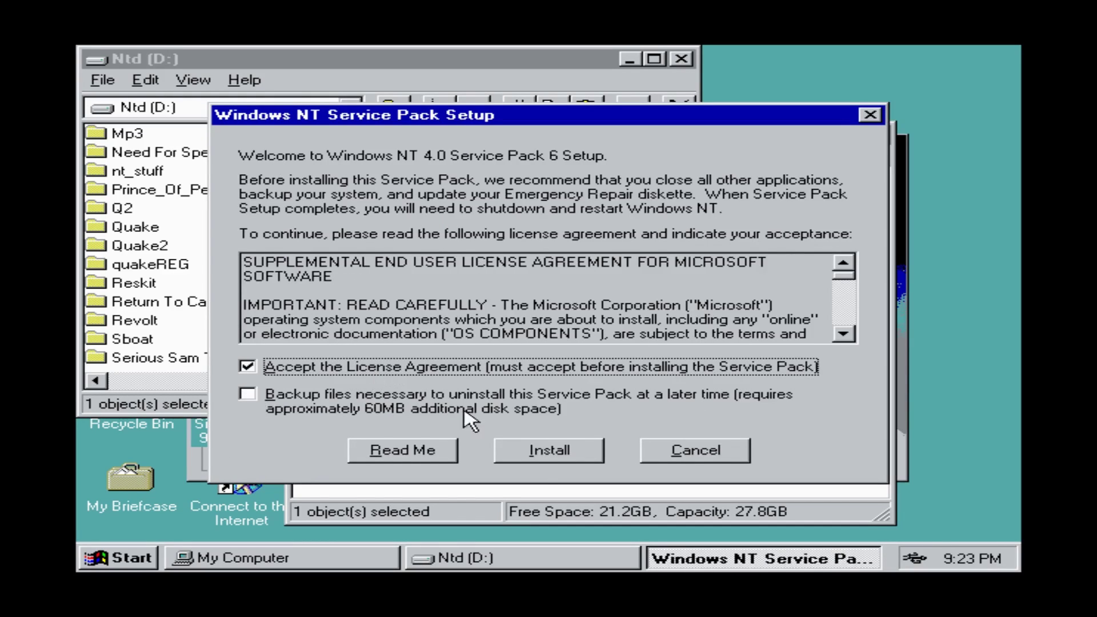
pyautogui.click(550, 452)
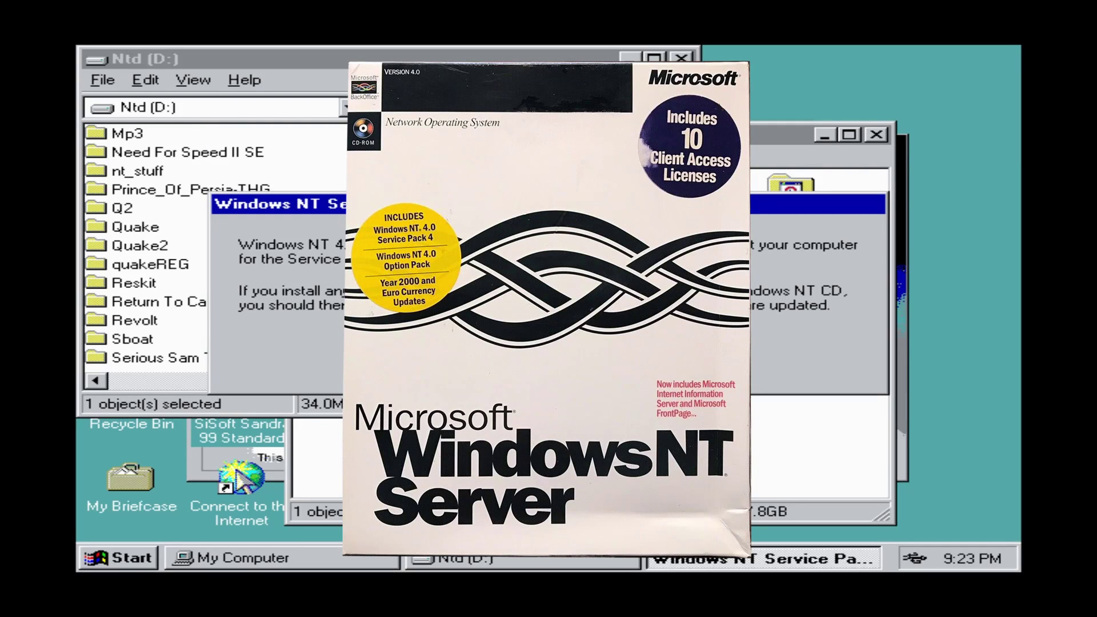
pyautogui.click(559, 364)
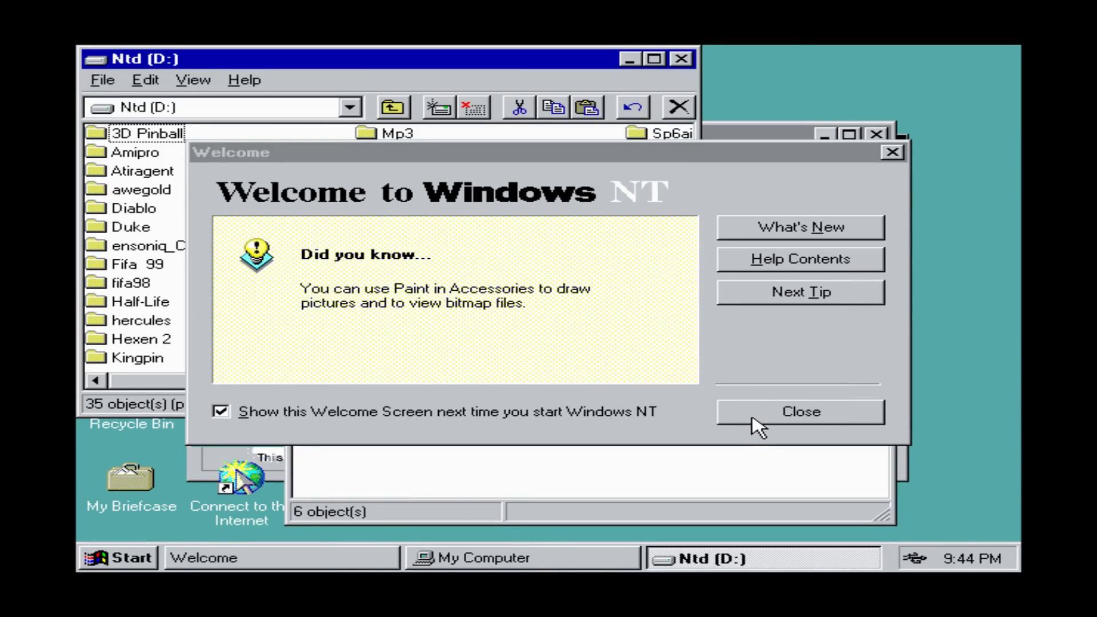
# Dismiss the Welcome screen, open Task Manager, move it fully into view and examine its process list and CPU performance graphs.
pyautogui.click(754, 420)
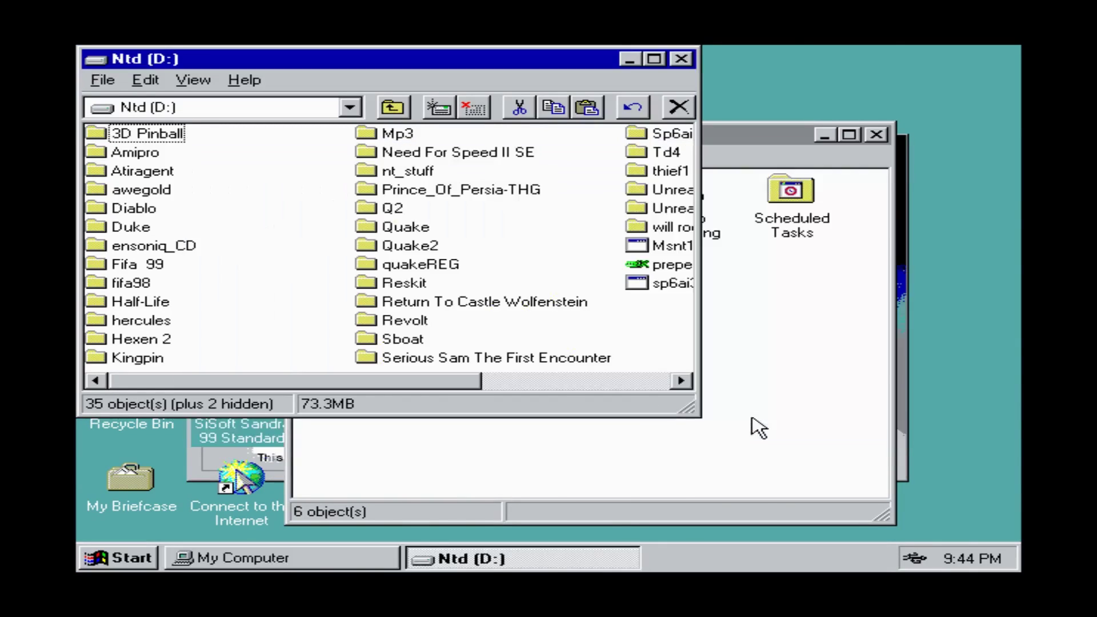
pyautogui.hotkey('ctrl', 'alt', 'Delete')
pyautogui.click(556, 349)
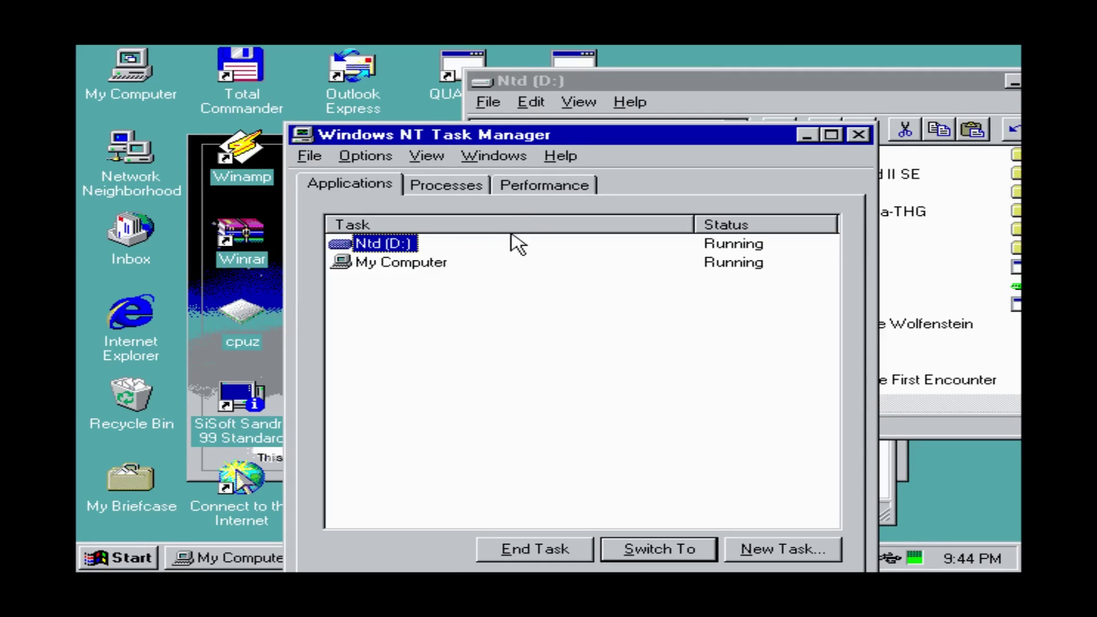
pyautogui.click(461, 189)
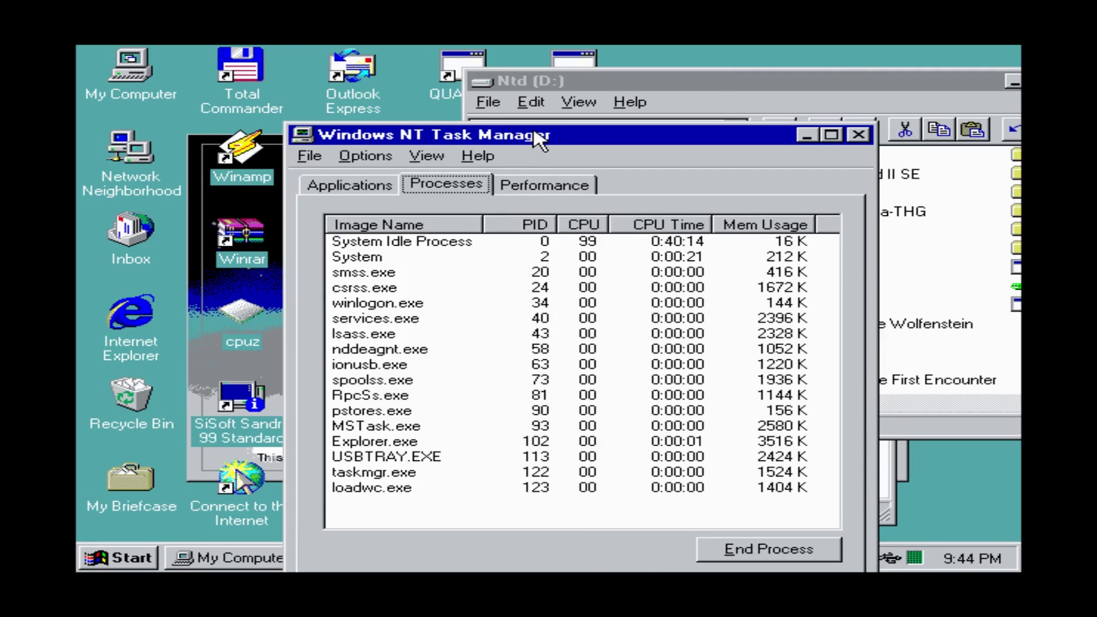
pyautogui.moveTo(537, 133); pyautogui.dragTo(420, 48)
pyautogui.click(428, 100)
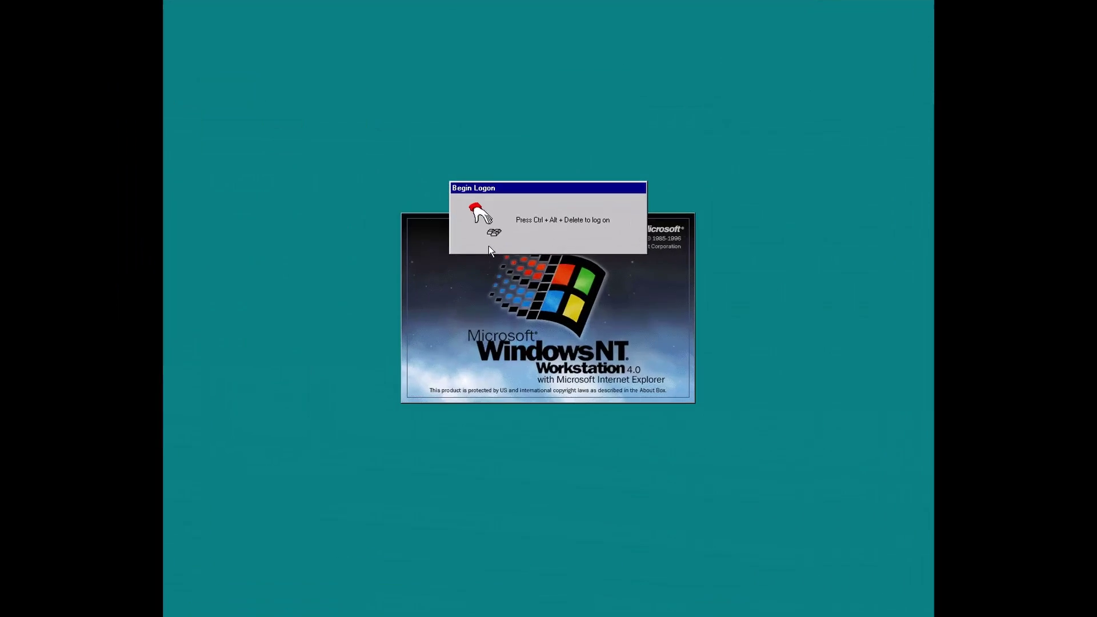
# Log on to Windows NT Workstation and close the Program folder and the Welcome screen.
pyautogui.hotkey('ctrl', 'alt', 'Delete')
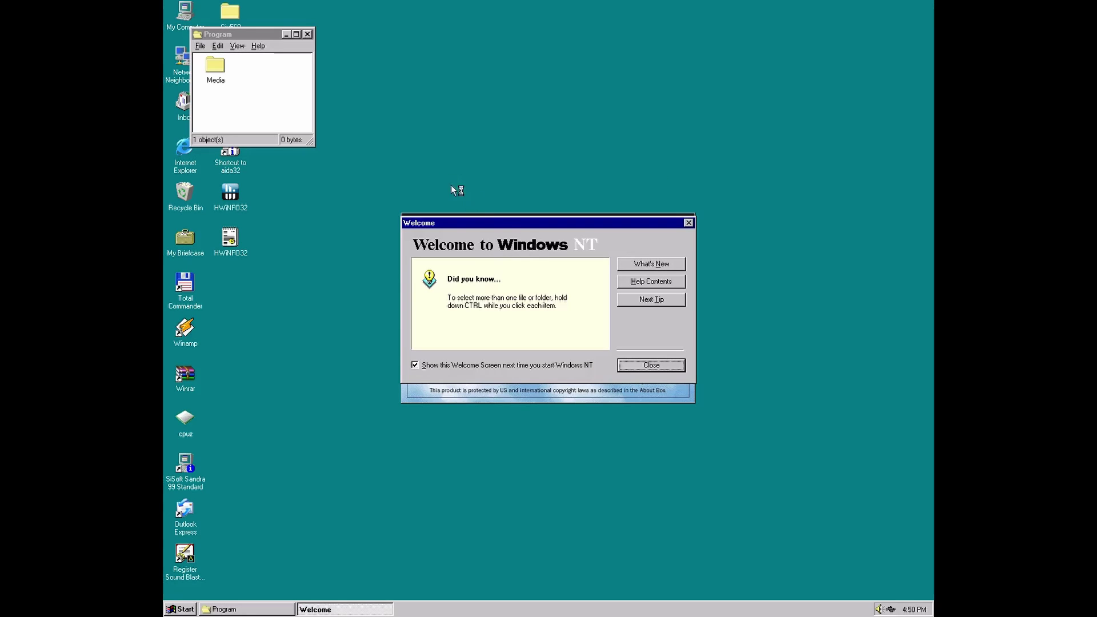
pyautogui.click(307, 33)
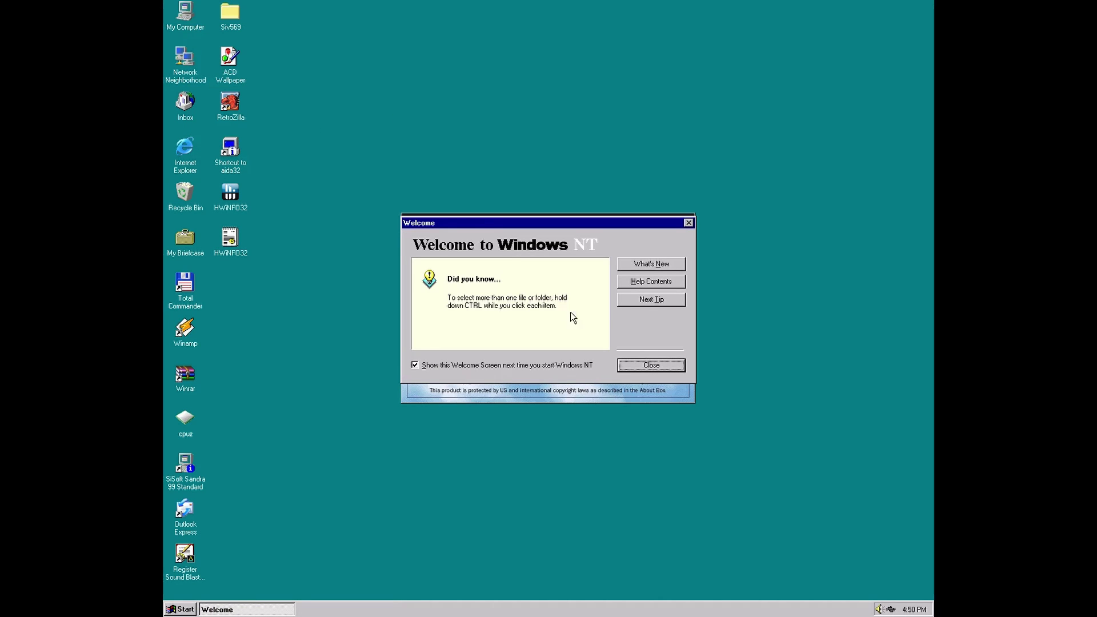
pyautogui.click(639, 365)
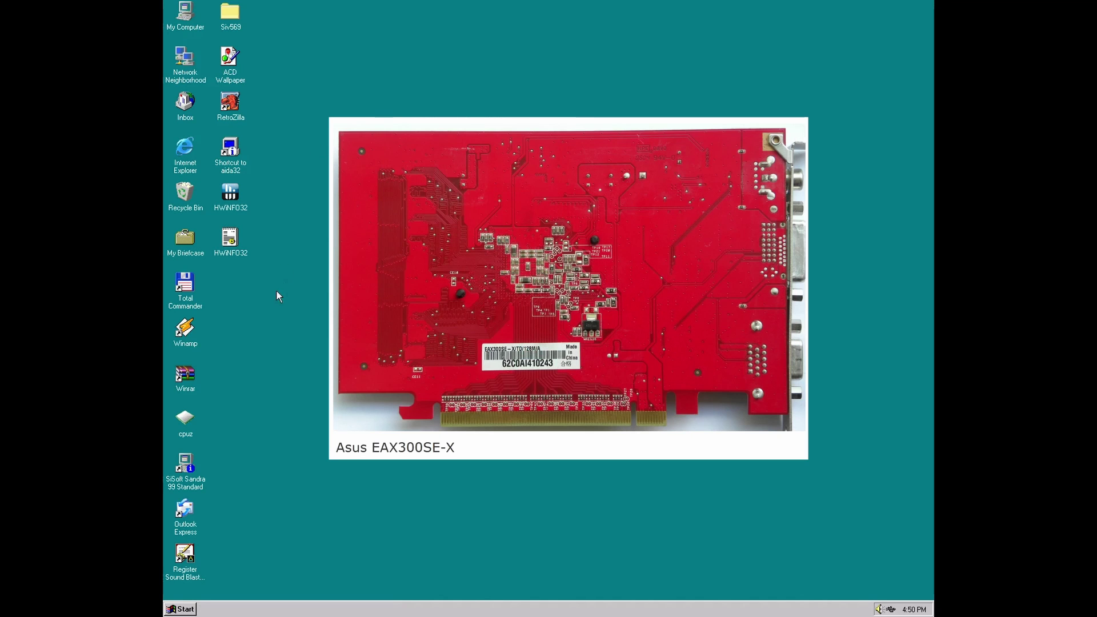
# Open the System Properties of My Computer and move the dialog clear of the desktop icons to examine the system details.
pyautogui.click(238, 194)
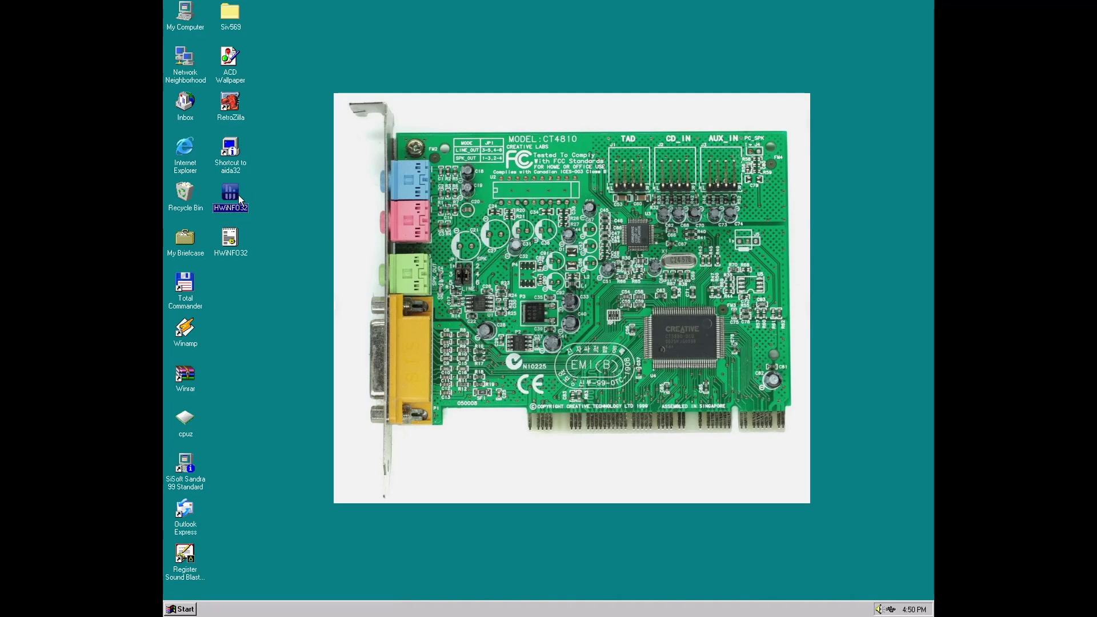
pyautogui.rightClick(183, 25)
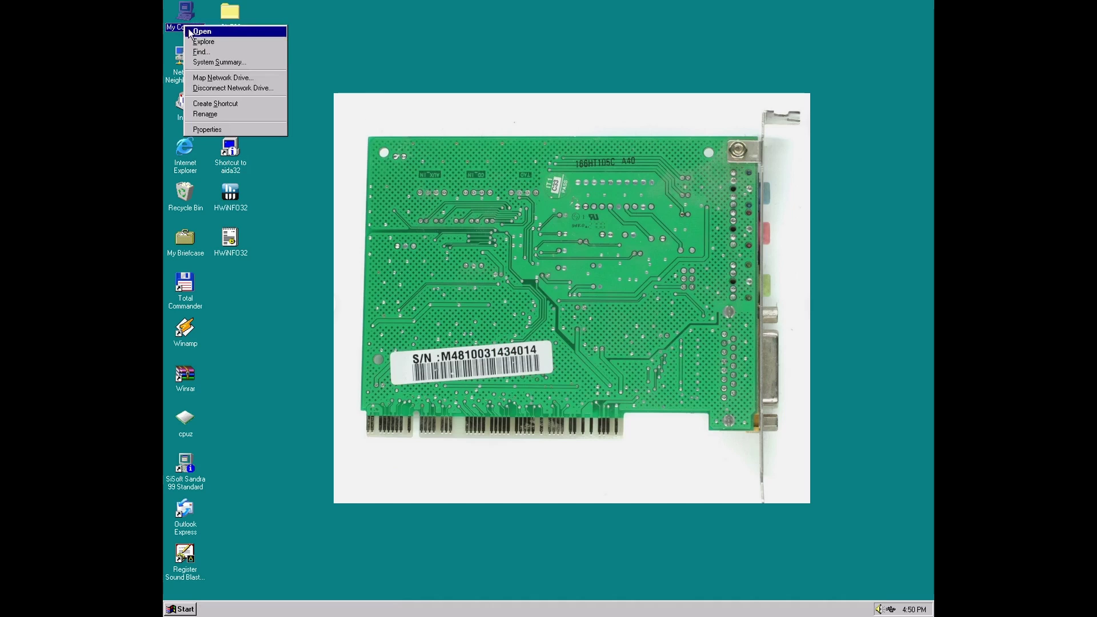
pyautogui.click(229, 130)
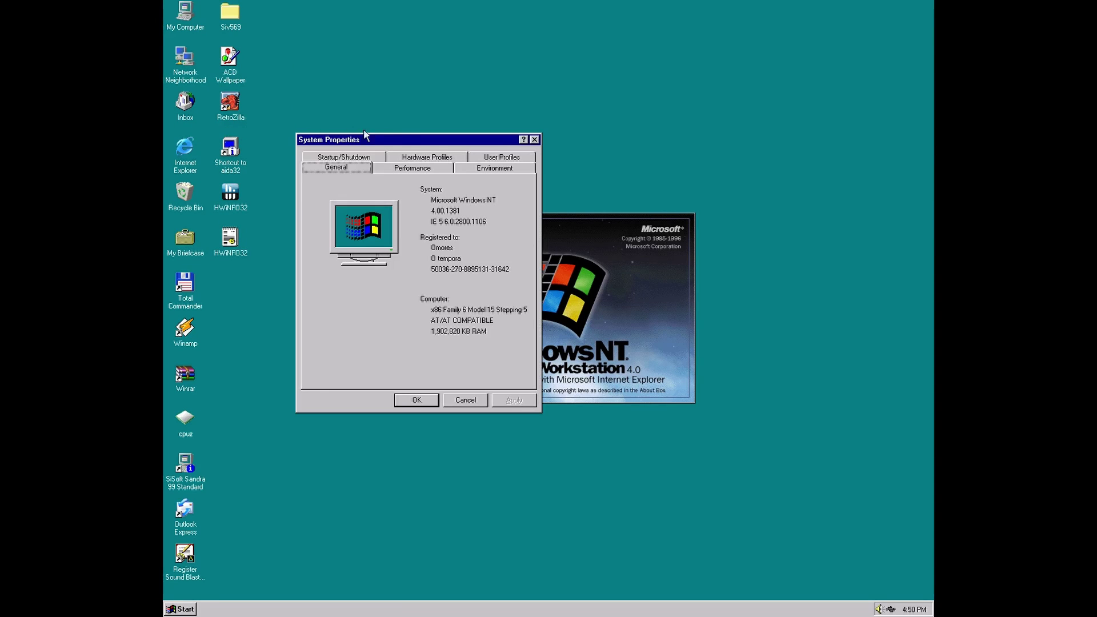
pyautogui.moveTo(407, 141); pyautogui.dragTo(534, 83)
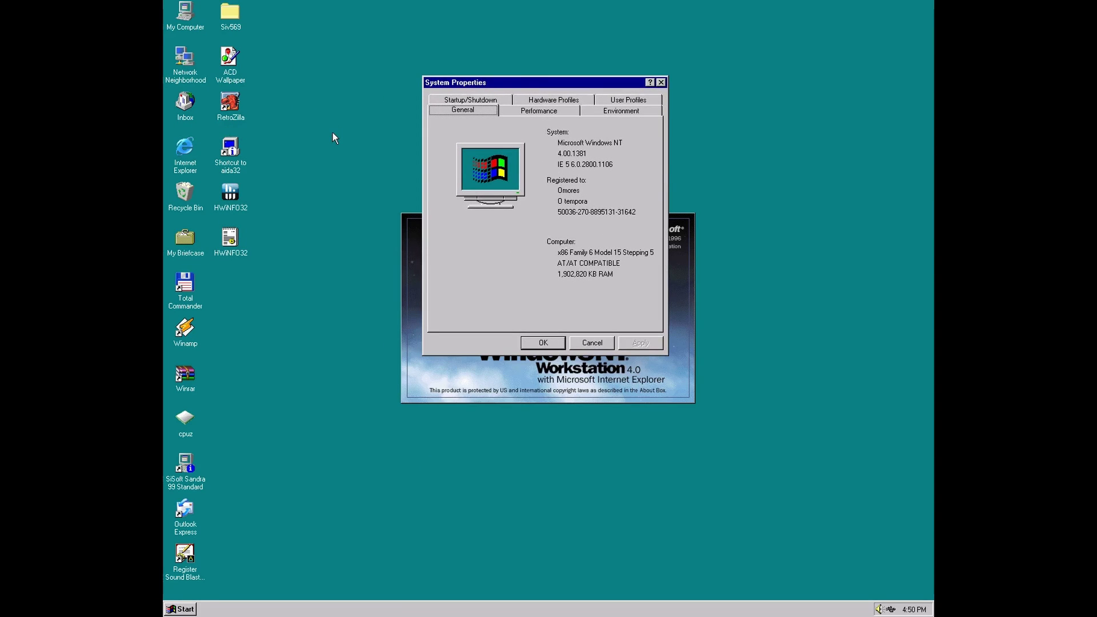
# Show only Task Manager's CPU usage graphs and move them beside the System Properties dialog to examine per-processor activity.
pyautogui.hotkey('ctrl', 'alt', 'Delete')
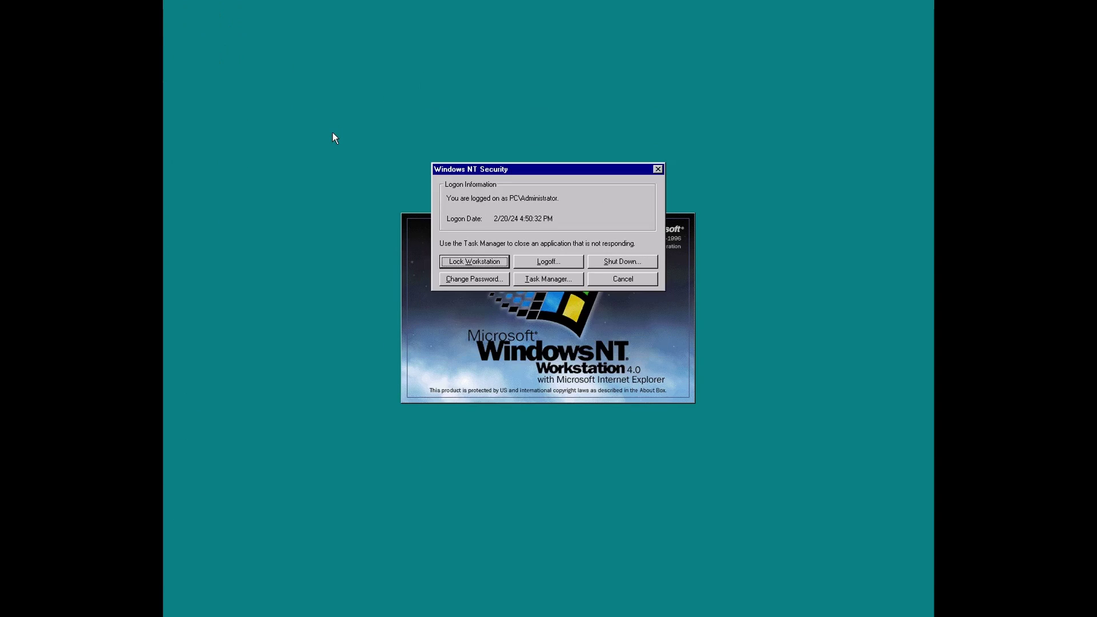
pyautogui.click(525, 278)
pyautogui.click(486, 51)
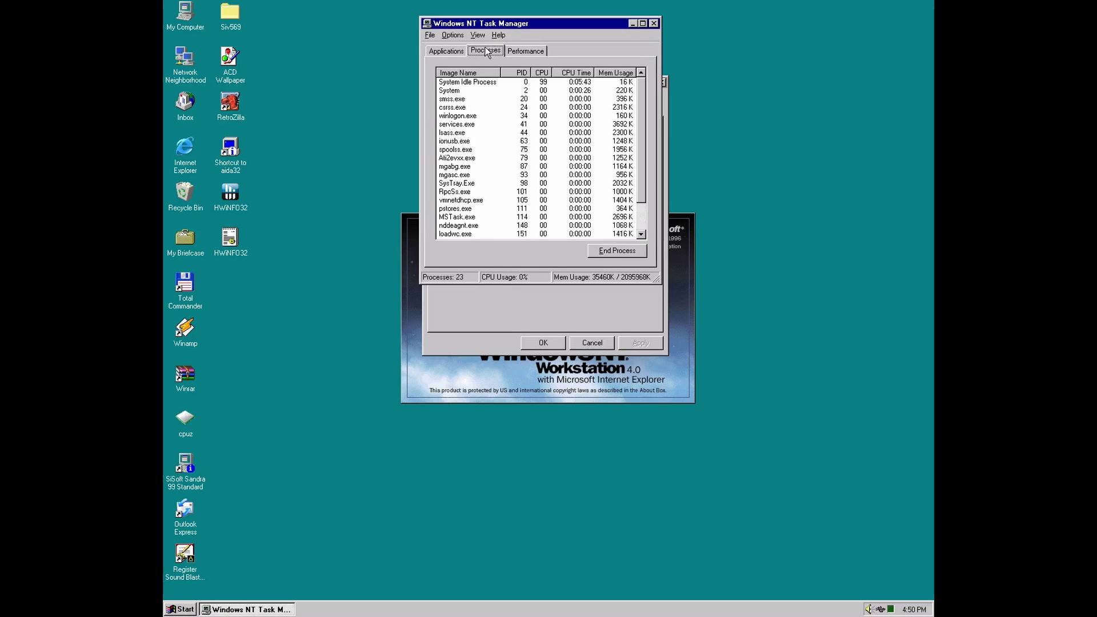
pyautogui.click(510, 51)
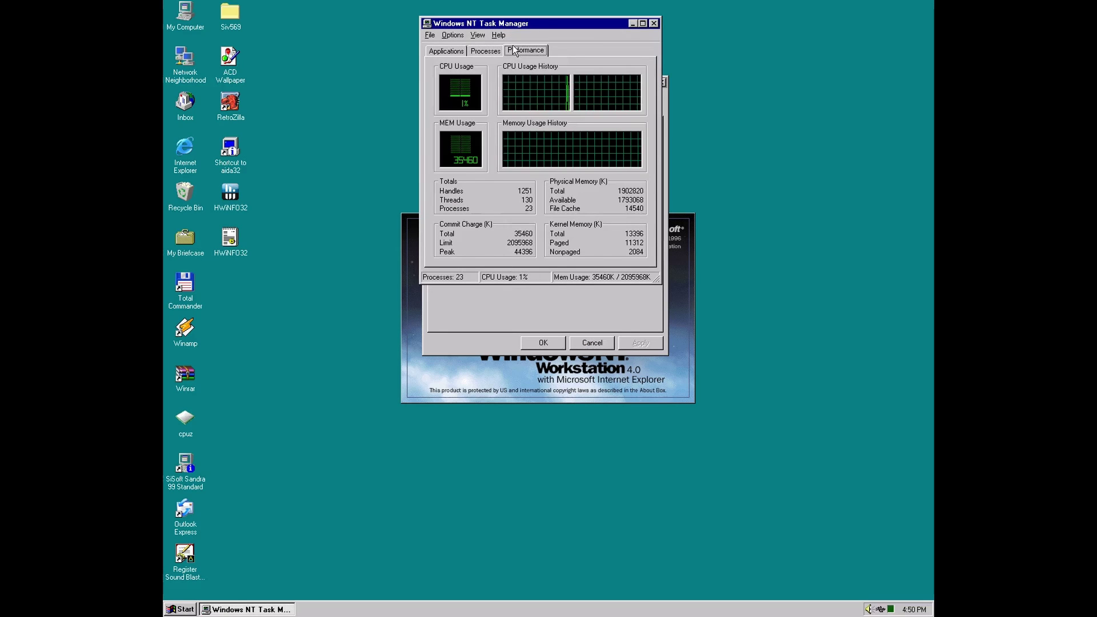
pyautogui.doubleClick(527, 84)
pyautogui.moveTo(534, 25); pyautogui.dragTo(792, 48)
# Launch HWiNFO32 with its full hardware summary and move the System Summary window to examine the processor and motherboard details.
pyautogui.doubleClick(232, 194)
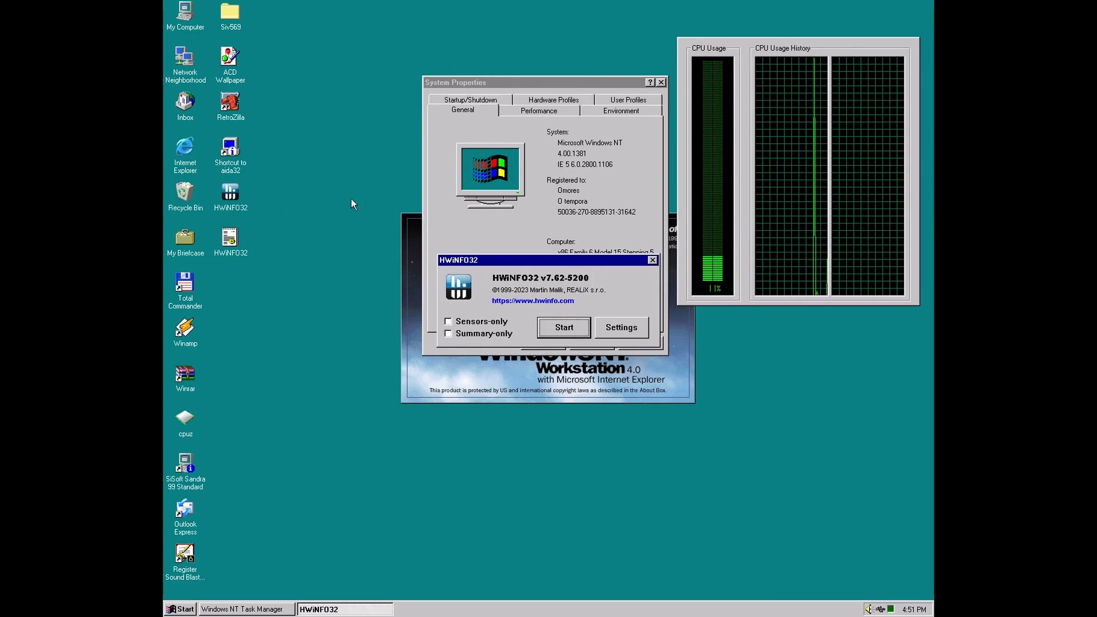
pyautogui.click(561, 325)
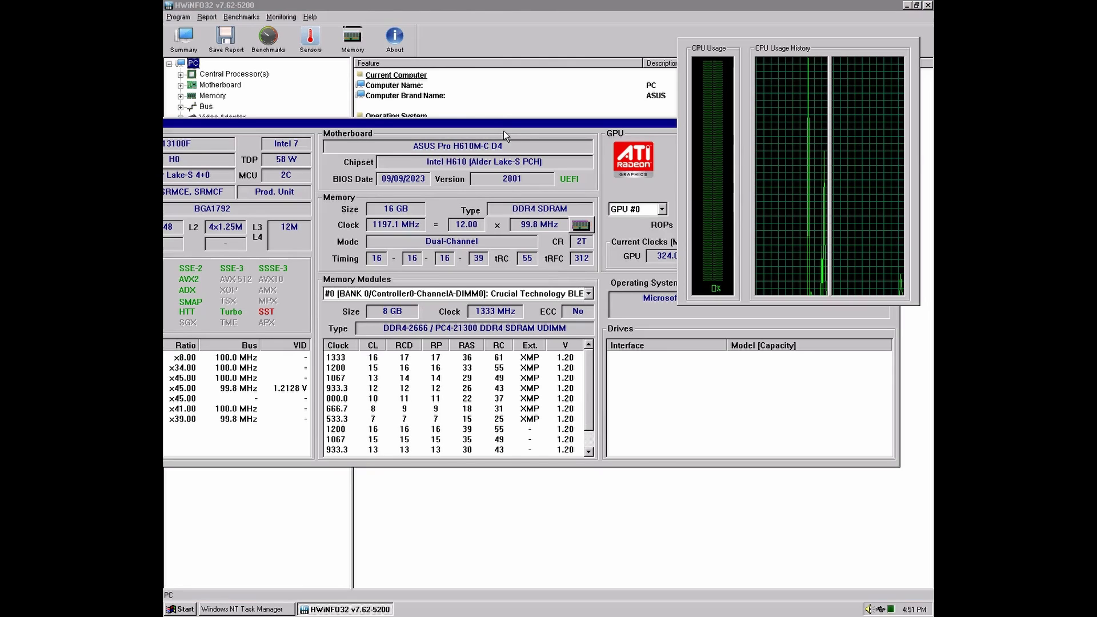
pyautogui.moveTo(498, 121); pyautogui.dragTo(582, 141)
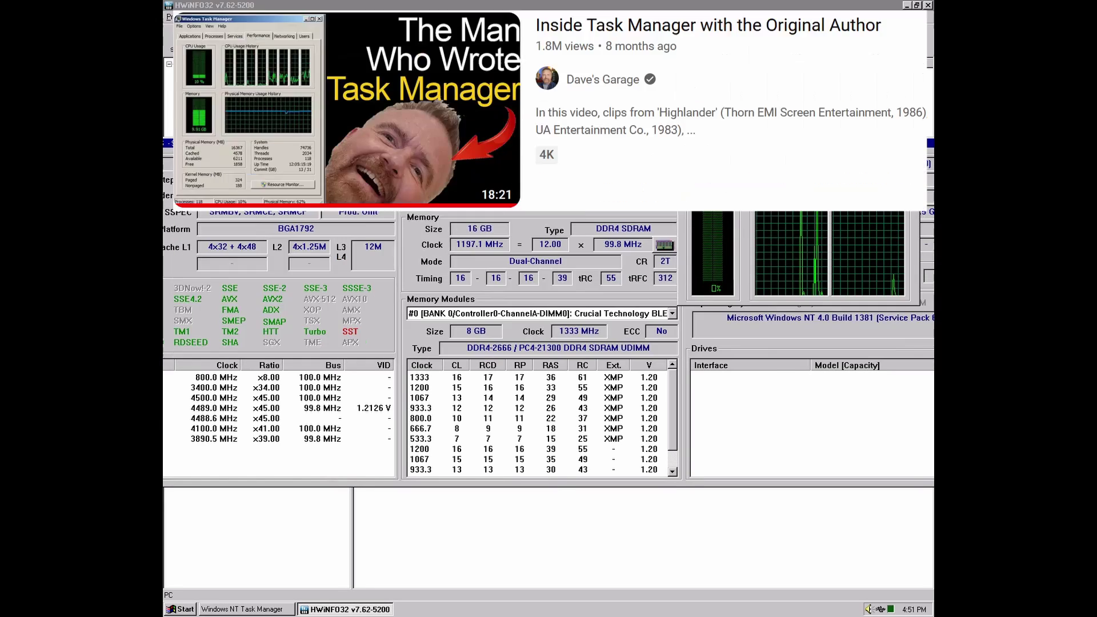
# Restore Task Manager to its normal view and close it, then shift the HWiNFO32 System Summary to examine the GPU details.
pyautogui.click(884, 74)
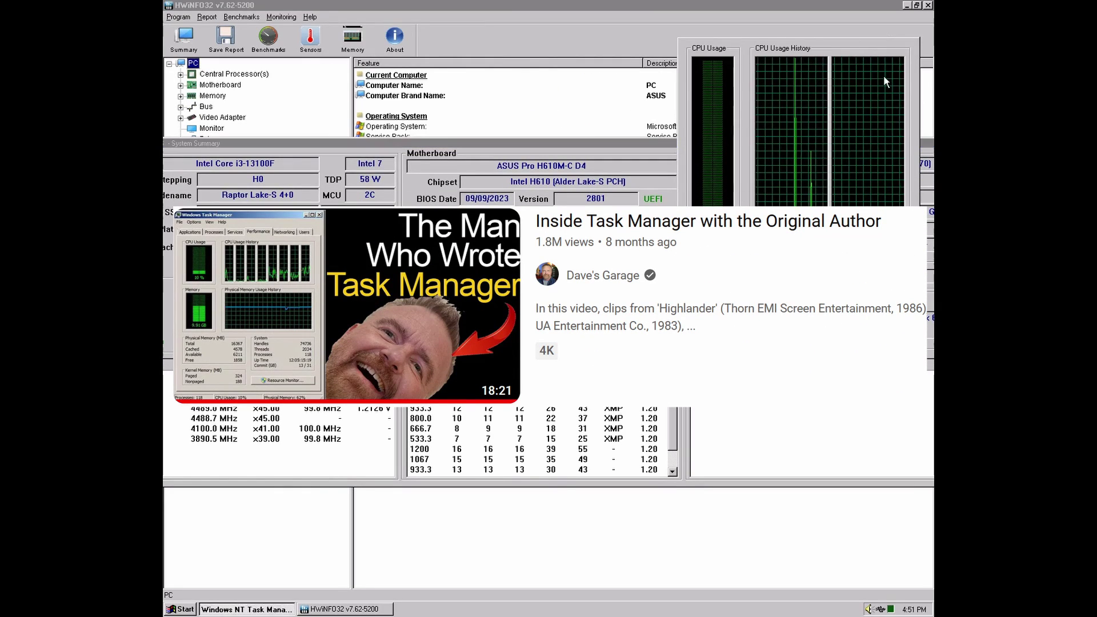
pyautogui.doubleClick(885, 81)
pyautogui.click(913, 45)
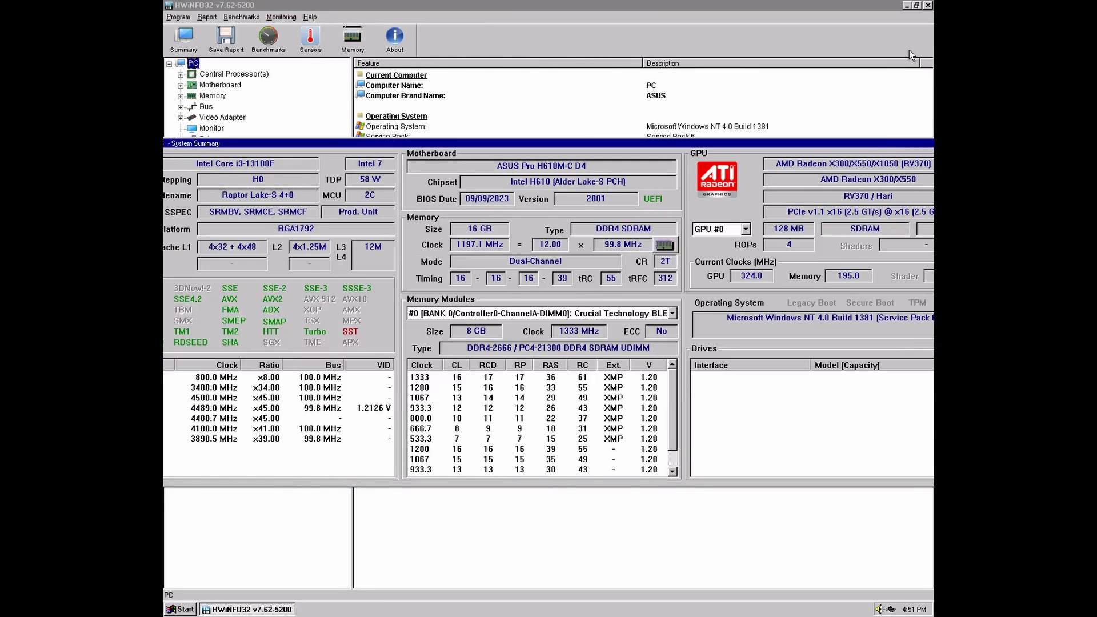
pyautogui.moveTo(879, 143); pyautogui.dragTo(753, 146)
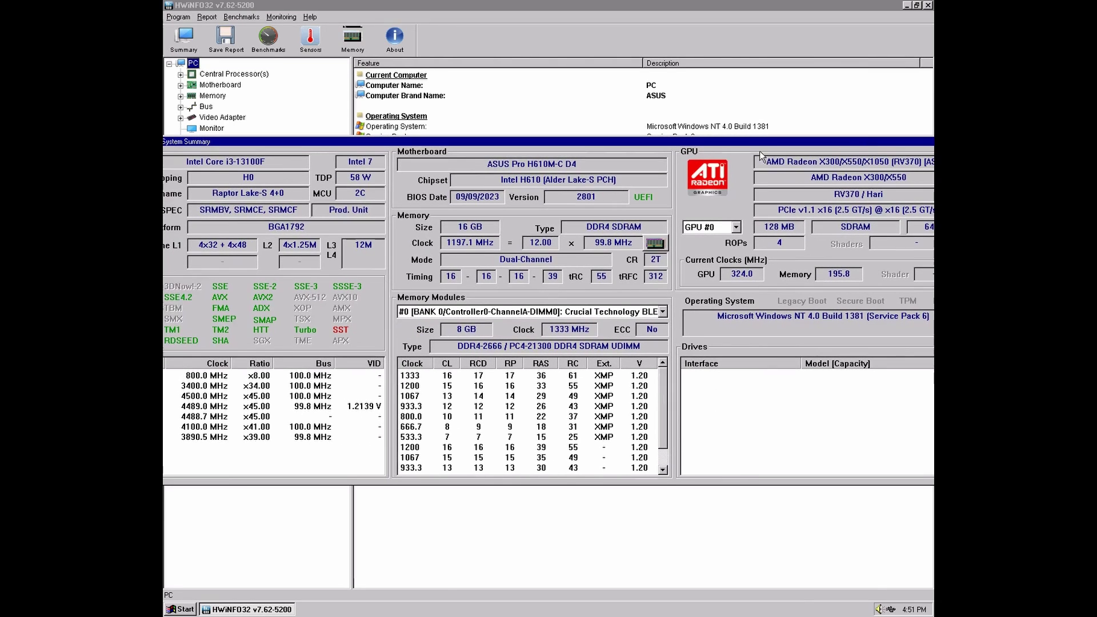
# Shift the System Summary to examine the full GPU section, close it, and open the Central Processor(s) node to examine the CPU unit count.
pyautogui.moveTo(664, 146); pyautogui.dragTo(444, 157)
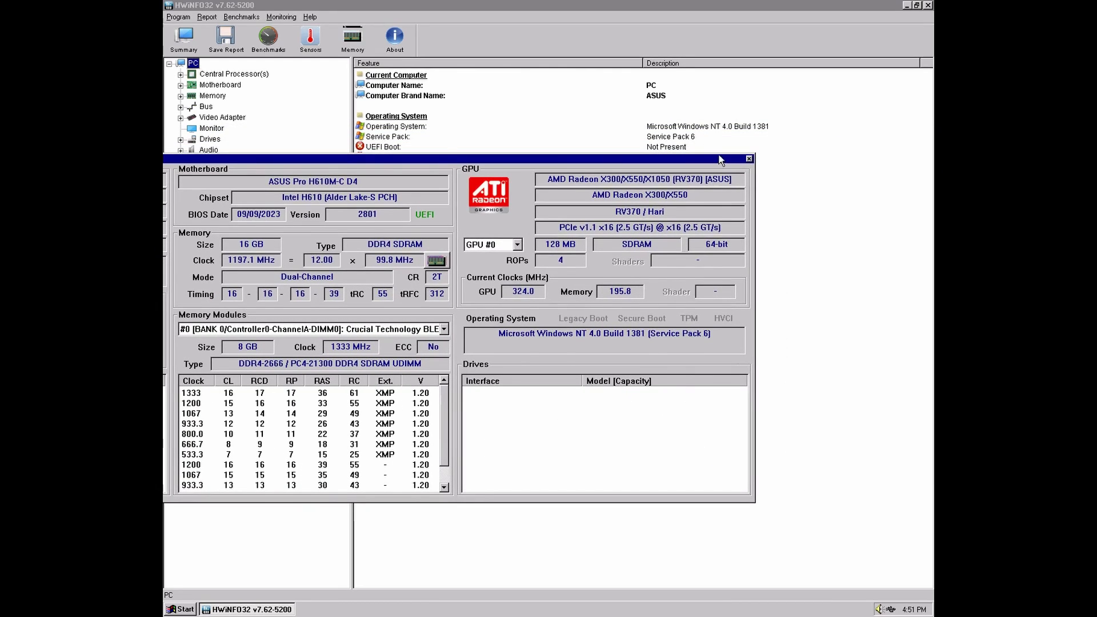
pyautogui.click(749, 159)
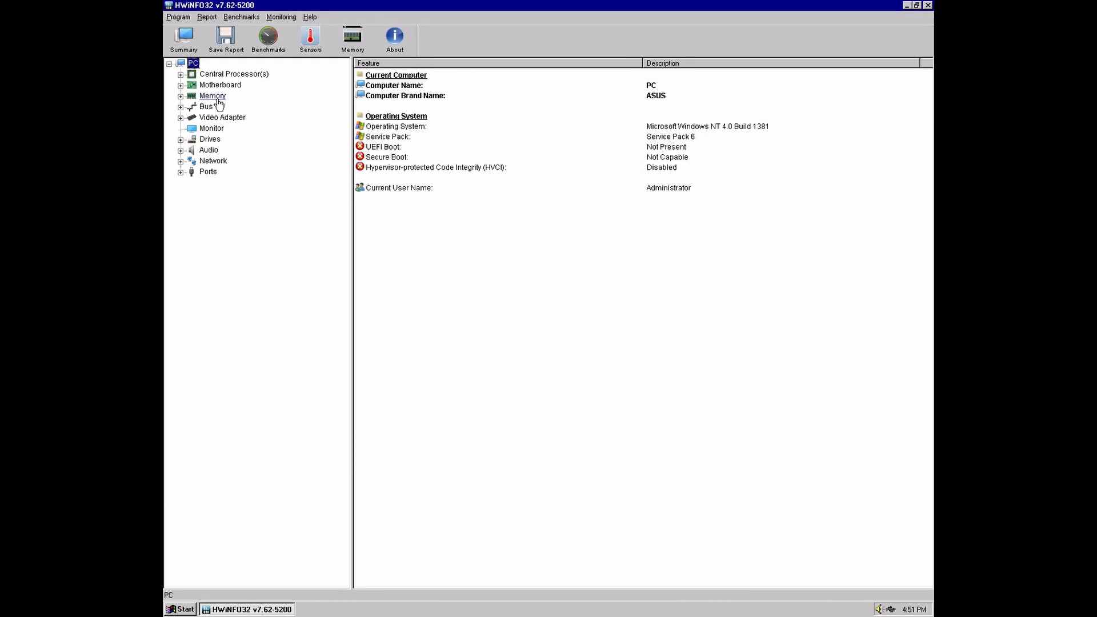
pyautogui.click(180, 74)
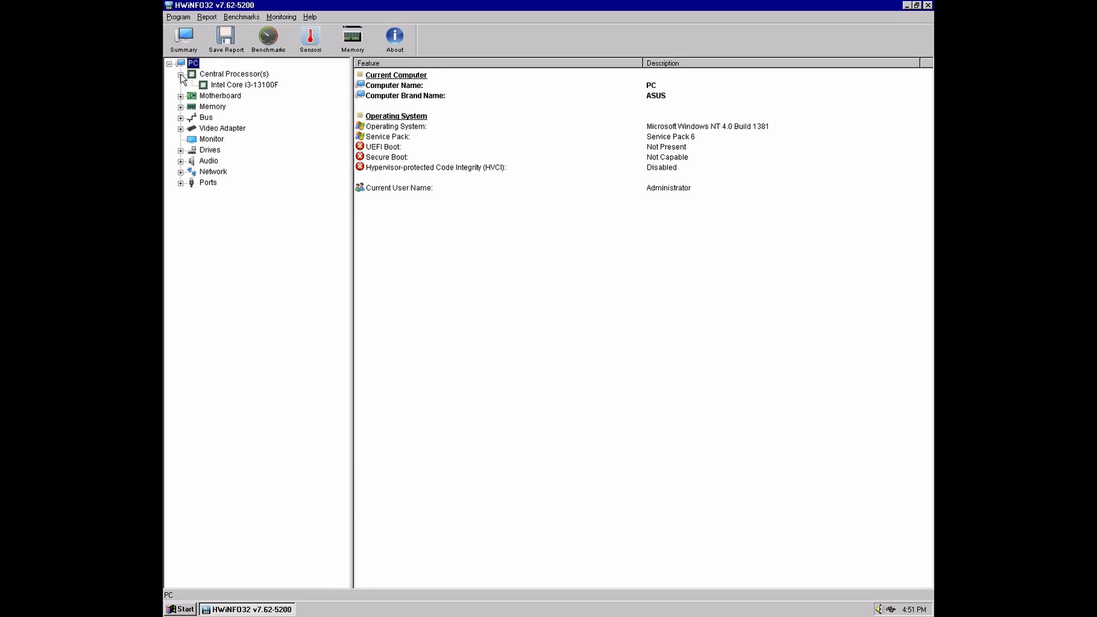
pyautogui.click(210, 85)
pyautogui.click(232, 75)
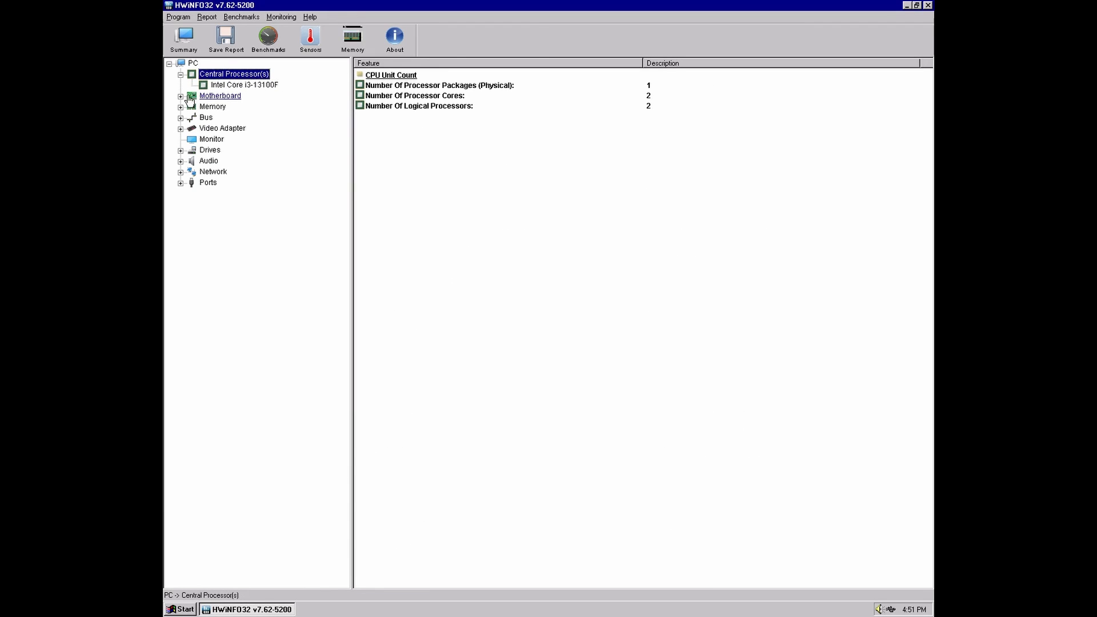
# Expand the Motherboard's SMBIOS DMI entries and open the BIOS entry to examine its details.
pyautogui.click(180, 96)
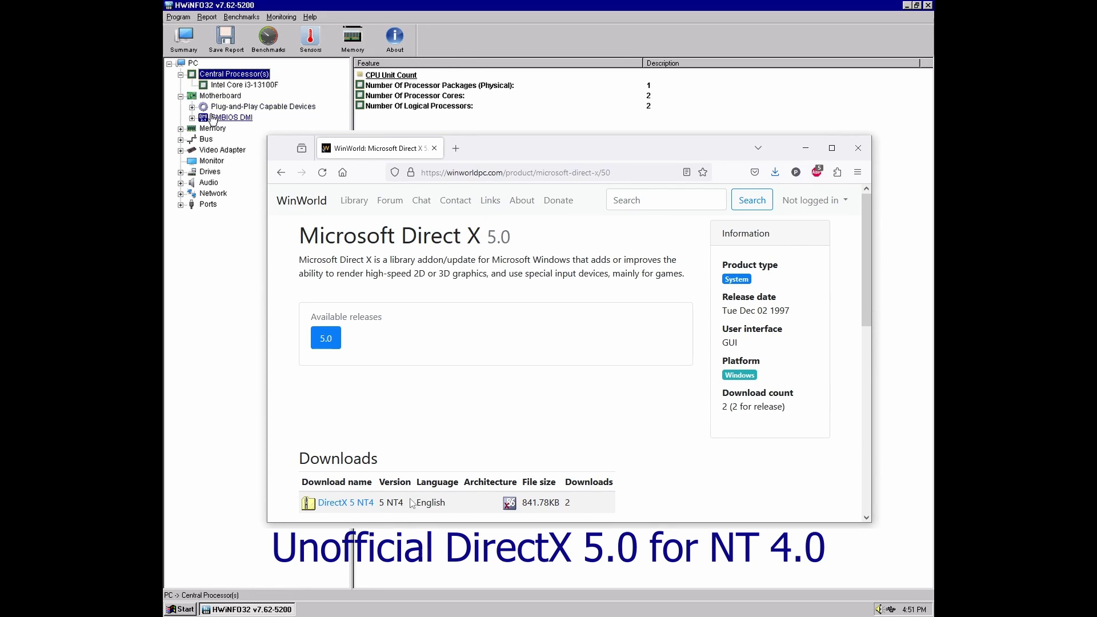
pyautogui.click(200, 118)
pyautogui.click(193, 118)
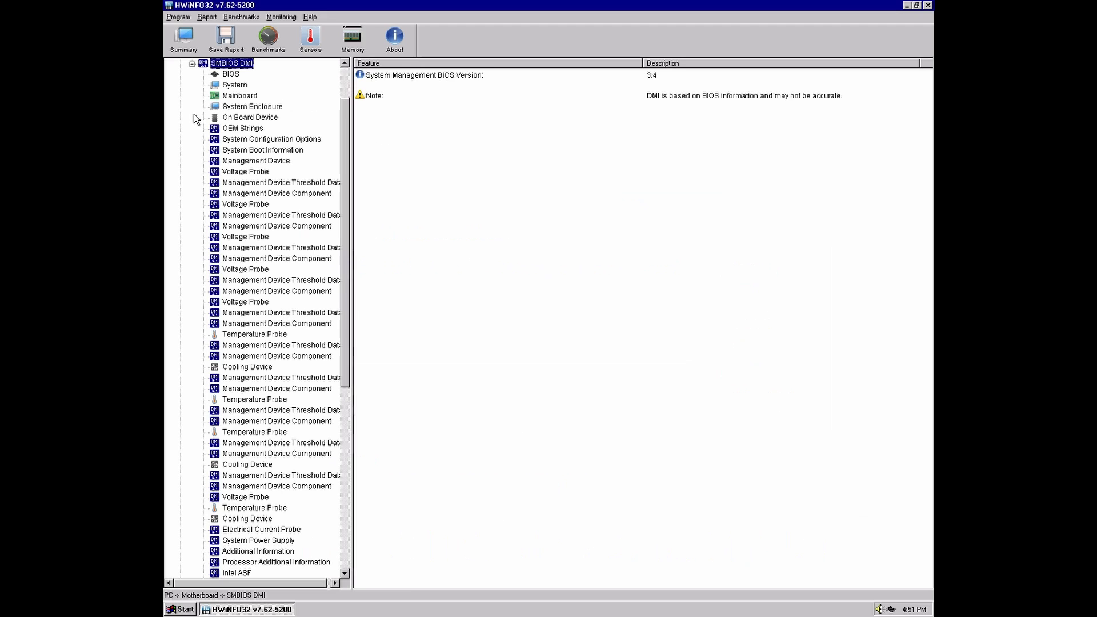
pyautogui.click(220, 74)
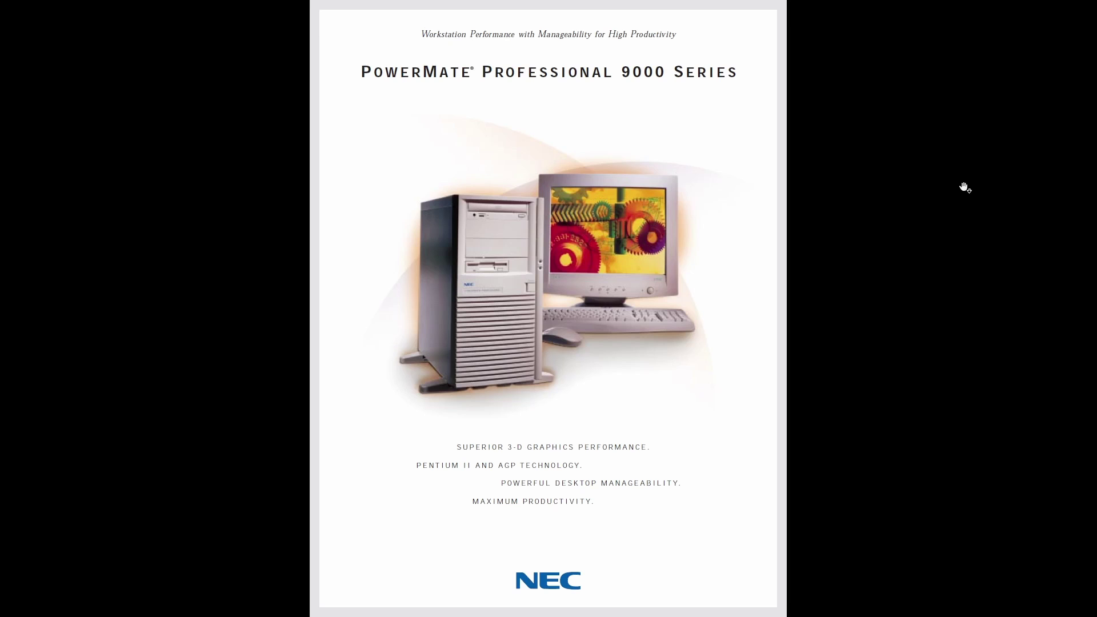
# Page through the NEC PowerMate Professional 9000 Series brochure to read its dual-processor and graphics specifications.
pyautogui.click(951, 206)
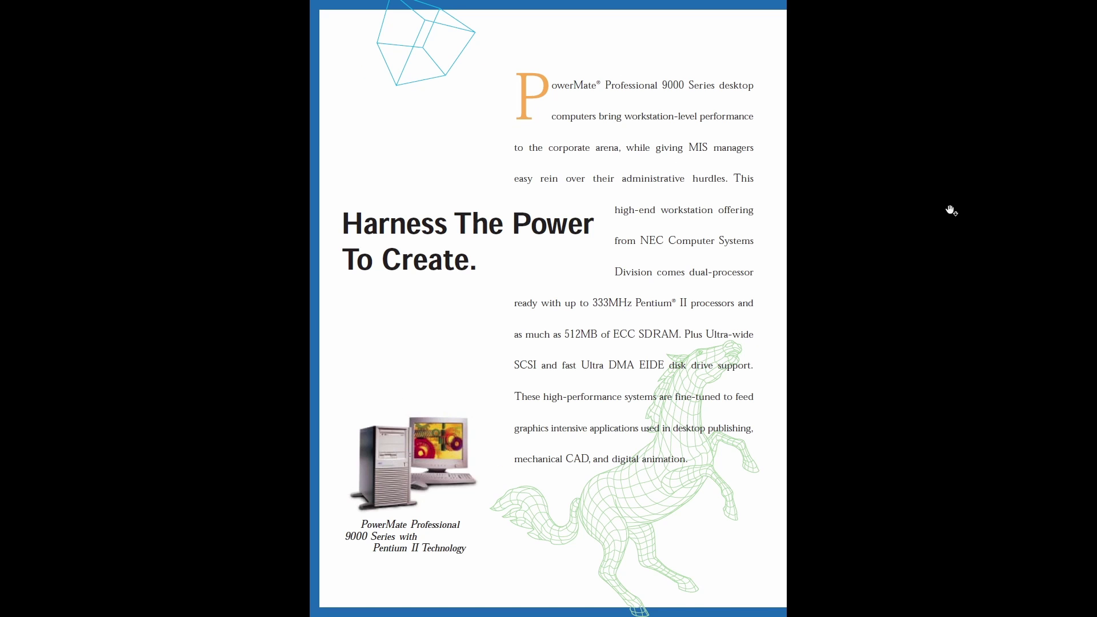
pyautogui.click(952, 212)
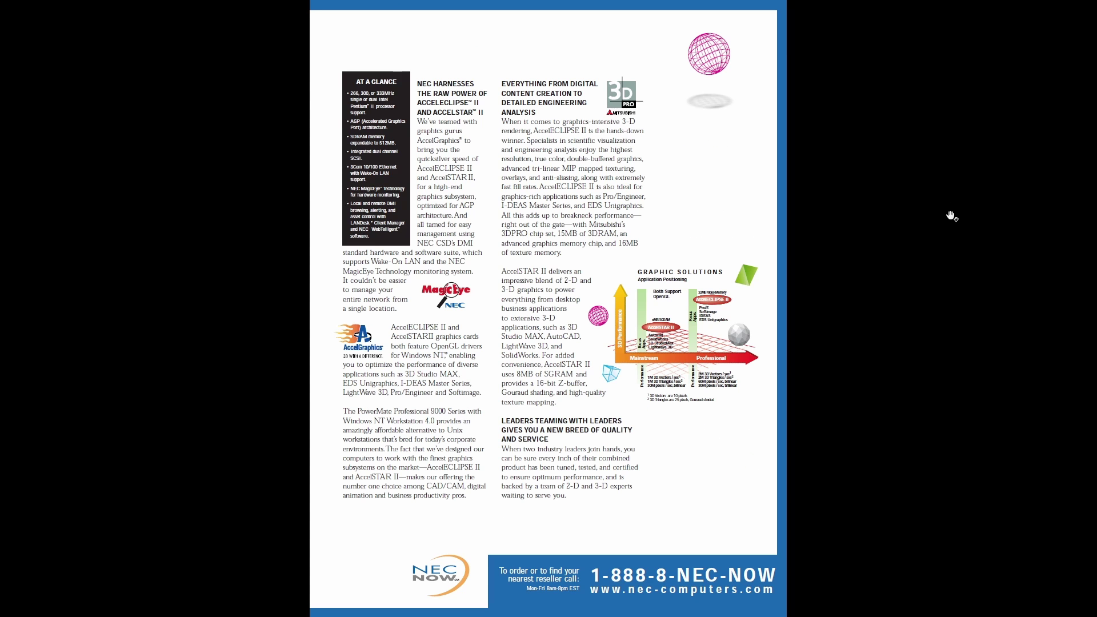
pyautogui.click(827, 246)
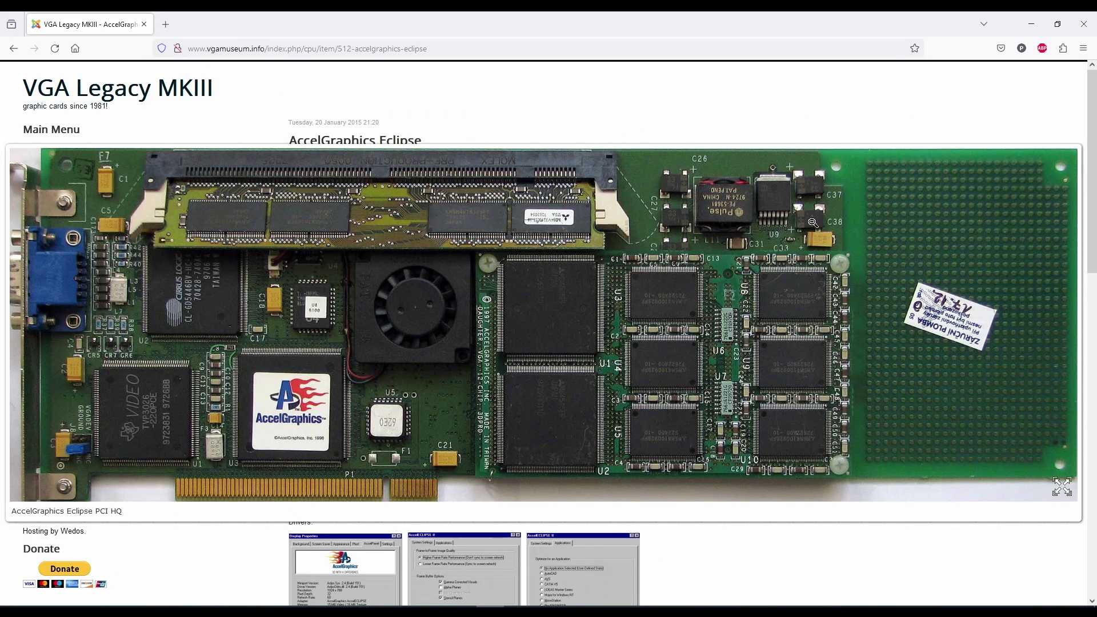
# On the AccelGraphics Eclipse page, close the enlarged PCI card photo and examine the CDRAM texture memory module photo.
pyautogui.click(814, 222)
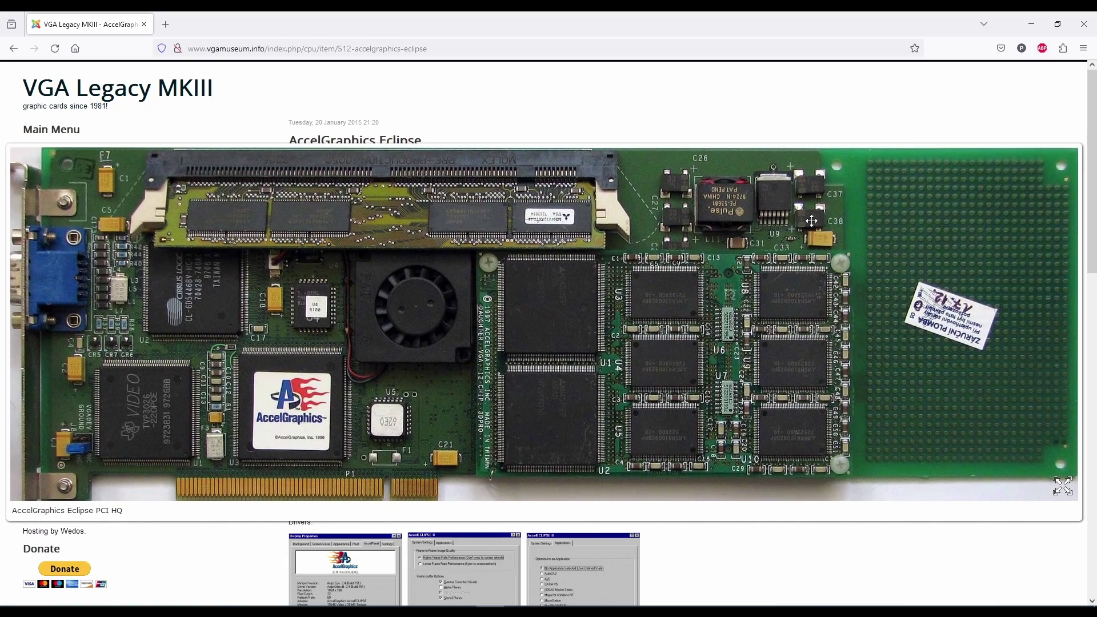
pyautogui.click(823, 234)
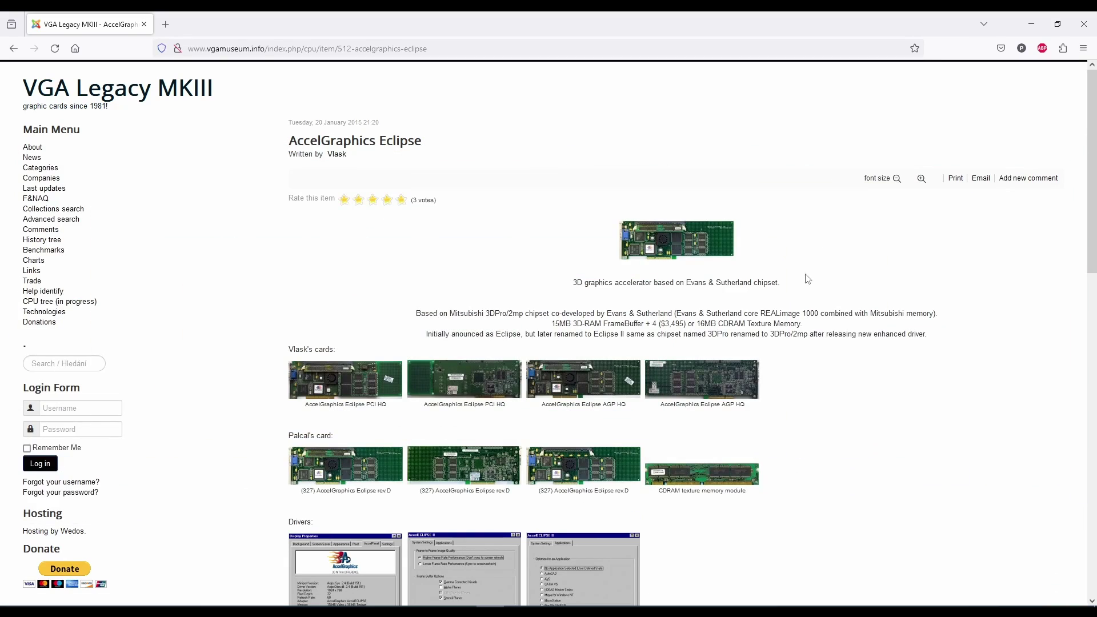
pyautogui.click(702, 485)
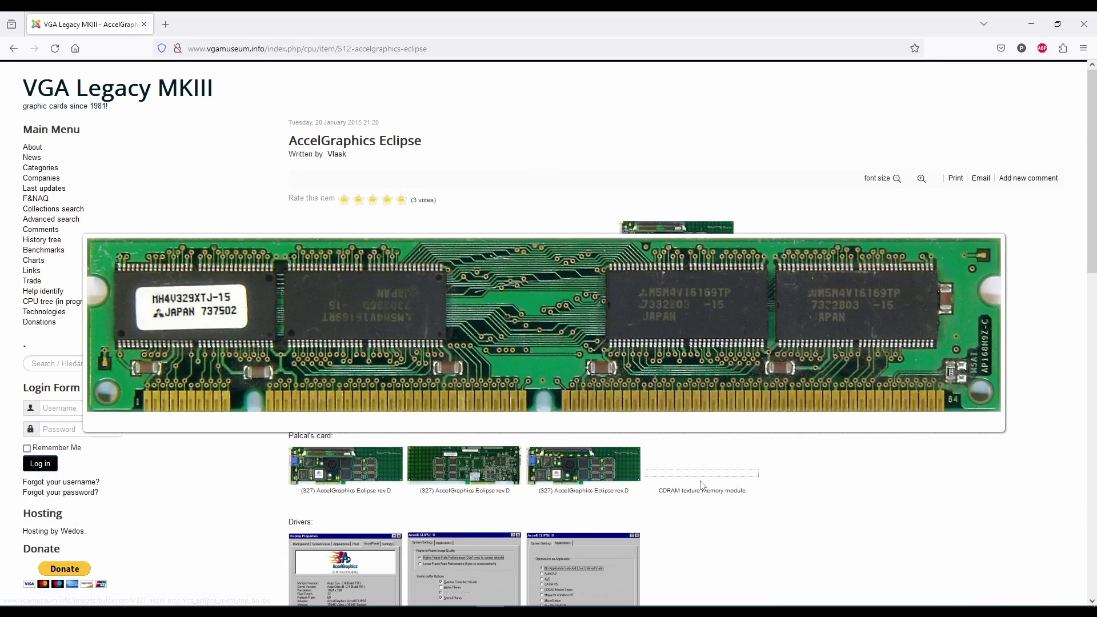
pyautogui.click(690, 372)
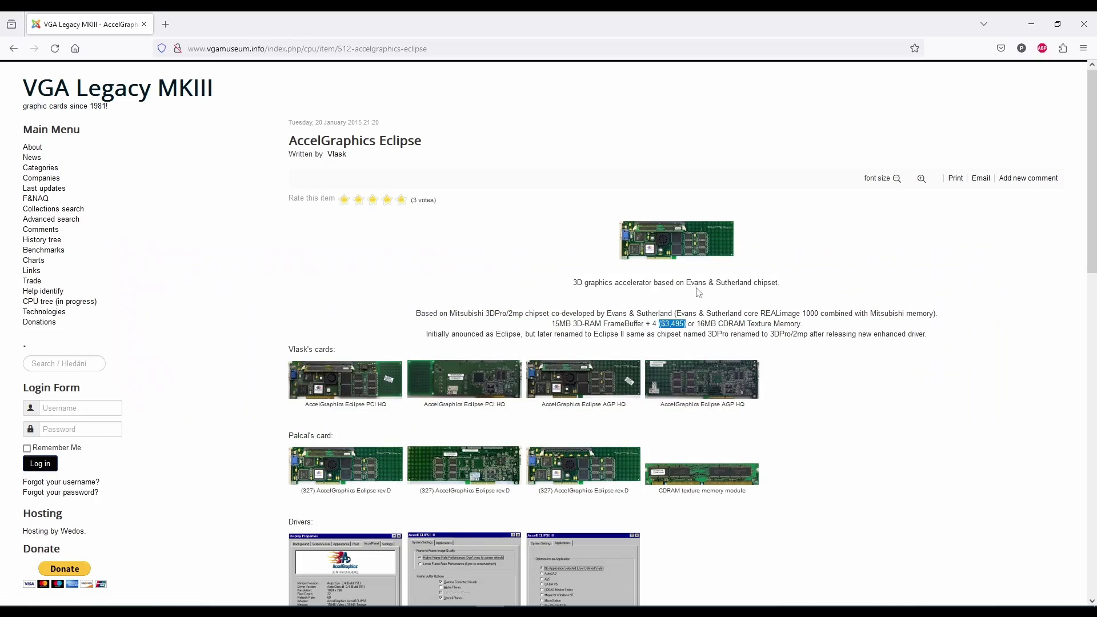
pyautogui.scroll(6, 709, 308)
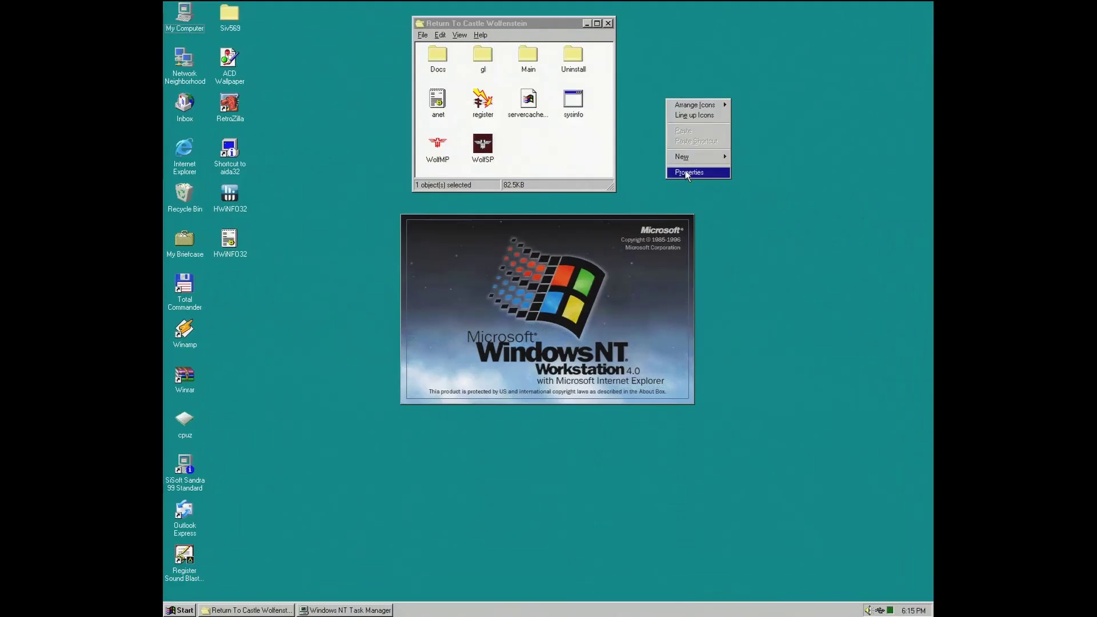
# Open the AccelPanel display properties and place the AccelECLIPSE II configuration dialog beside them to examine the driver settings.
pyautogui.click(685, 171)
pyautogui.click(490, 170)
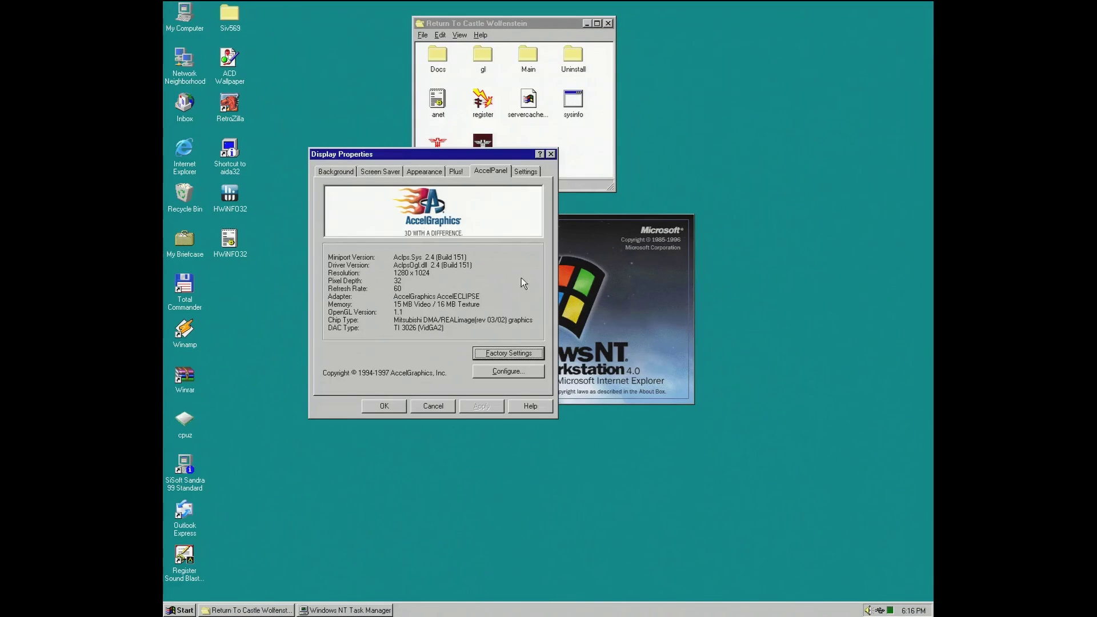
pyautogui.click(514, 371)
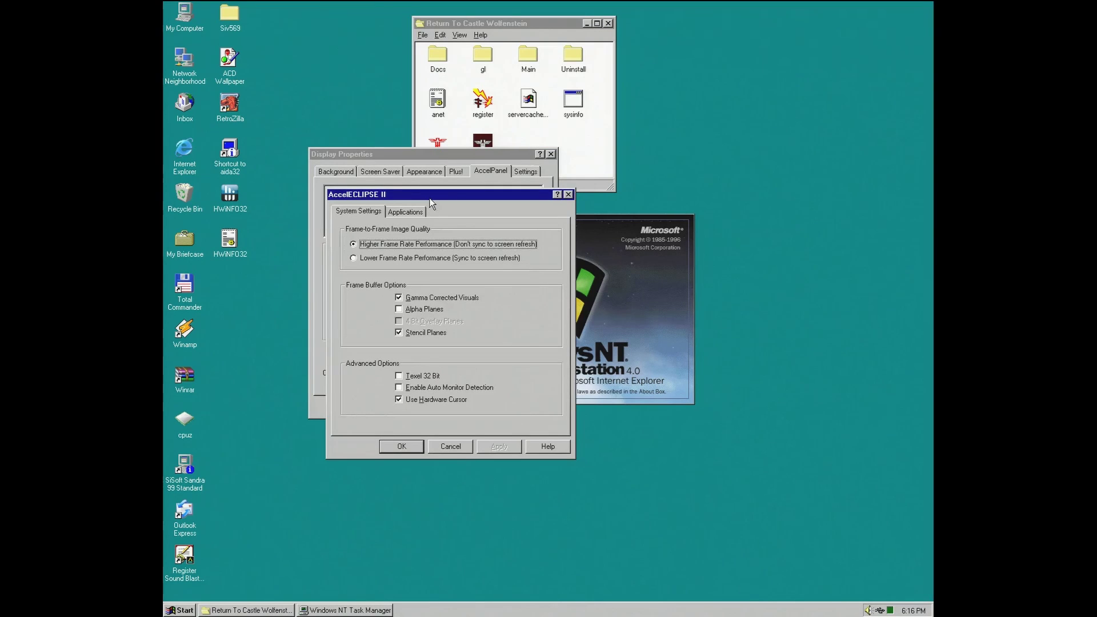
pyautogui.moveTo(430, 196); pyautogui.dragTo(670, 153)
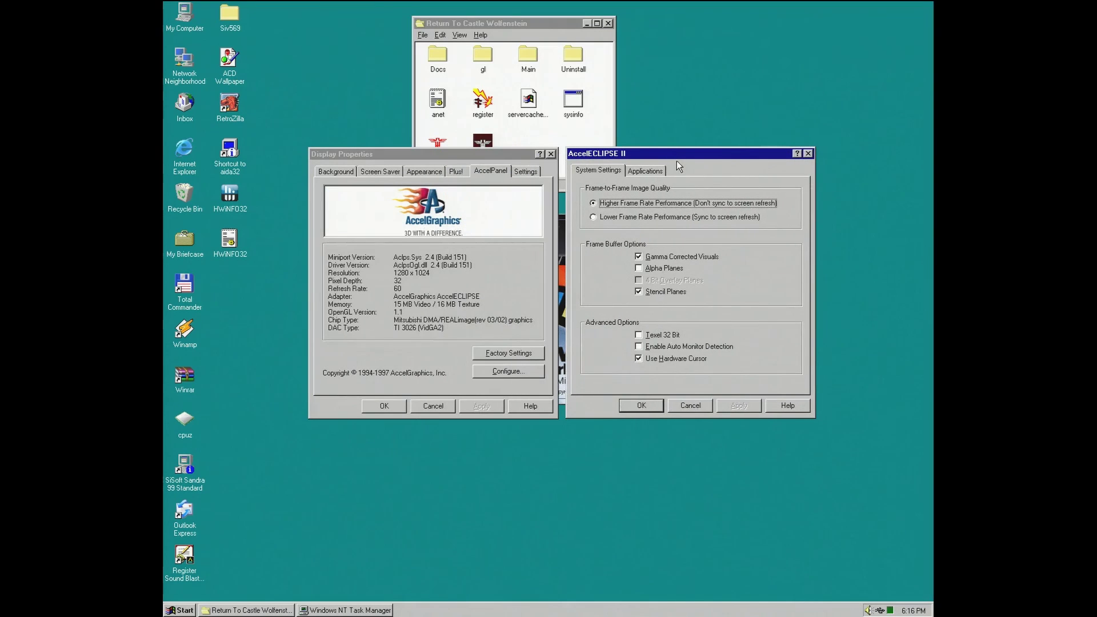
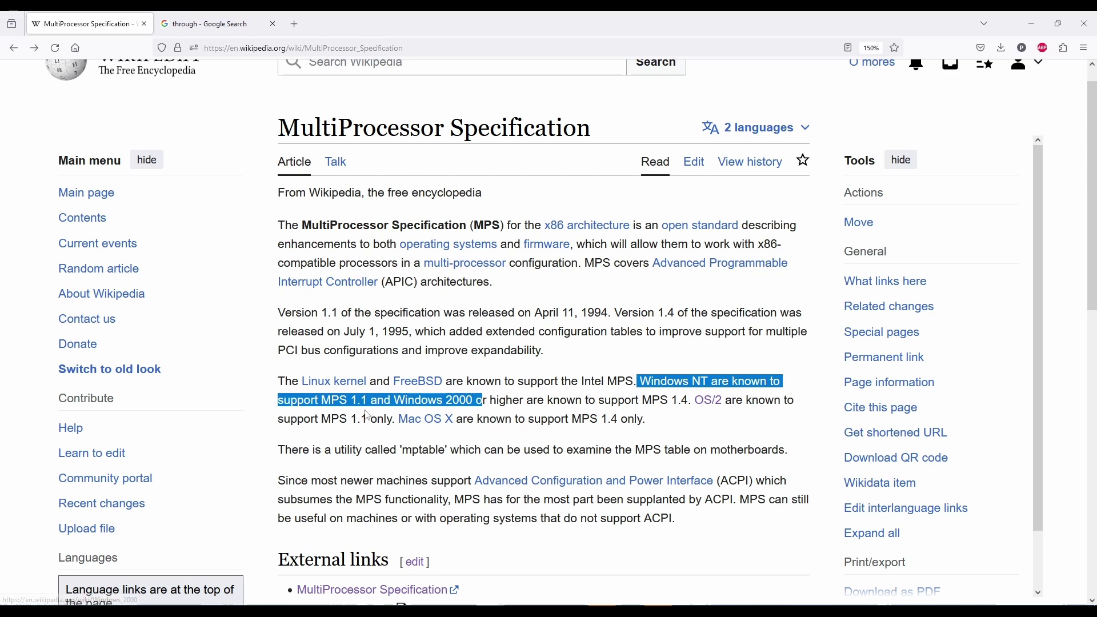
# Open Wikipedia's MultiProcessor Specification article for source editing and locate the sentence about Windows NT support.
pyautogui.click(689, 349)
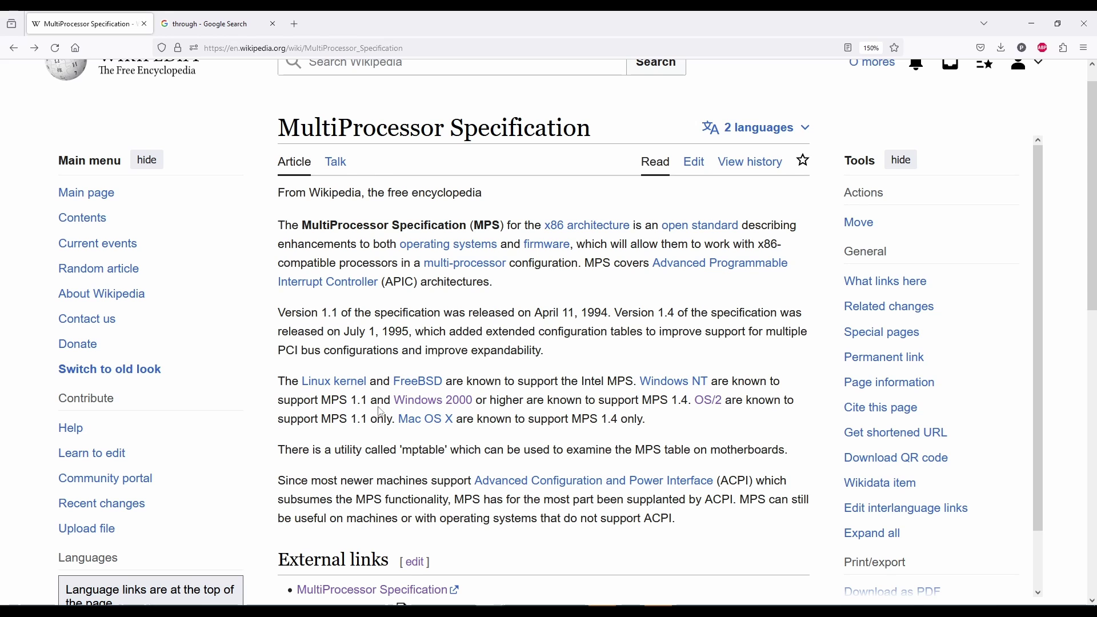
pyautogui.click(692, 167)
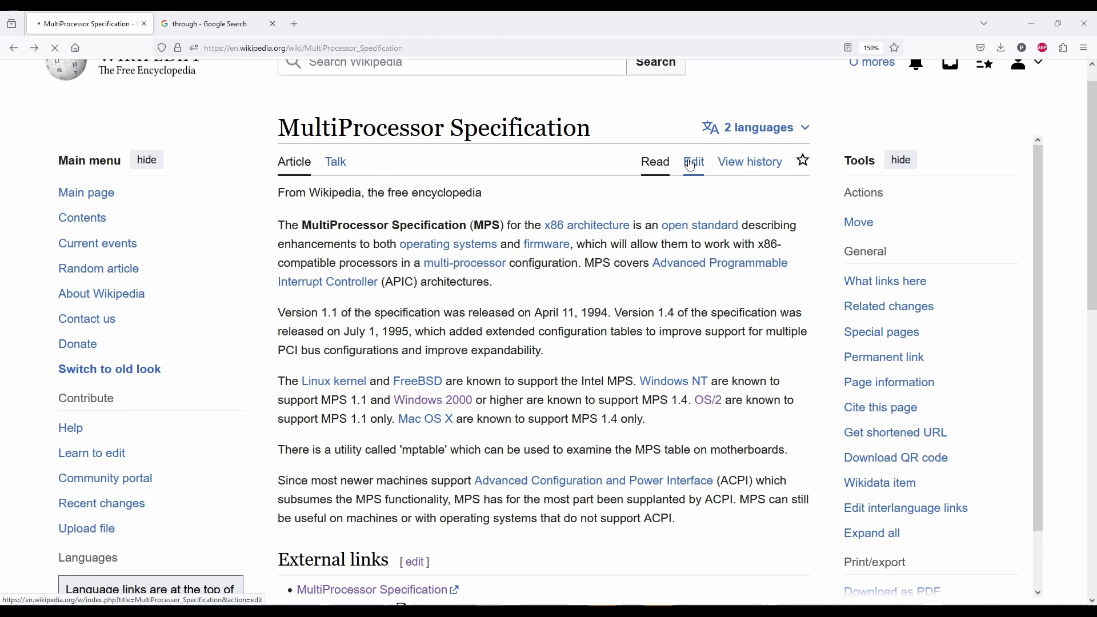
pyautogui.scroll(-3, 520, 411)
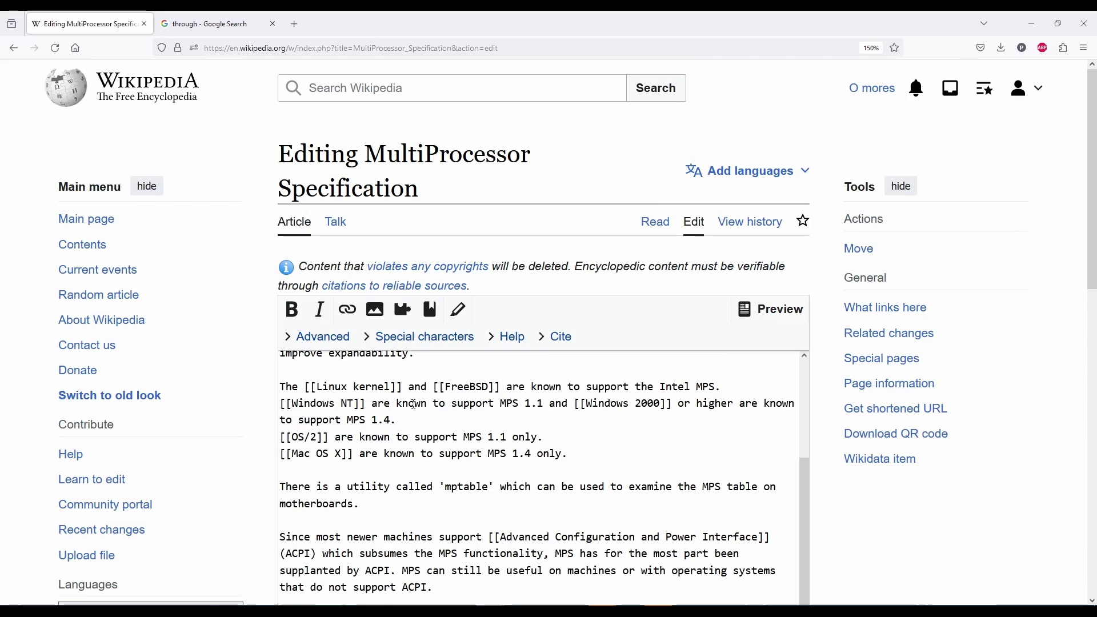
# Insert ", through" after "MPS 1.1 and" in the Windows NT sentence, with a space following the comma.
pyautogui.click(565, 404)
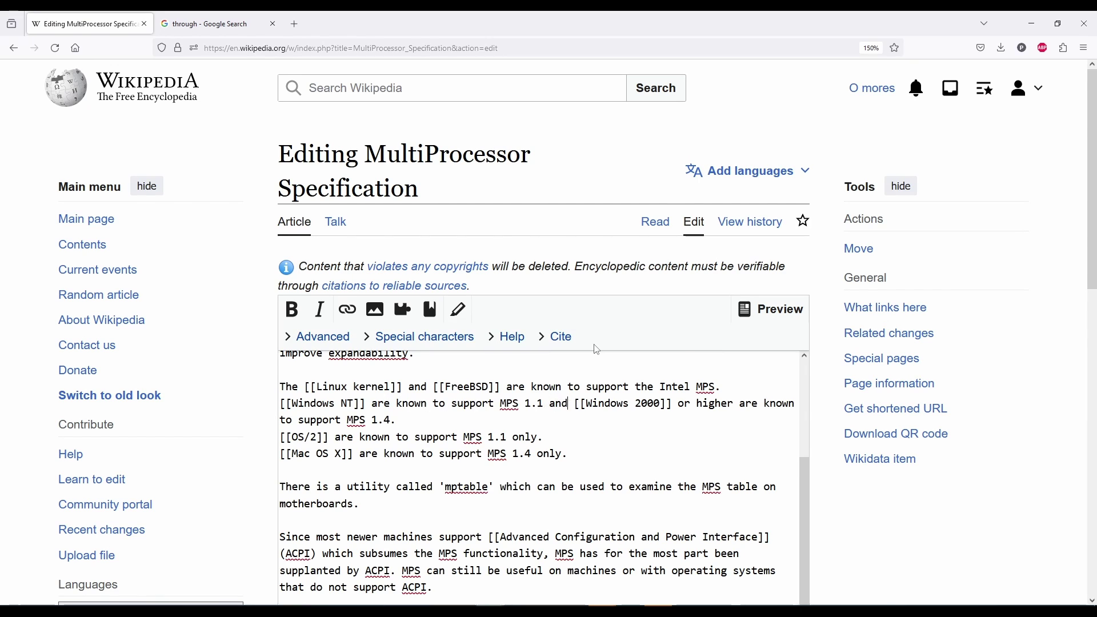
pyautogui.write('m')
pyautogui.press('BackSpace')
pyautogui.write(',')
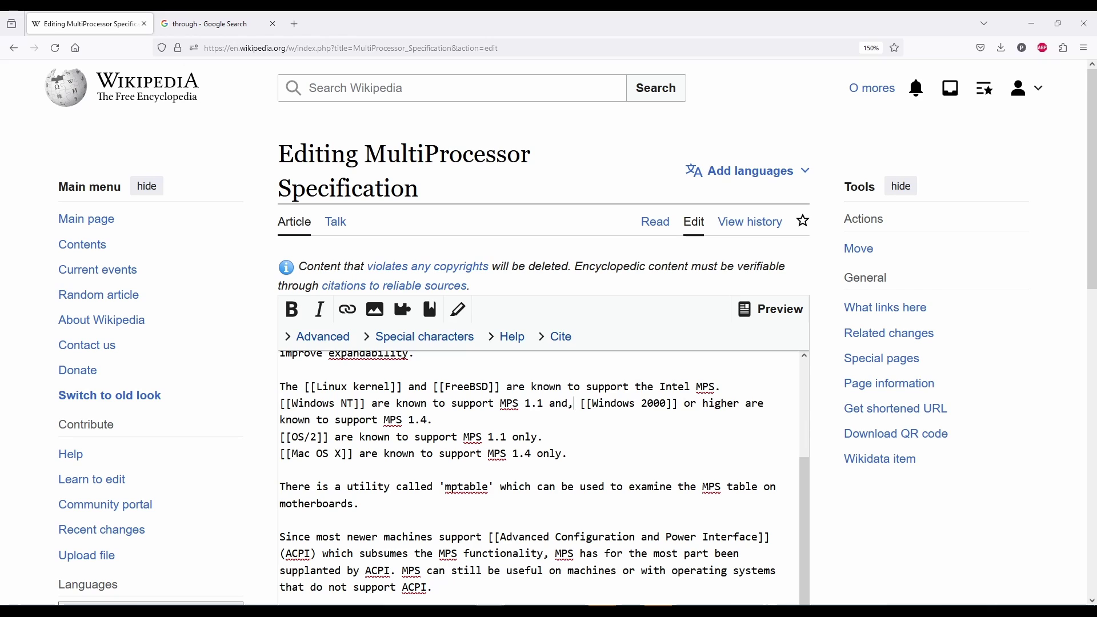
pyautogui.write('through')
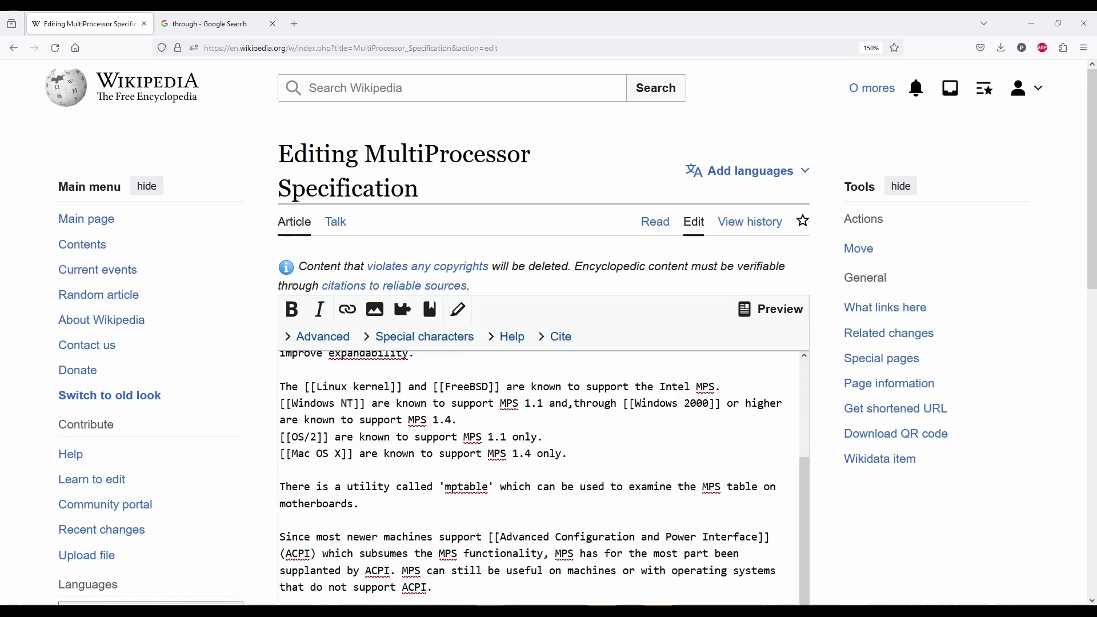
pyautogui.press('Left')
pyautogui.press('Left')
pyautogui.press('Left')
pyautogui.press('Left')
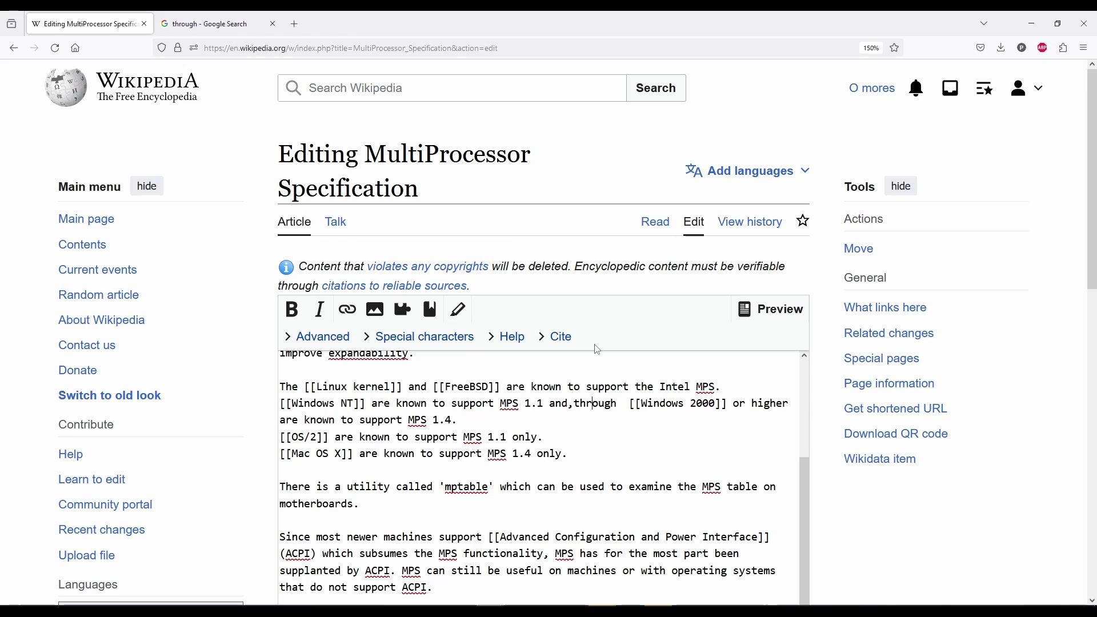
pyautogui.press('Left')
pyautogui.press('Left')
pyautogui.press('Left')
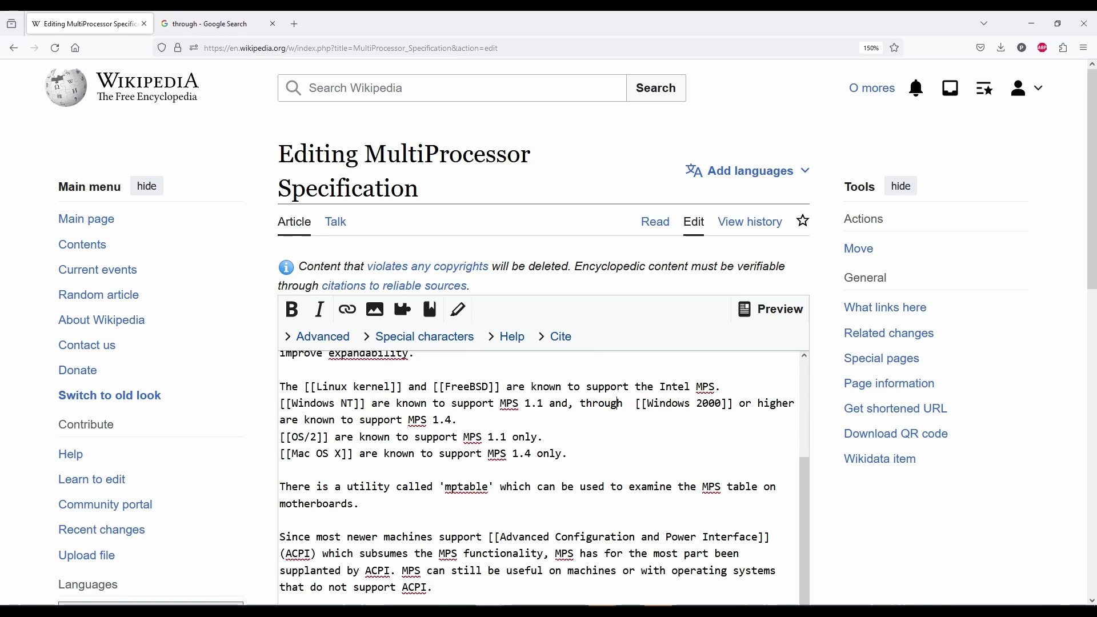
# Continue the Windows NT sentence after "through" with "later Service Packs, also MPS 1.4.".
pyautogui.click(629, 404)
pyautogui.write('later ')
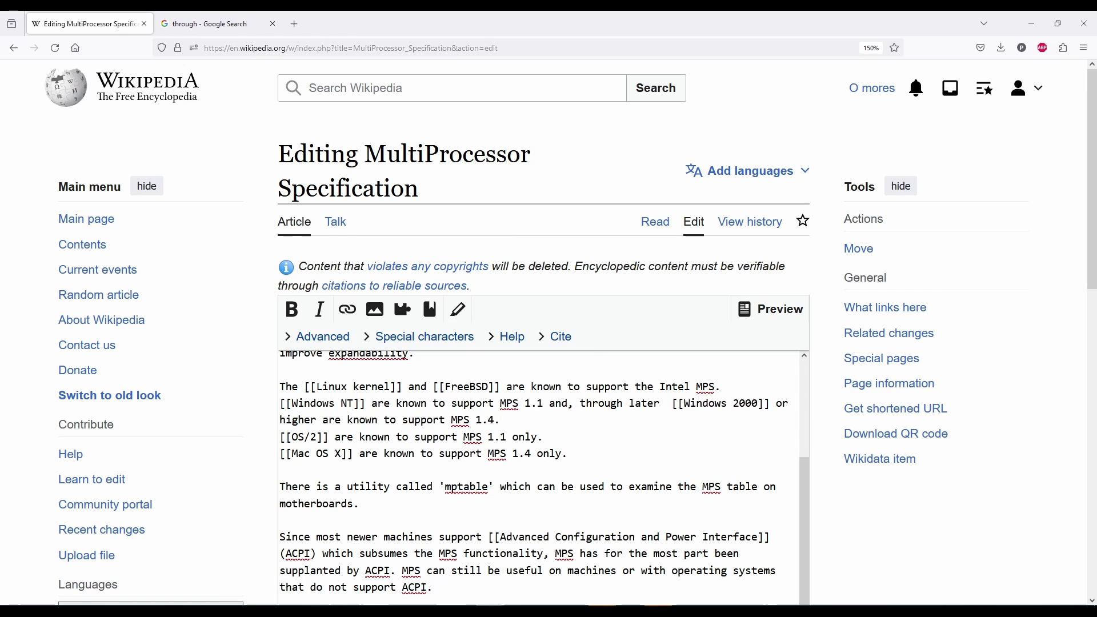
pyautogui.write('Serv ')
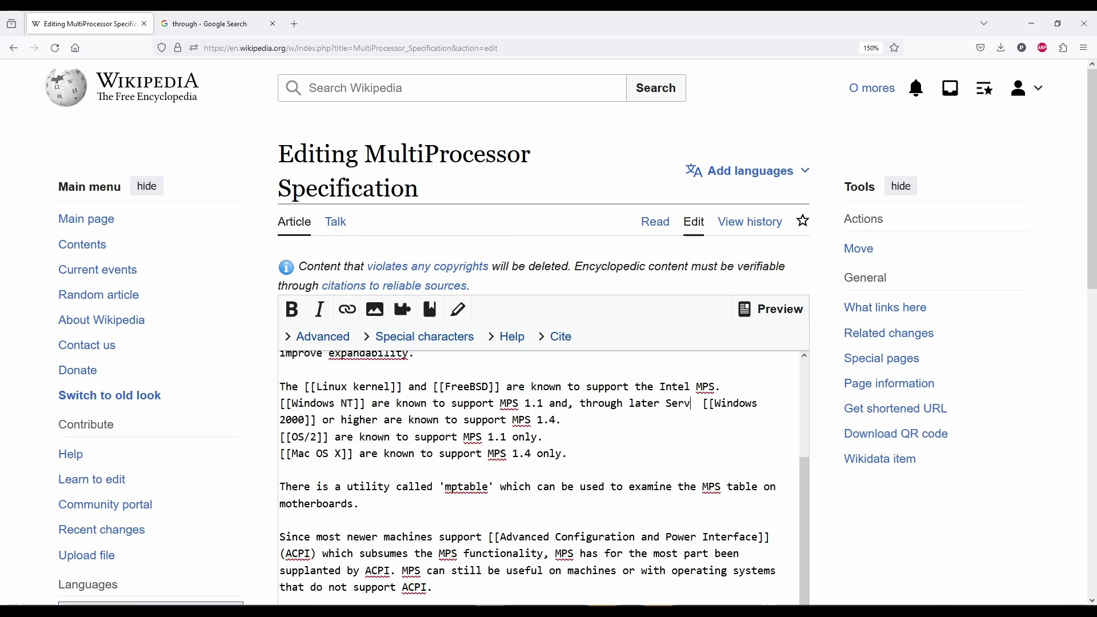
pyautogui.write('ice Pac')
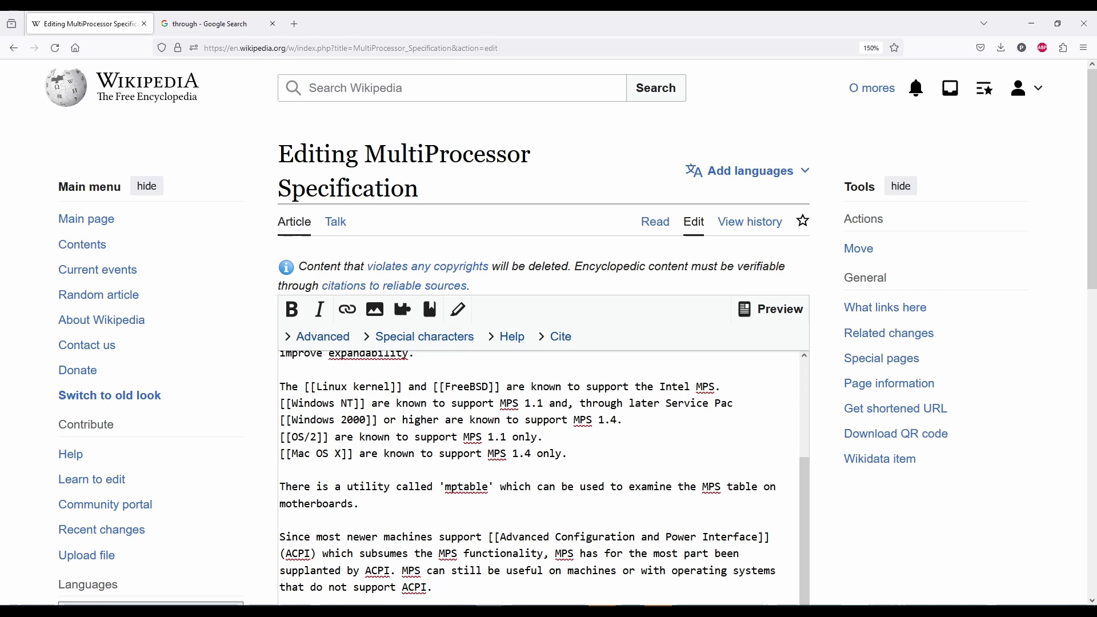
pyautogui.write('ks, also MPS 1.4 ')
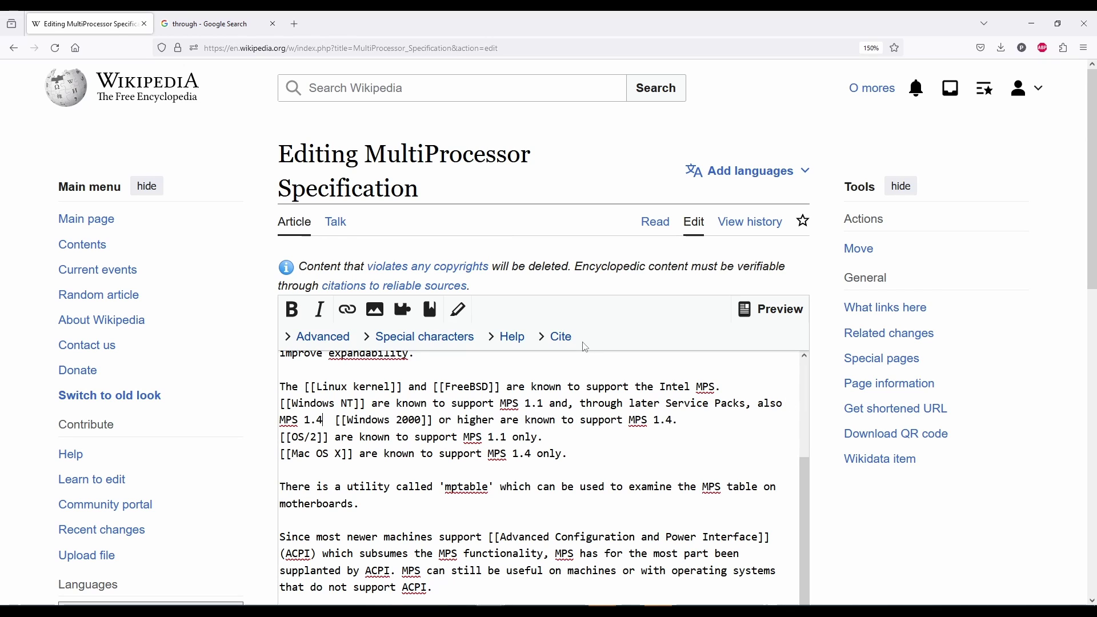
pyautogui.write('.')
# Preview the edited article and examine the revised Windows NT sentence without publishing it.
pyautogui.scroll(-15, 466, 375)
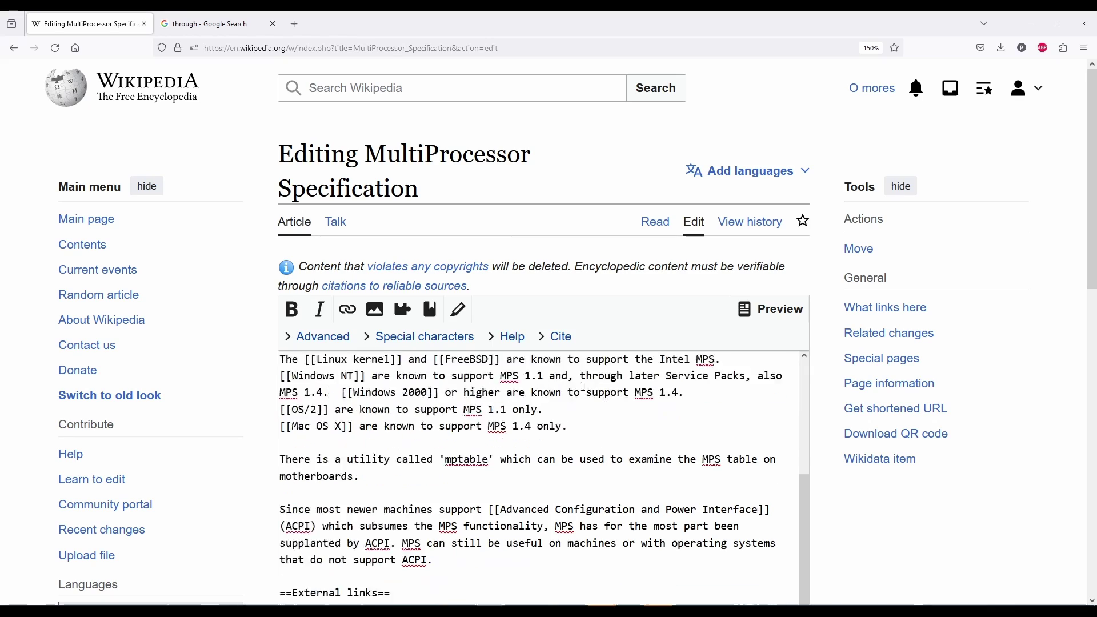
pyautogui.click(467, 375)
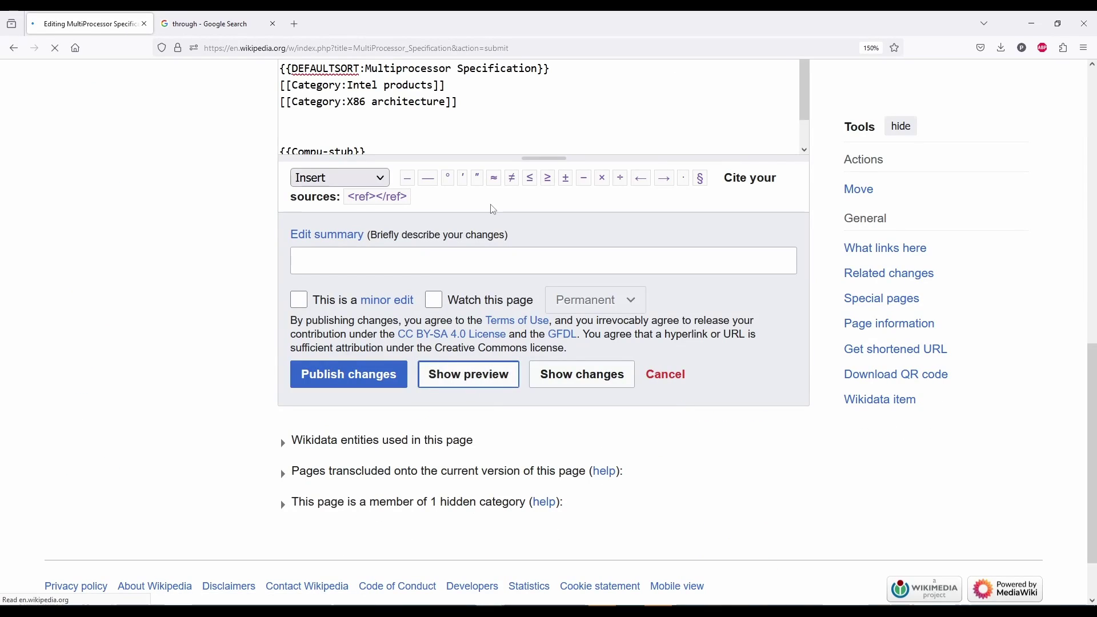
pyautogui.scroll(-3, 677, 347)
pyautogui.scroll(-3, 677, 346)
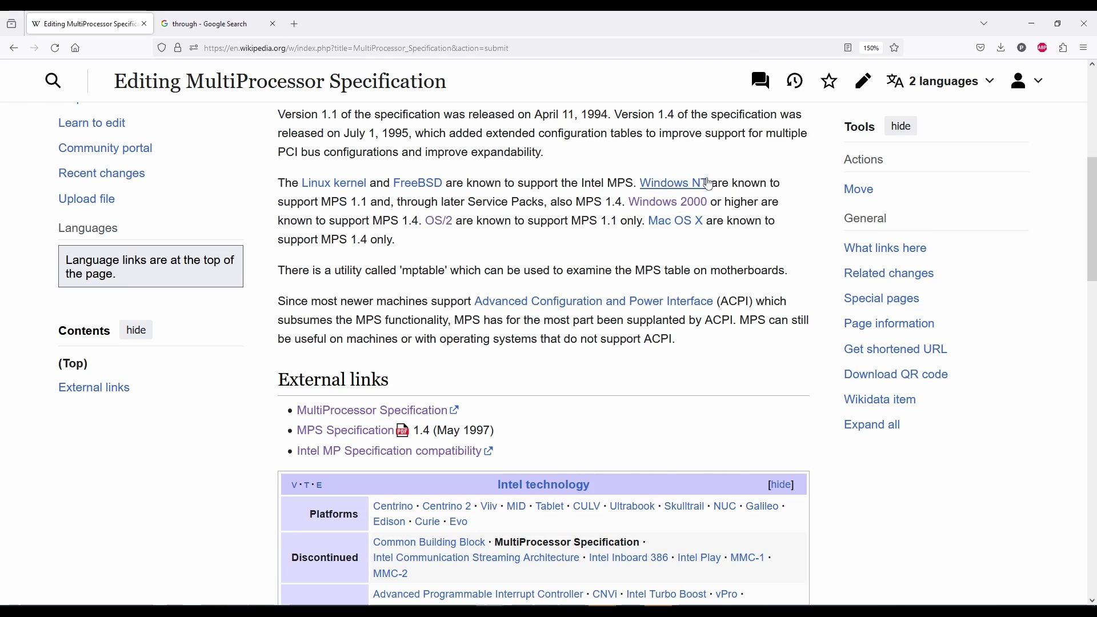
pyautogui.scroll(-10, 713, 385)
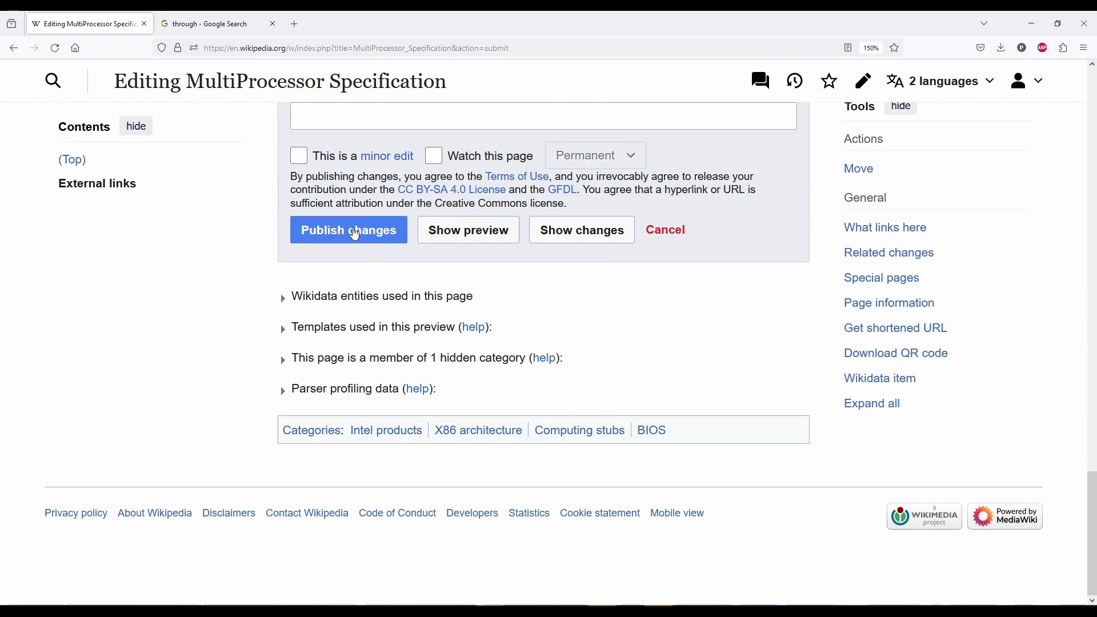
# Publish the changes made to Wikipedia's MultiProcessor Specification article.
pyautogui.click(340, 241)
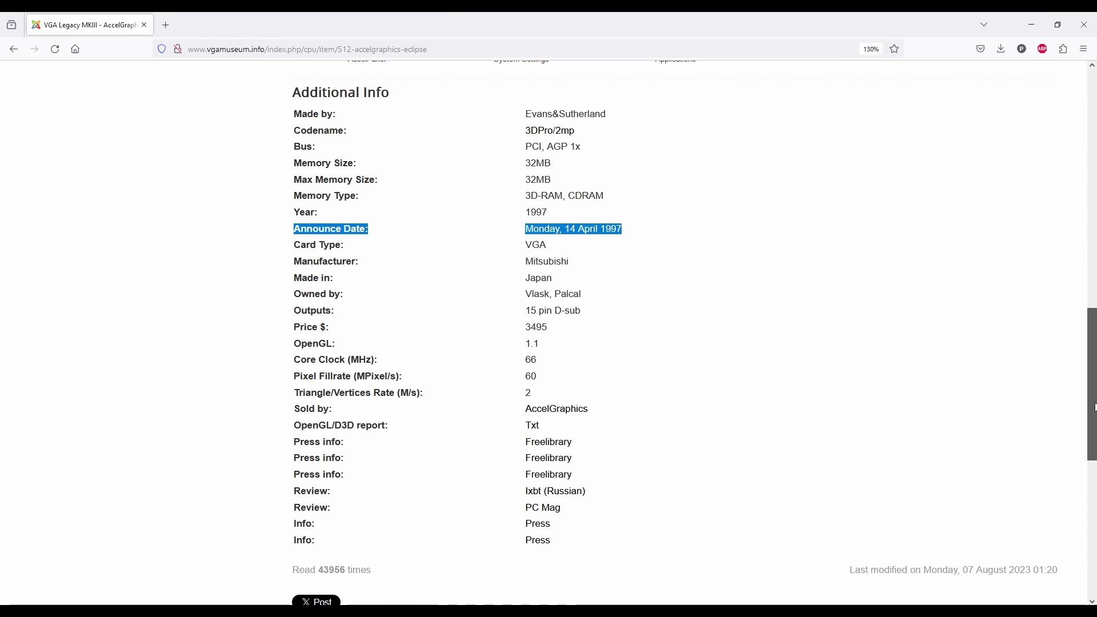
# Examine the full-size photo of the AccelGraphics Eclipse PCI HQ card on its vgamuseum.info page.
pyautogui.moveTo(1094, 407); pyautogui.dragTo(1094, 214)
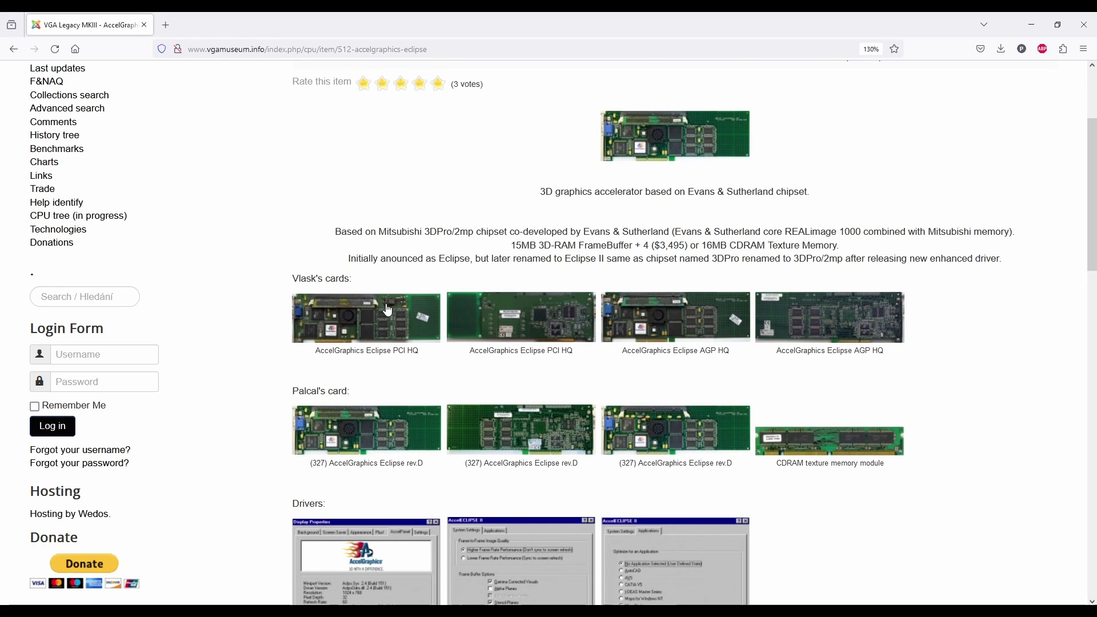
pyautogui.moveTo(388, 309)
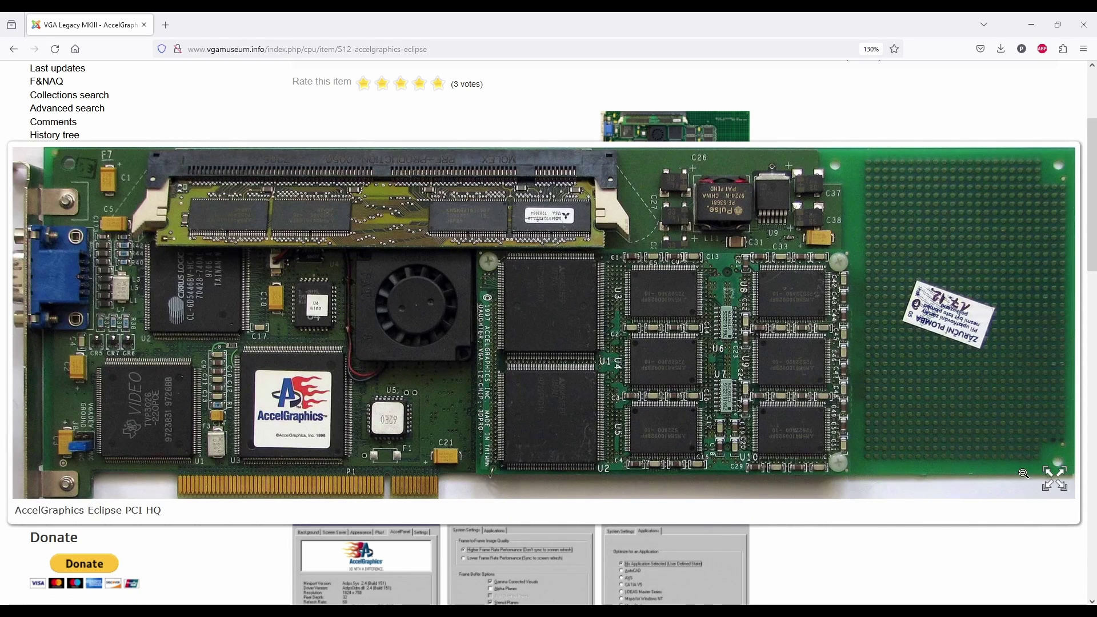
pyautogui.click(1051, 478)
pyautogui.moveTo(942, 459); pyautogui.dragTo(414, 446)
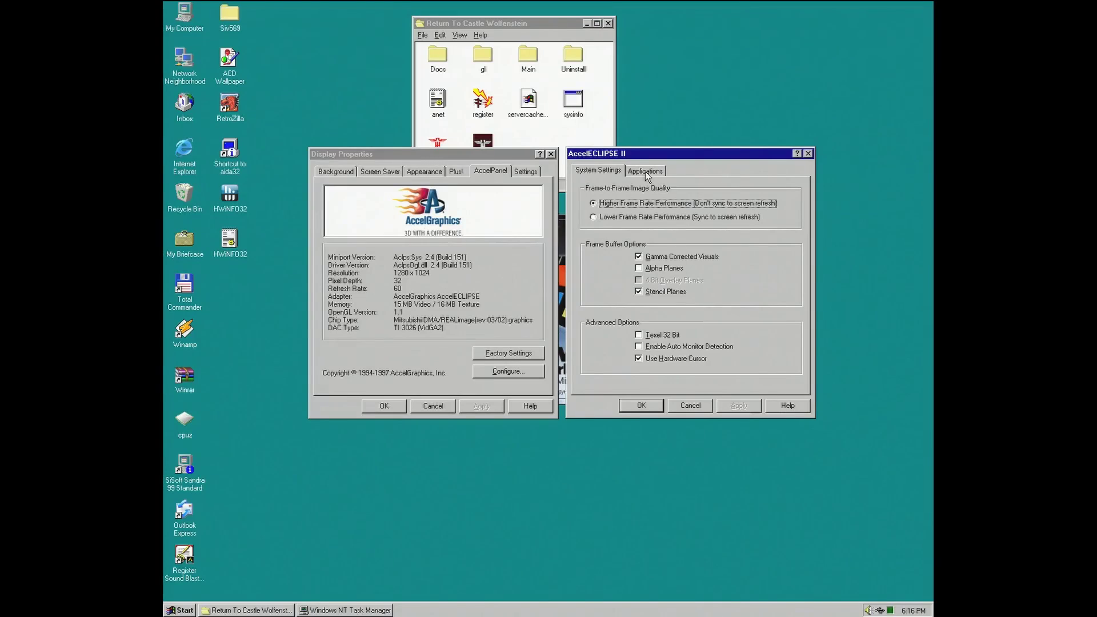
# Review the AccelECLIPSE II application optimization options and the sysinfo utility's system report, closing both when done.
pyautogui.click(646, 172)
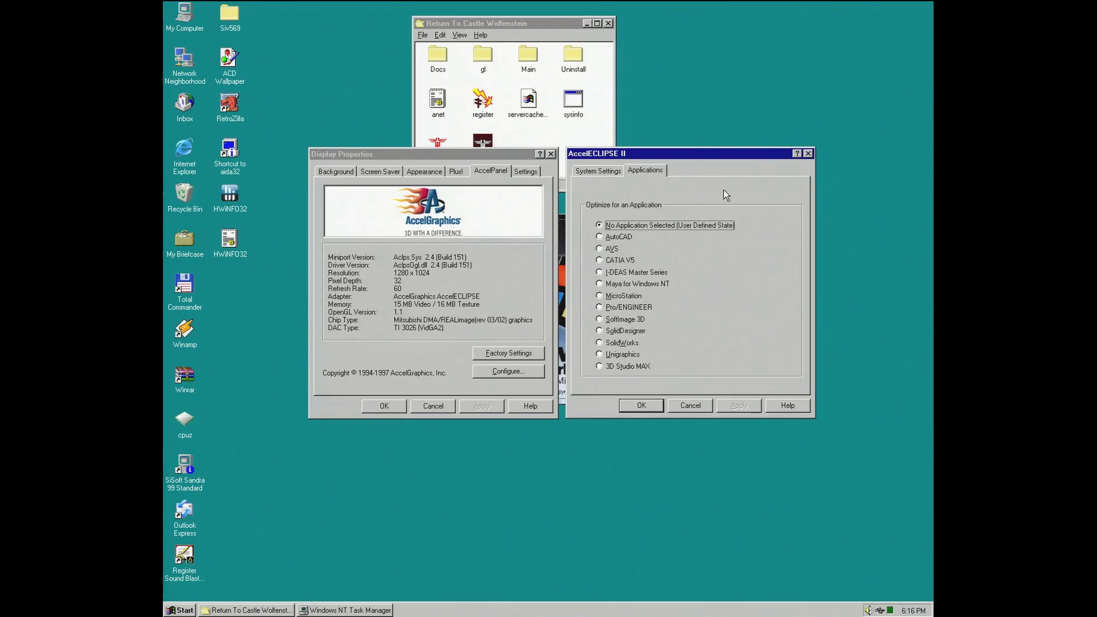
pyautogui.click(807, 153)
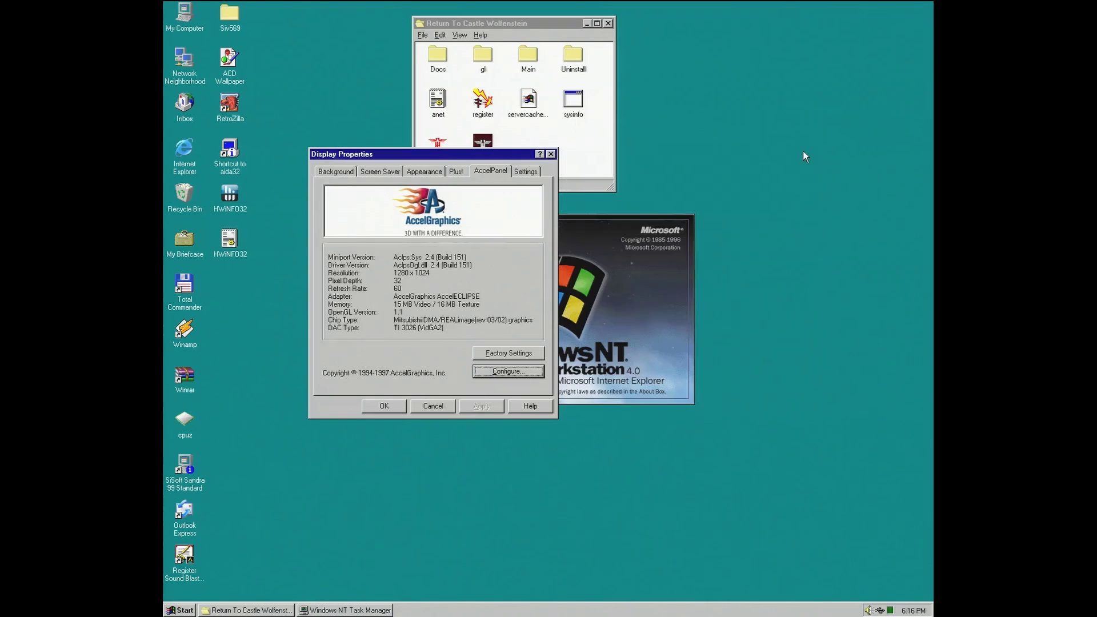
pyautogui.doubleClick(576, 103)
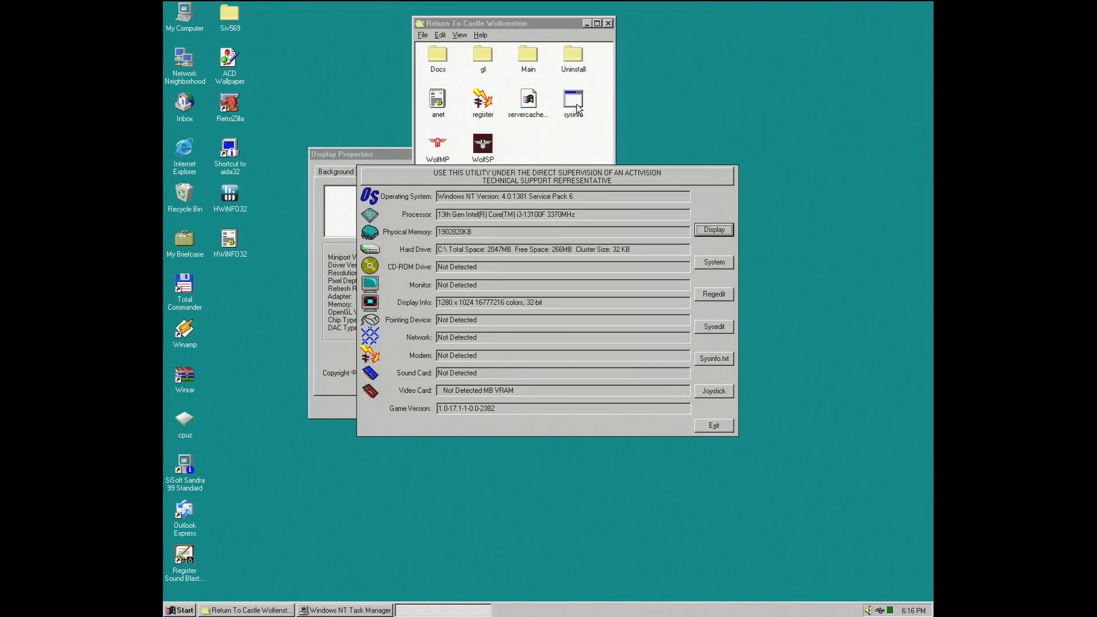
pyautogui.click(722, 426)
# Launch single-player Return to Castle Wolfenstein, skip the intro video, load a saved game and walk forward through the doorway.
pyautogui.doubleClick(483, 145)
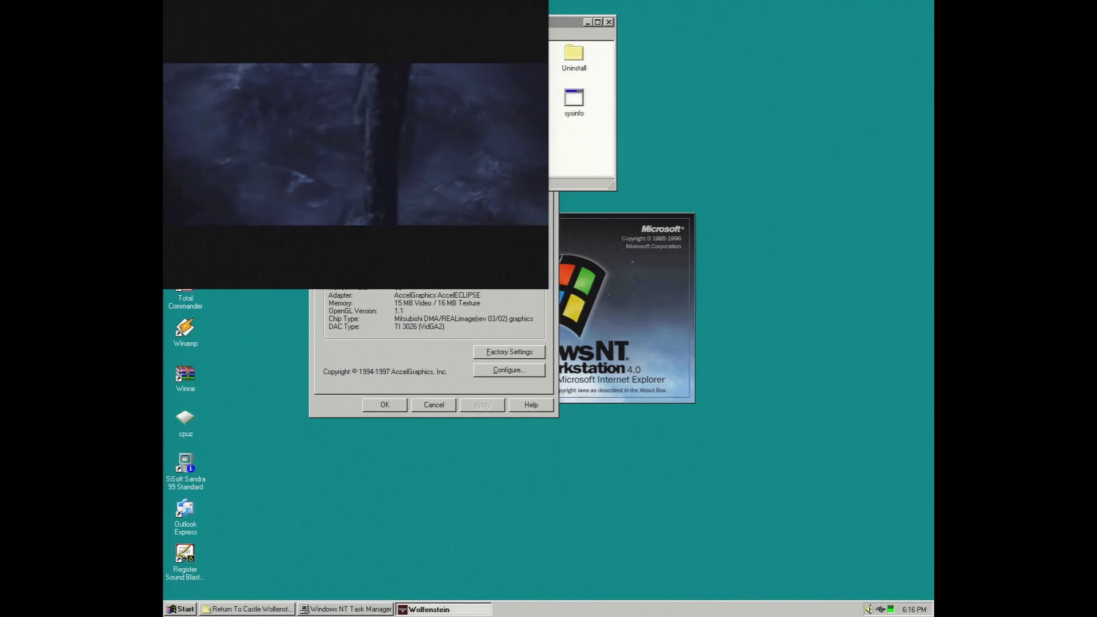
pyautogui.press('Escape')
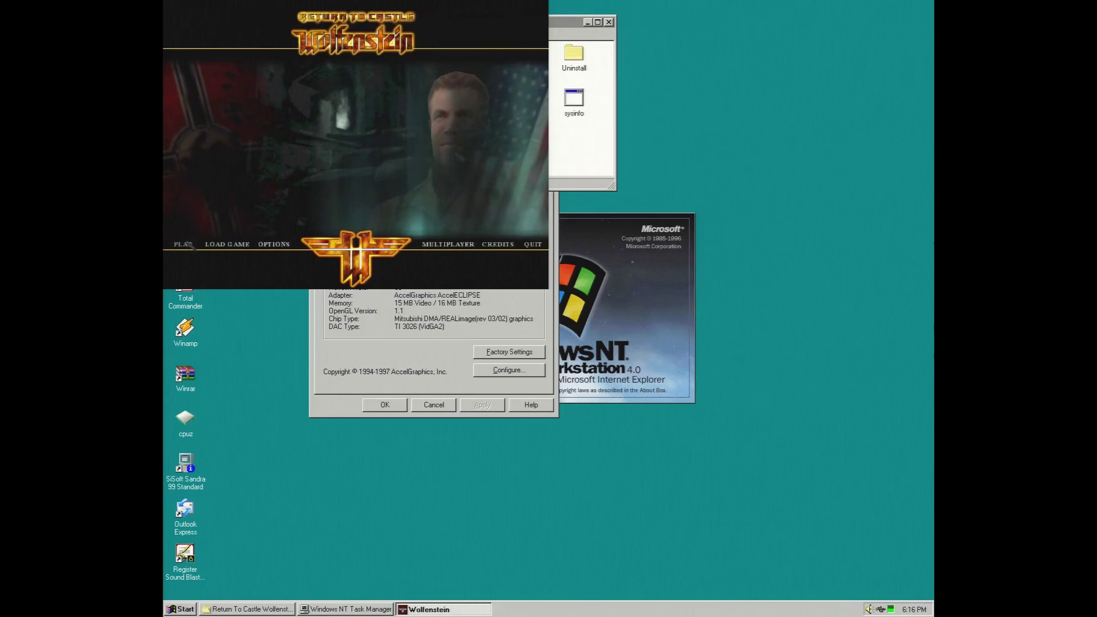
pyautogui.click(225, 247)
pyautogui.press('Return')
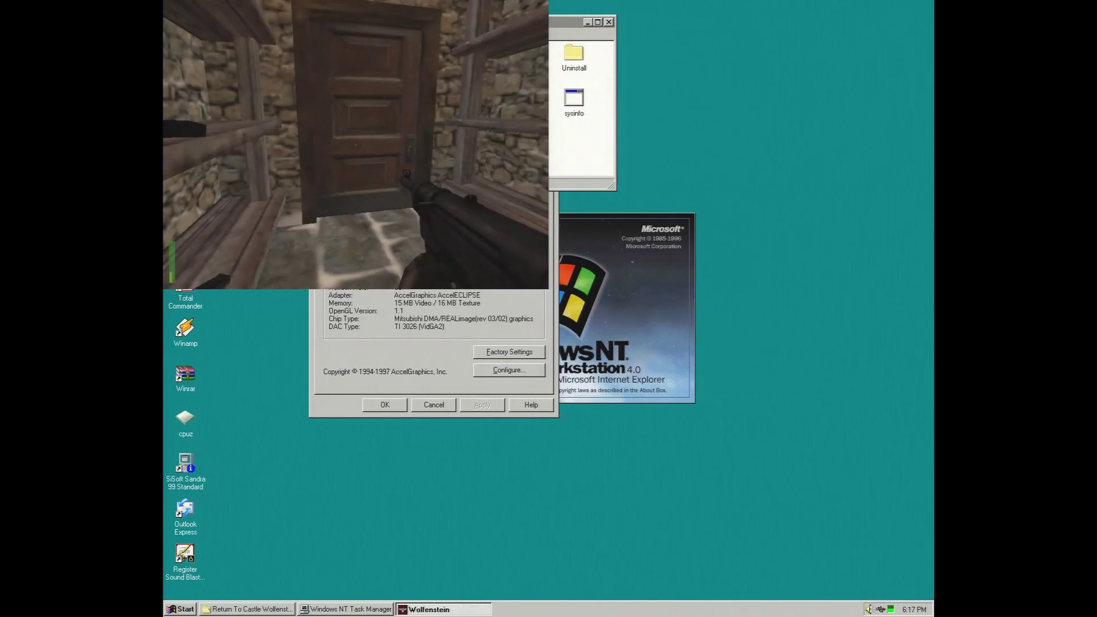
pyautogui.press('w')
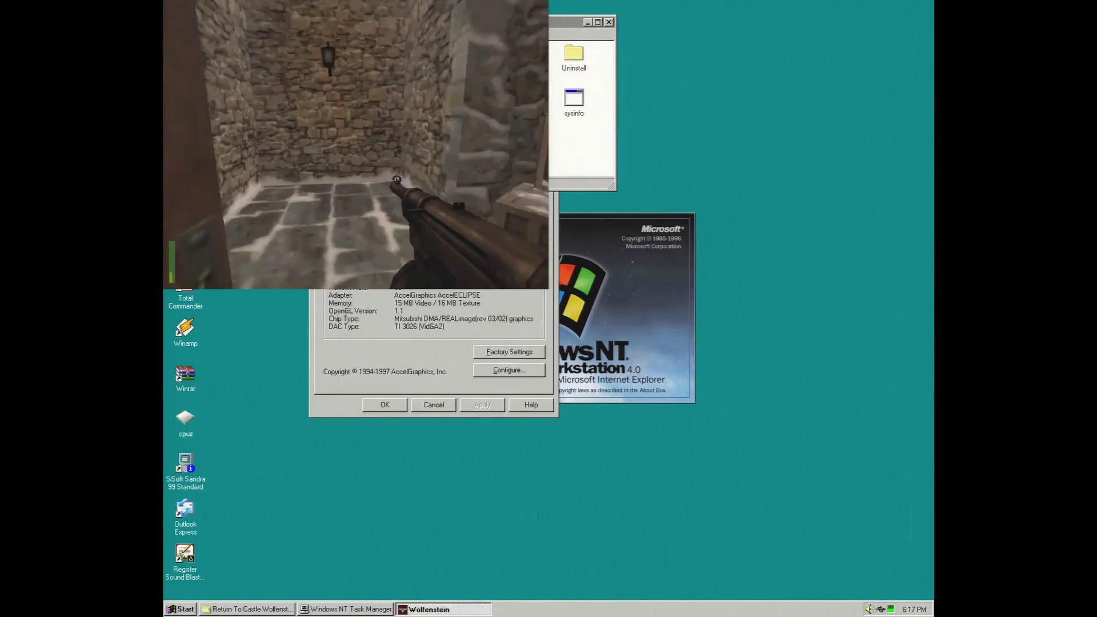